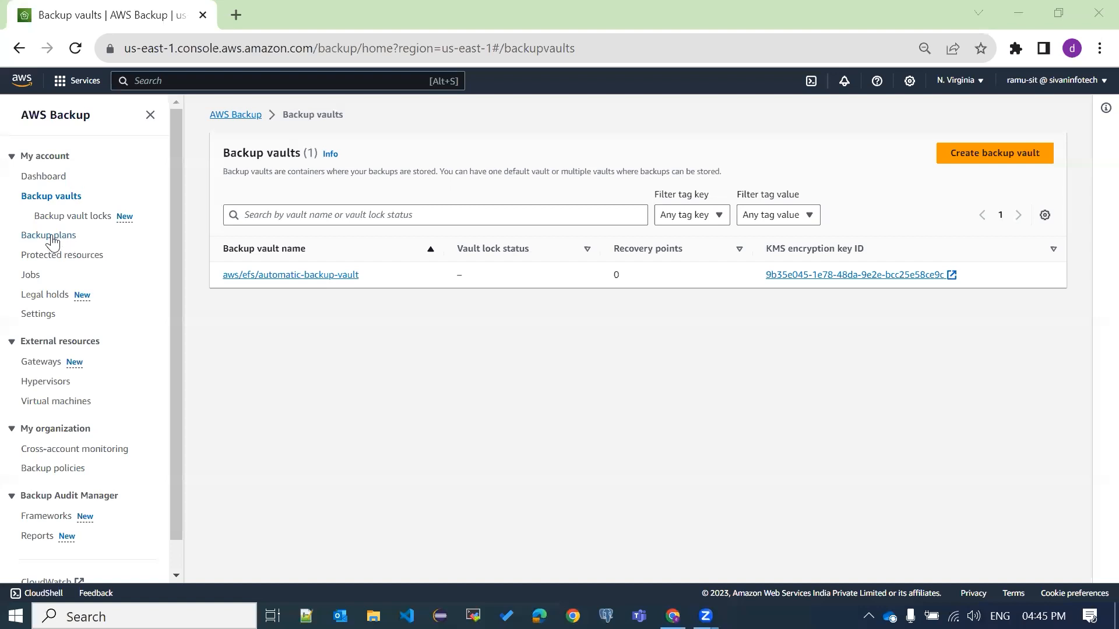
# Review the AWS Backup dashboard, including the backup plan and on-demand backup descriptions and the job metrics
pyautogui.click(34, 180)
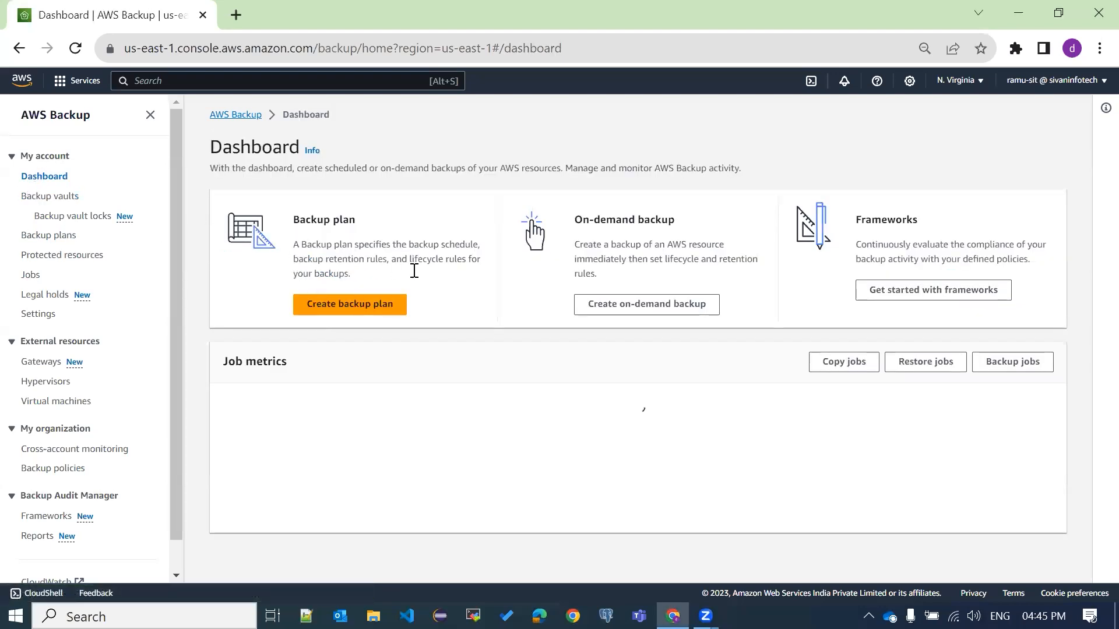
pyautogui.moveTo(291, 218); pyautogui.dragTo(420, 260)
pyautogui.moveTo(525, 220); pyautogui.dragTo(649, 260)
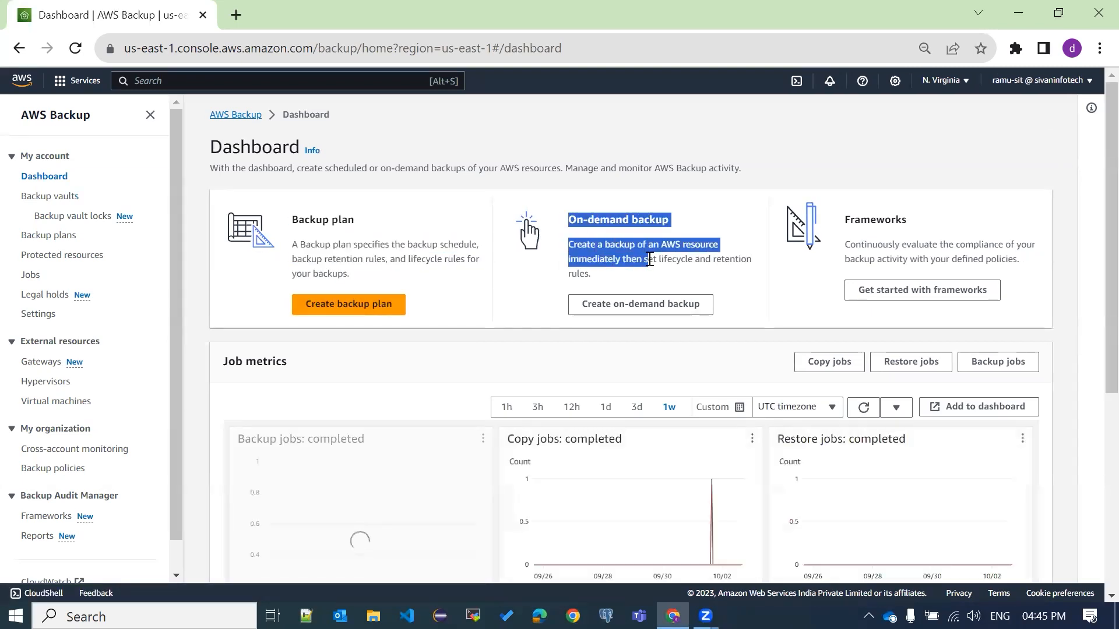
pyautogui.scroll(-1, 740, 410)
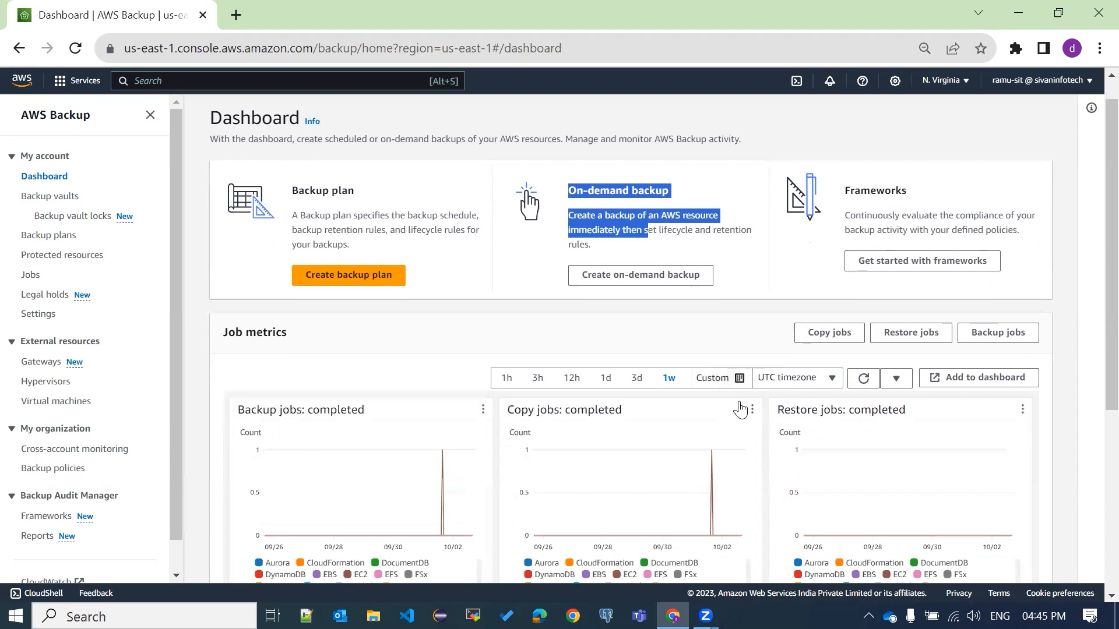
pyautogui.scroll(-3, 743, 414)
pyautogui.scroll(5, 746, 417)
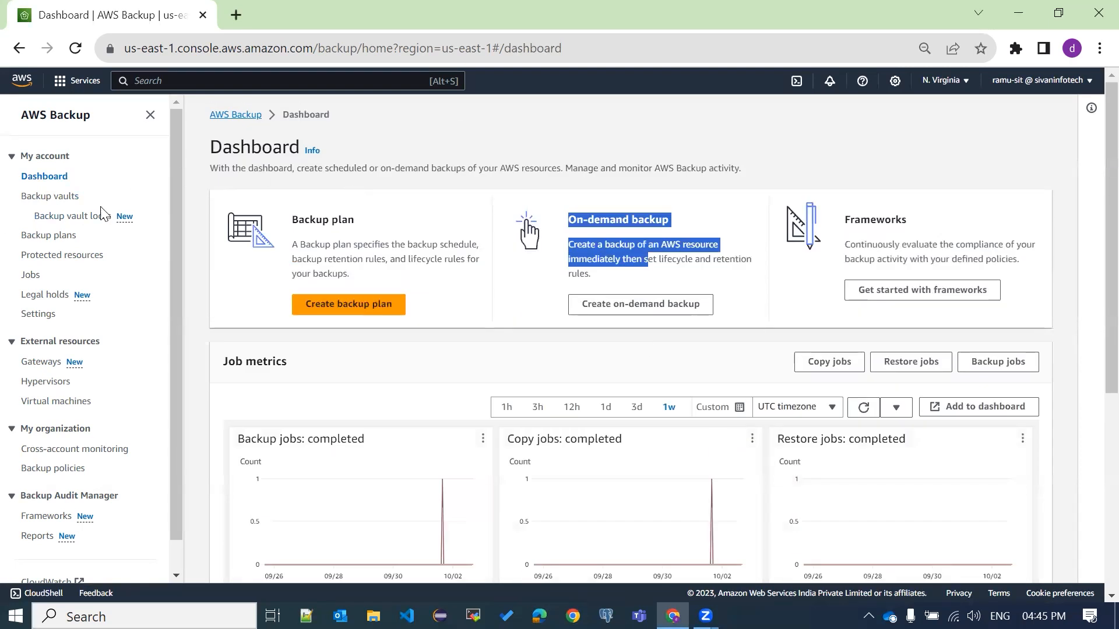
# Look through the backup vaults, backup plans, protected resources and jobs pages
pyautogui.click(61, 198)
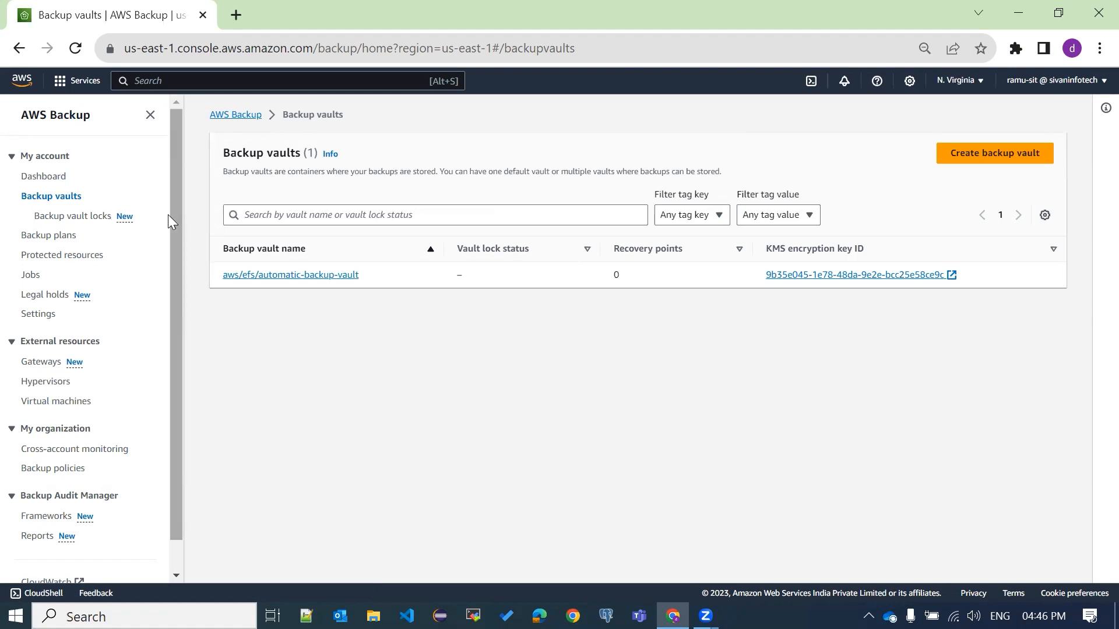
pyautogui.click(60, 242)
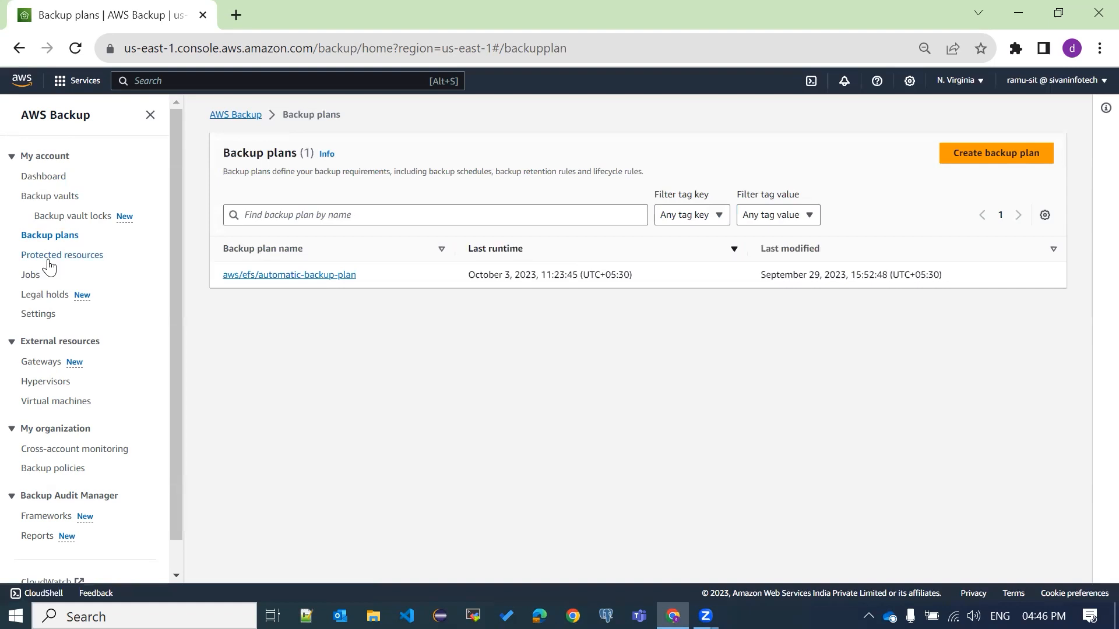
pyautogui.click(66, 256)
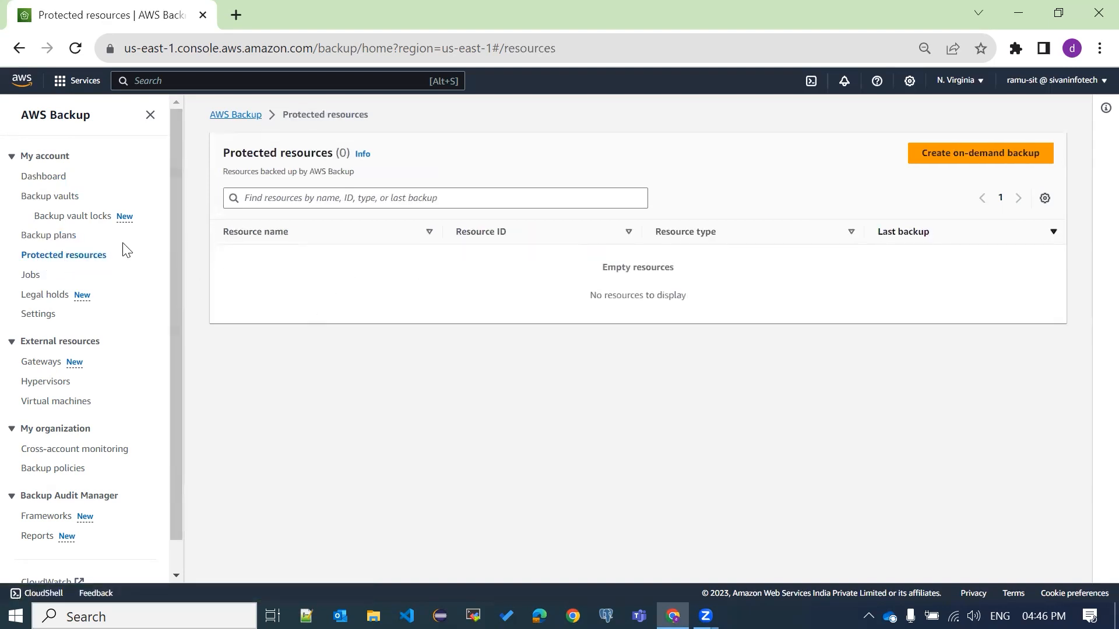
pyautogui.click(27, 279)
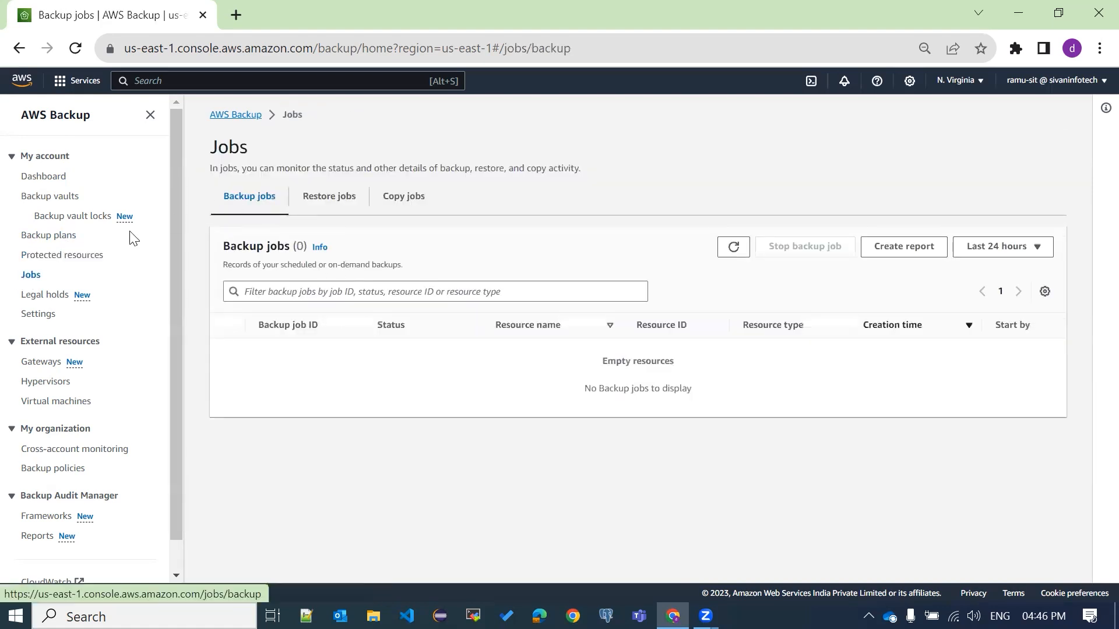
# Start a new backup vault and name it SIT_PROD_BKP
pyautogui.click(55, 198)
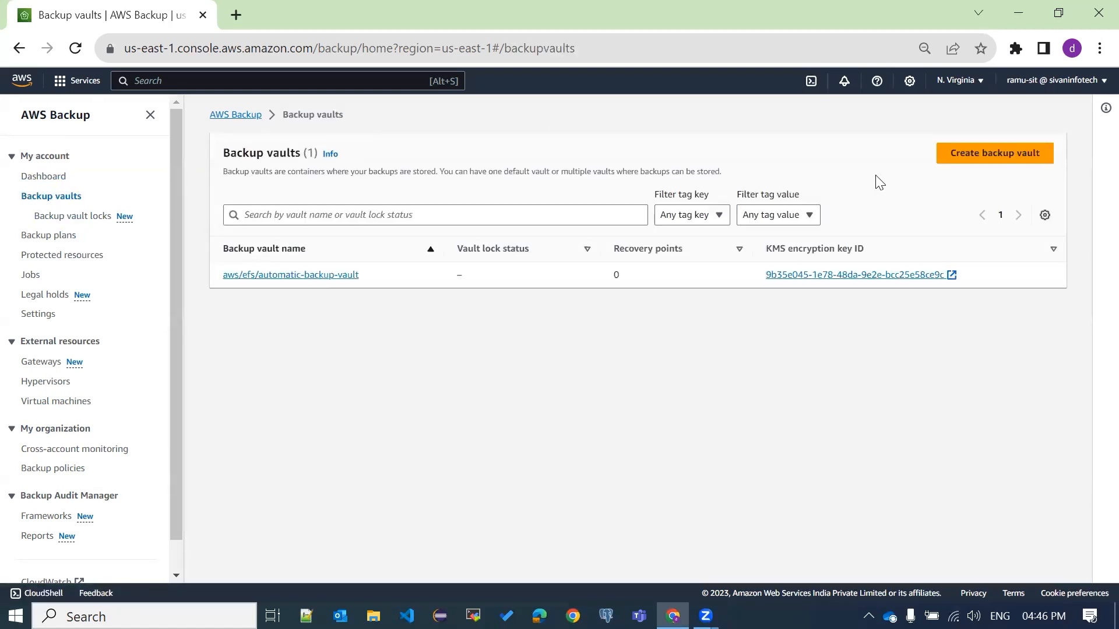
pyautogui.click(952, 151)
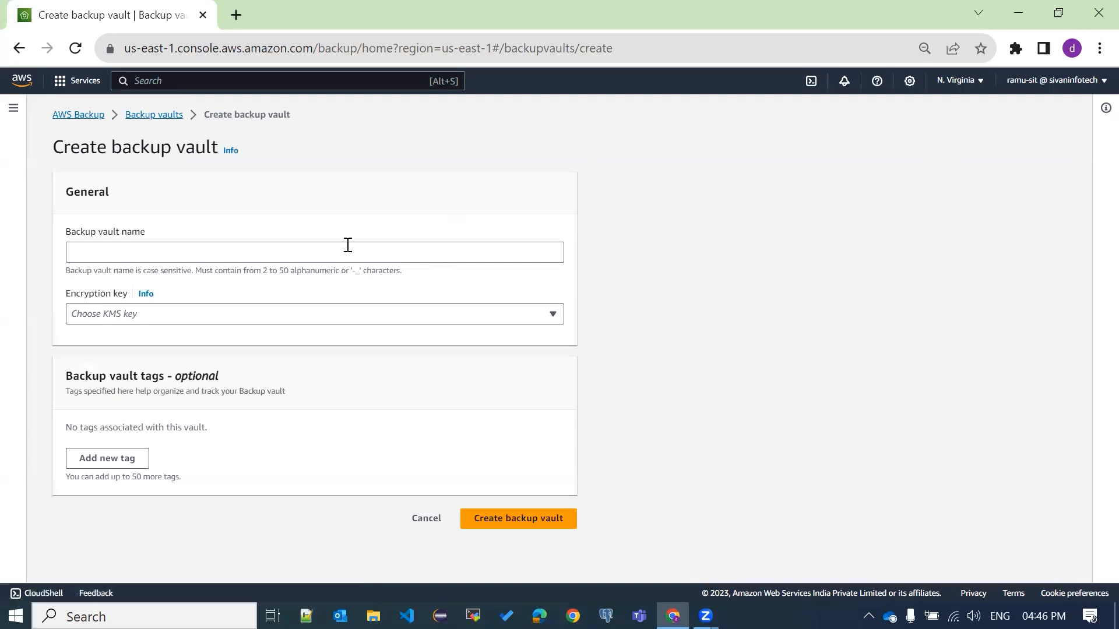
pyautogui.click(331, 252)
pyautogui.write('si')
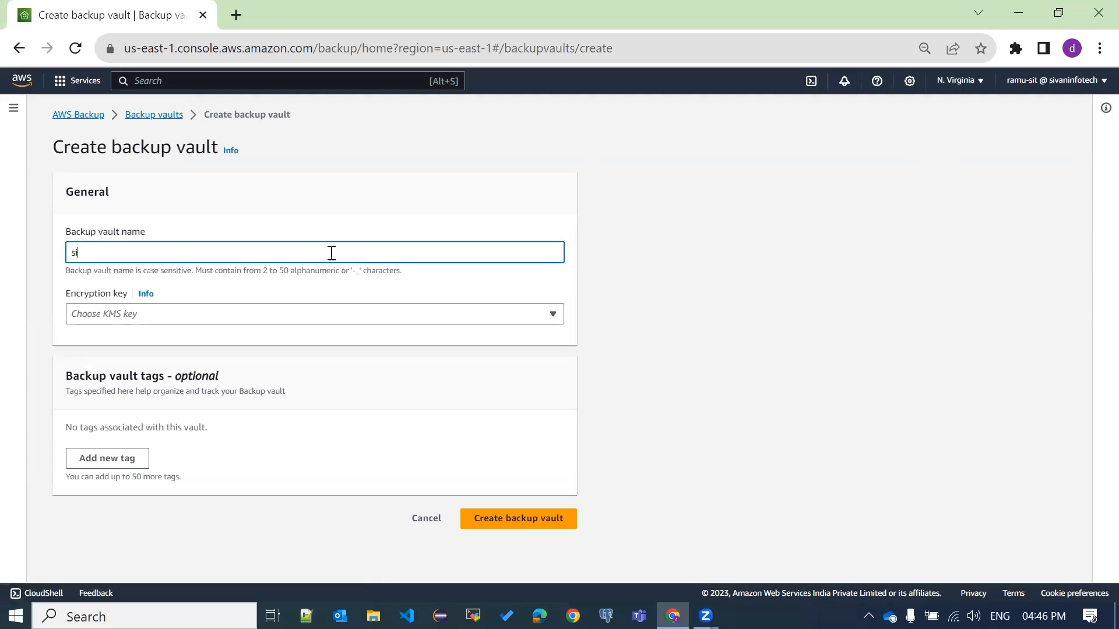
pyautogui.write('t_P')
pyautogui.press('BackSpace')
pyautogui.press('BackSpace')
pyautogui.press('BackSpace')
pyautogui.press('BackSpace')
pyautogui.press('BackSpace')
pyautogui.write('SIT_PROD_BKP')
# Assign the (default) aws/backup encryption key to the vault and create it
pyautogui.click(481, 315)
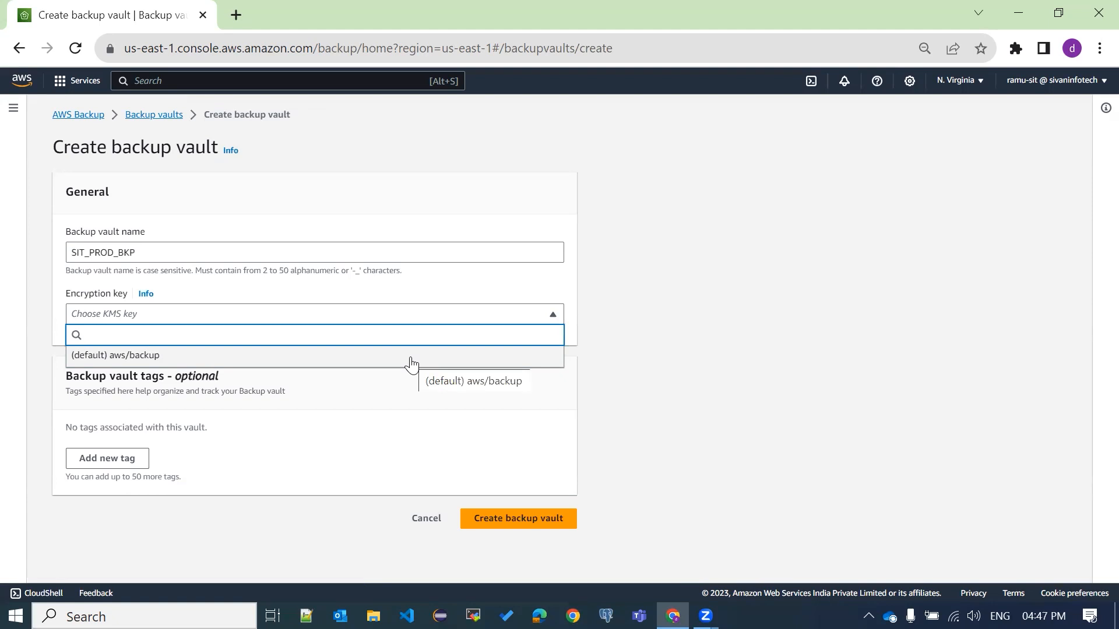
pyautogui.click(411, 360)
pyautogui.scroll(-1, 527, 477)
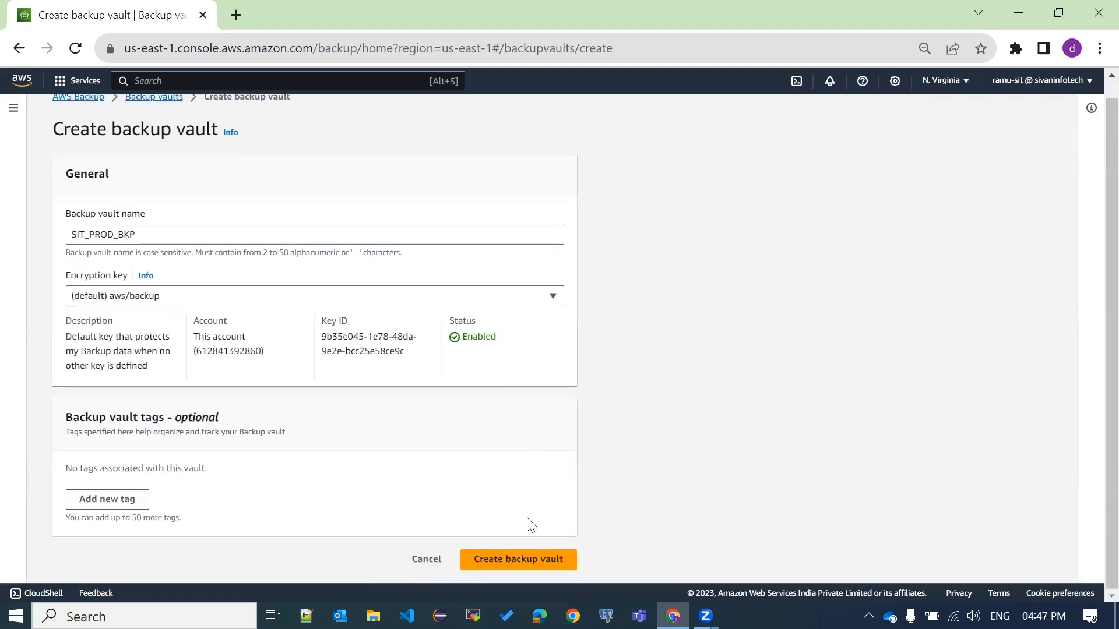
pyautogui.click(538, 558)
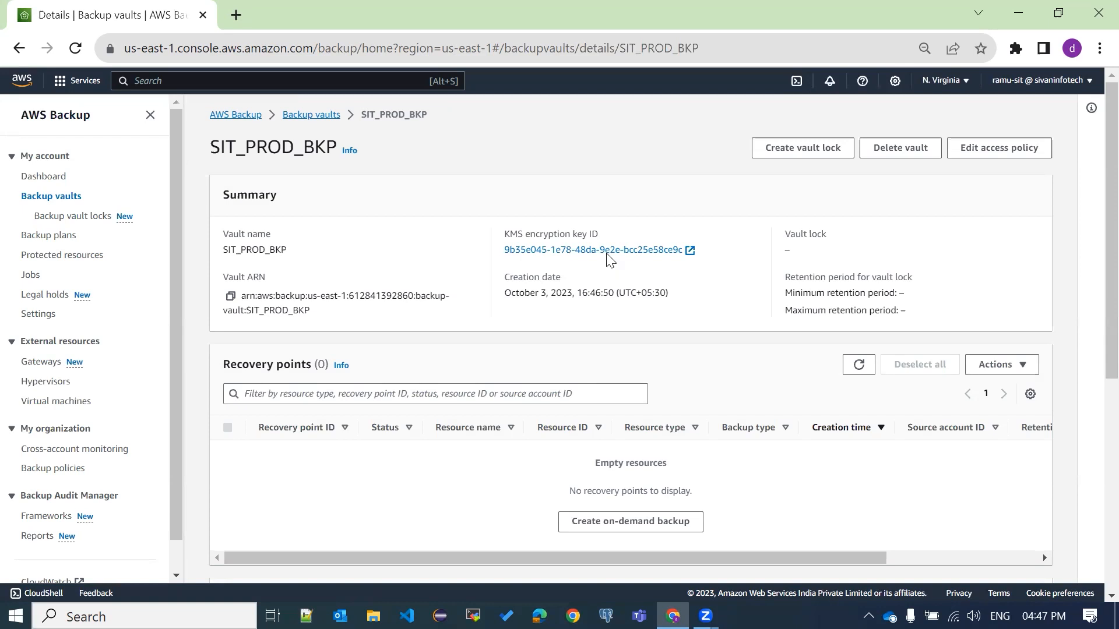
# Start a new backup plan, check the available templates, and choose to build a new plan from scratch
pyautogui.click(56, 239)
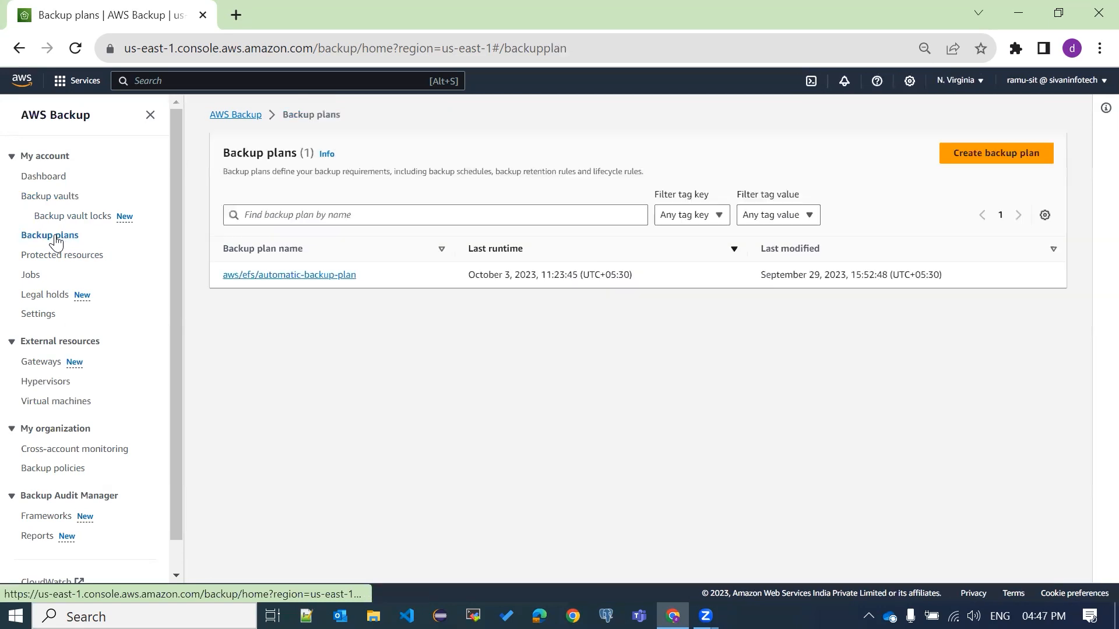
pyautogui.click(1011, 158)
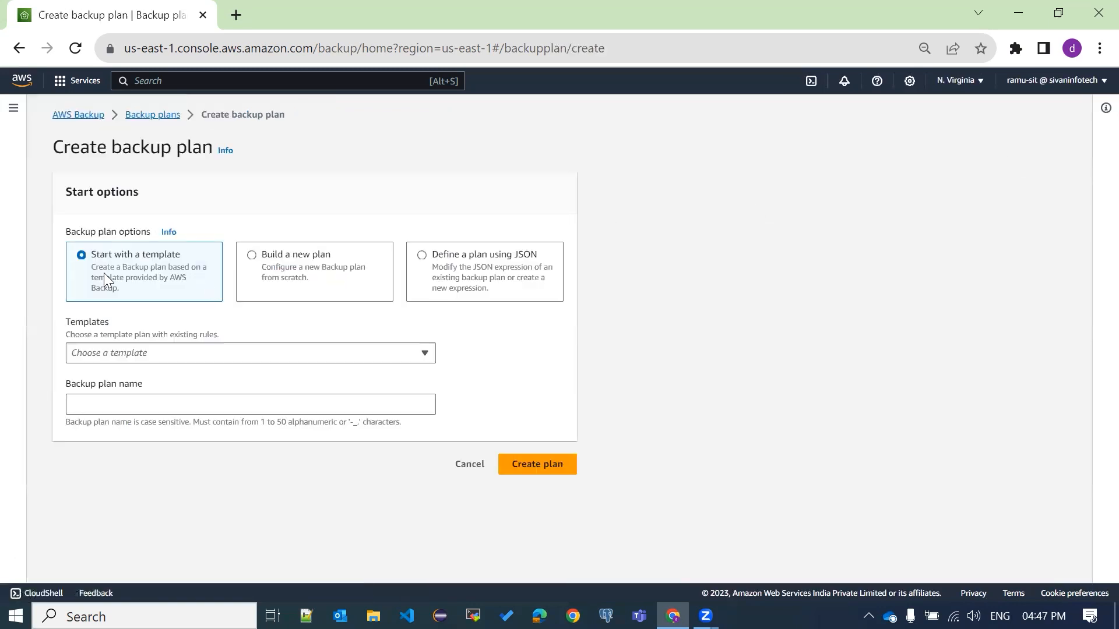
pyautogui.click(222, 356)
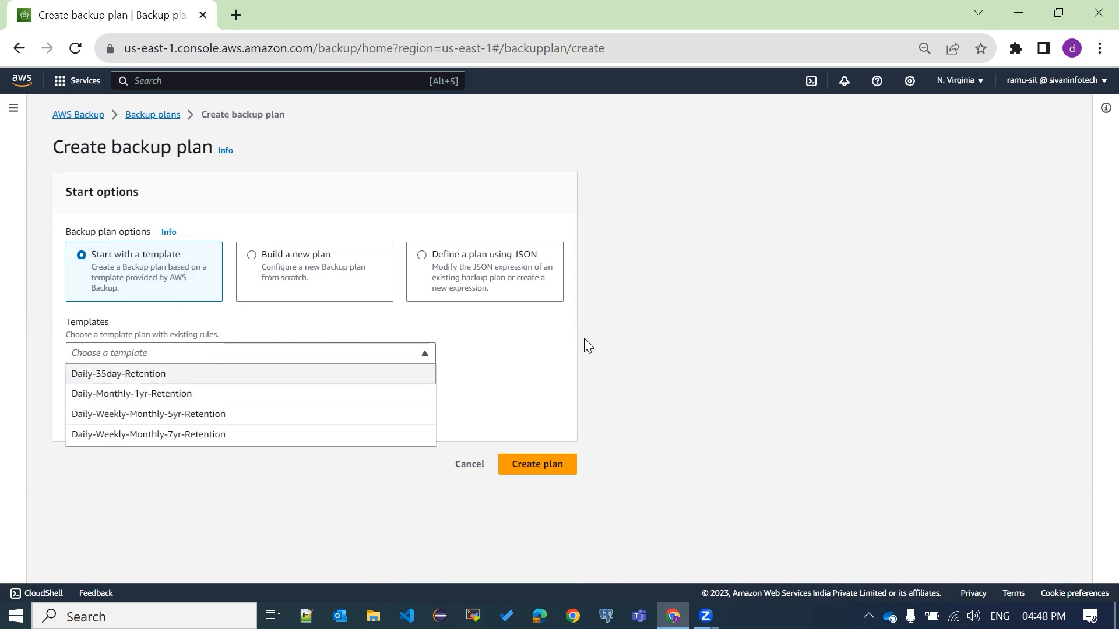
pyautogui.click(334, 278)
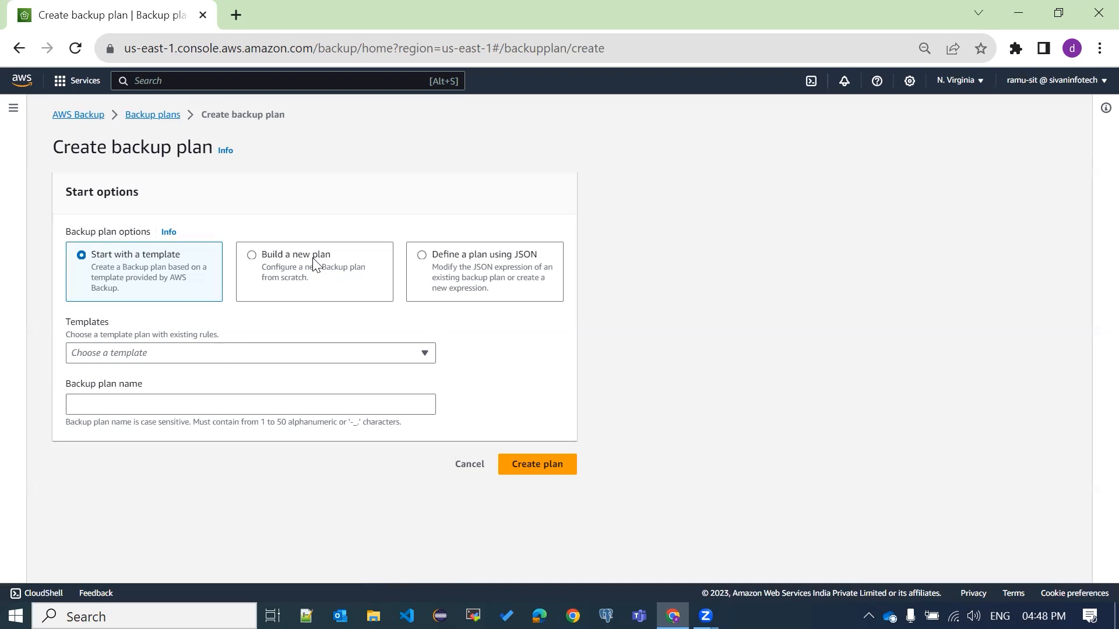
pyautogui.click(315, 262)
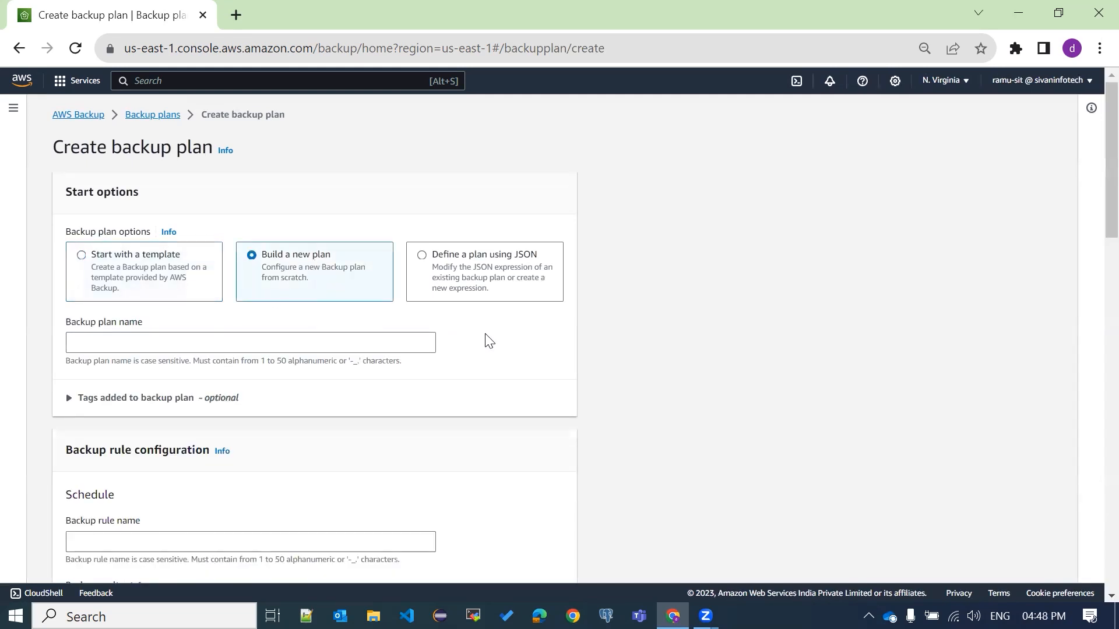
# Name the backup plan SIT_EC2_Backup
pyautogui.scroll(-2, 251, 233)
pyautogui.click(251, 234)
pyautogui.write('S')
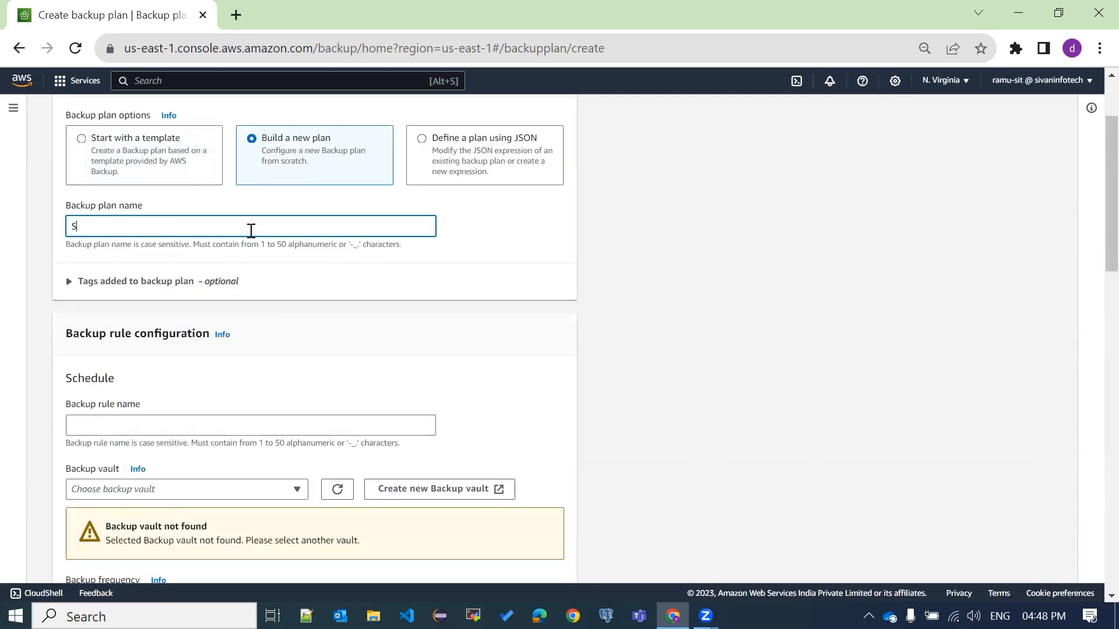
pyautogui.write('IT_EC@_')
pyautogui.press('BackSpace')
pyautogui.press('BackSpace')
pyautogui.write('2_Backup')
pyautogui.scroll(-3, 386, 414)
# Name the plan's backup rule Daily_2x_backup
pyautogui.click(140, 249)
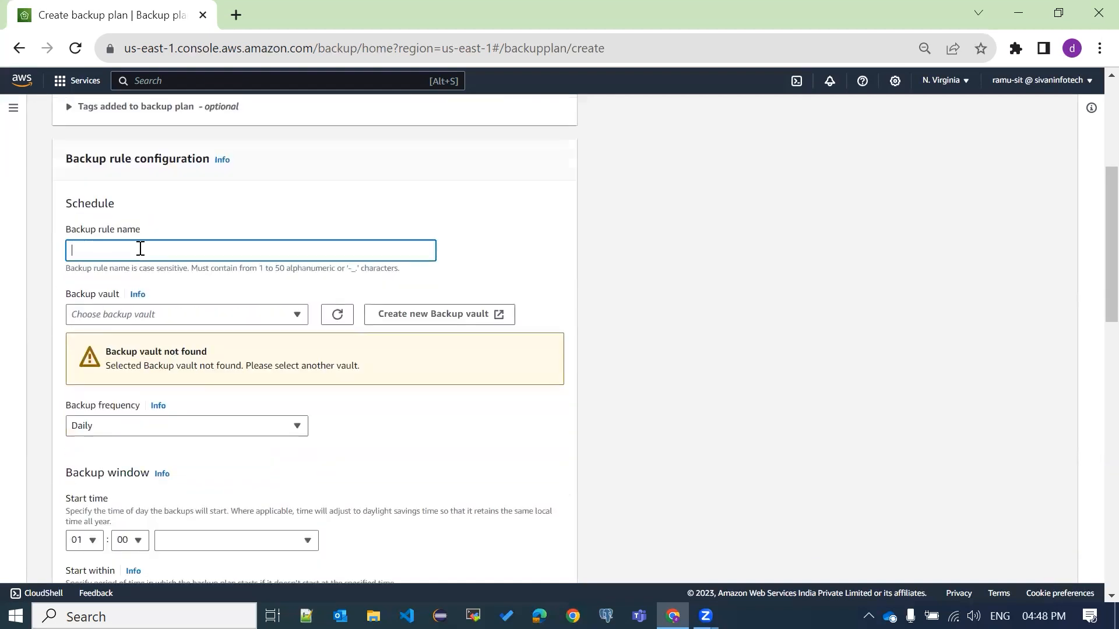
pyautogui.scroll(4, 225, 227)
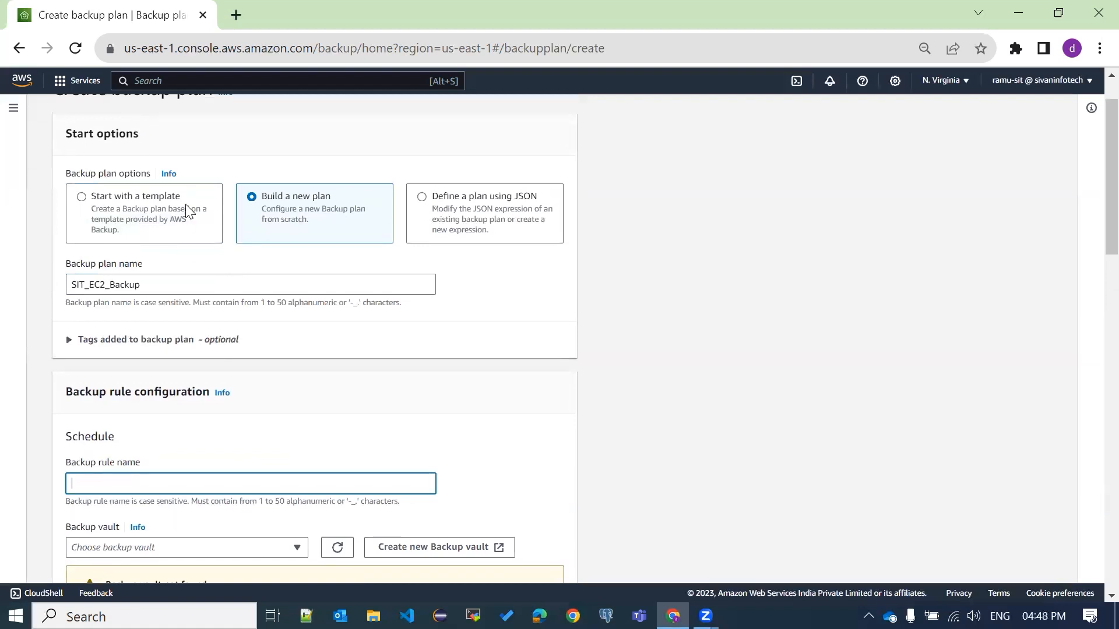
pyautogui.scroll(1, 247, 222)
pyautogui.scroll(-4, 244, 366)
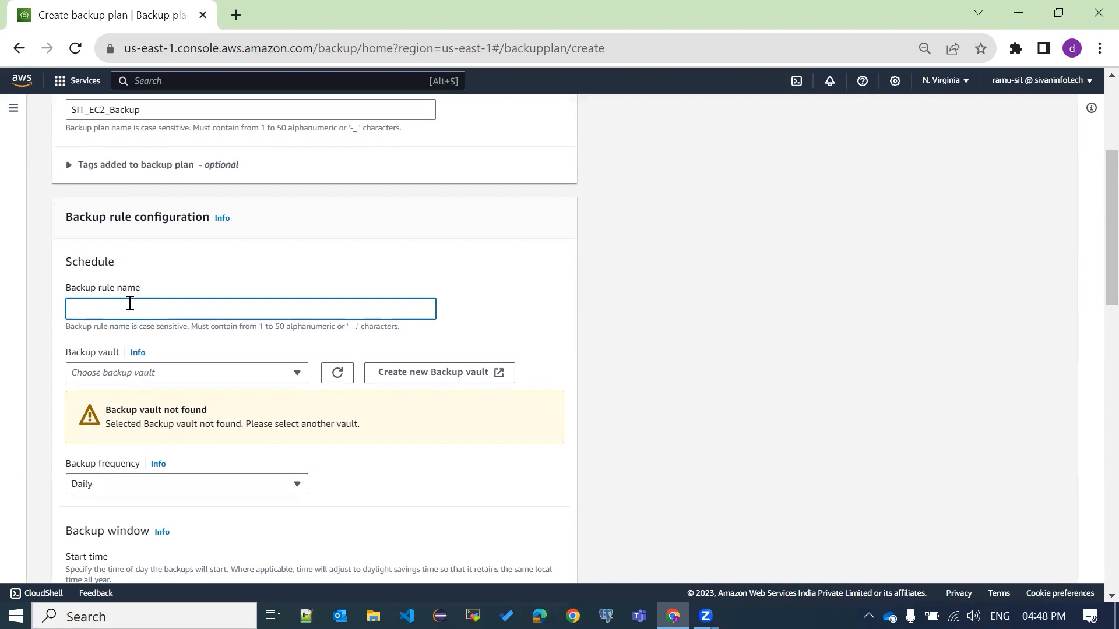
pyautogui.write('Daily_2x_backup')
# Select SIT_PROD_BKP as the rule's backup vault and set the backup frequency to Every 12 hours
pyautogui.scroll(-3, 602, 239)
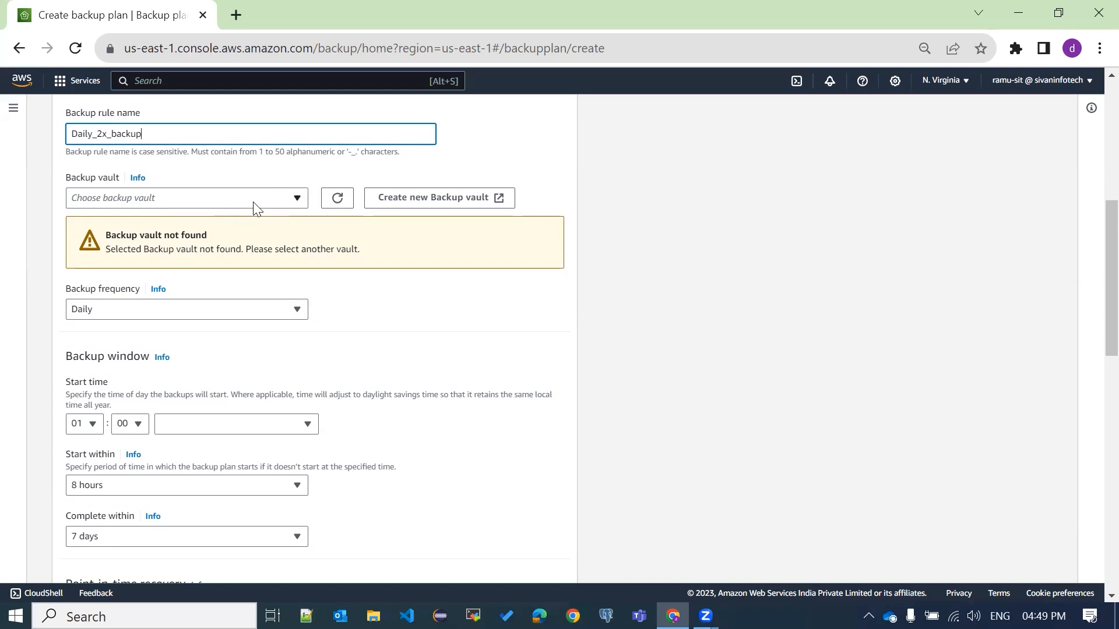
pyautogui.click(264, 204)
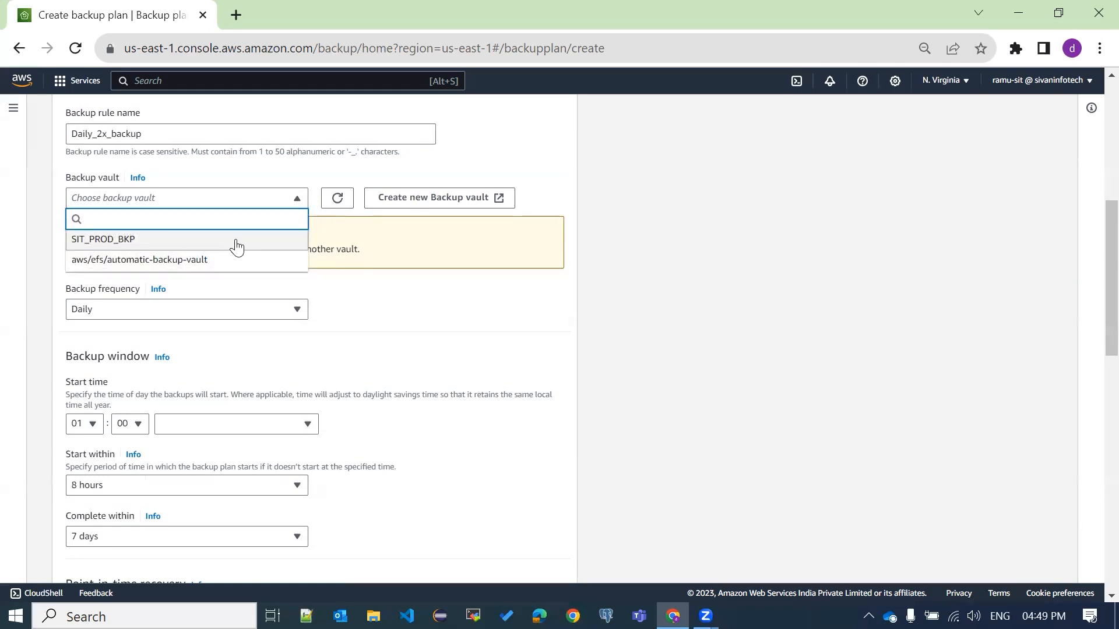
pyautogui.click(236, 243)
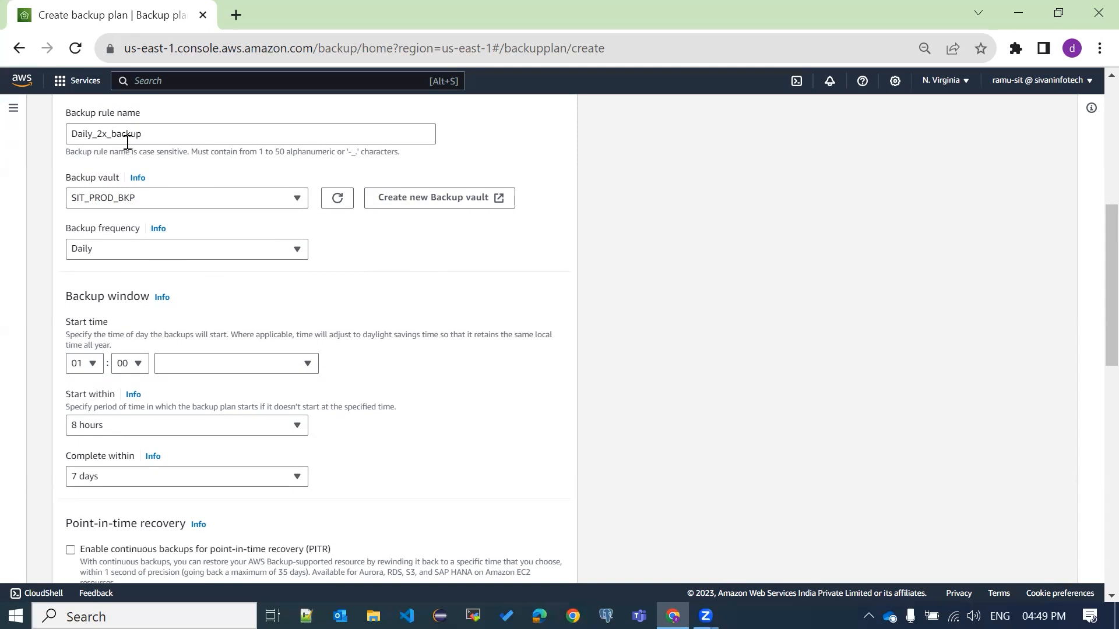
pyautogui.click(179, 253)
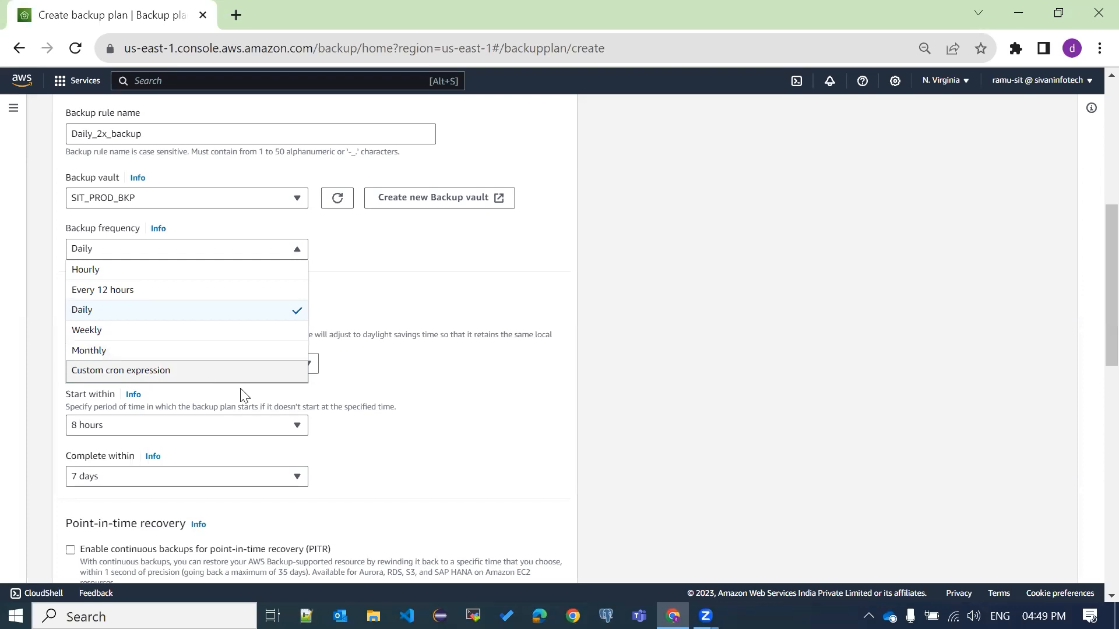
pyautogui.click(162, 295)
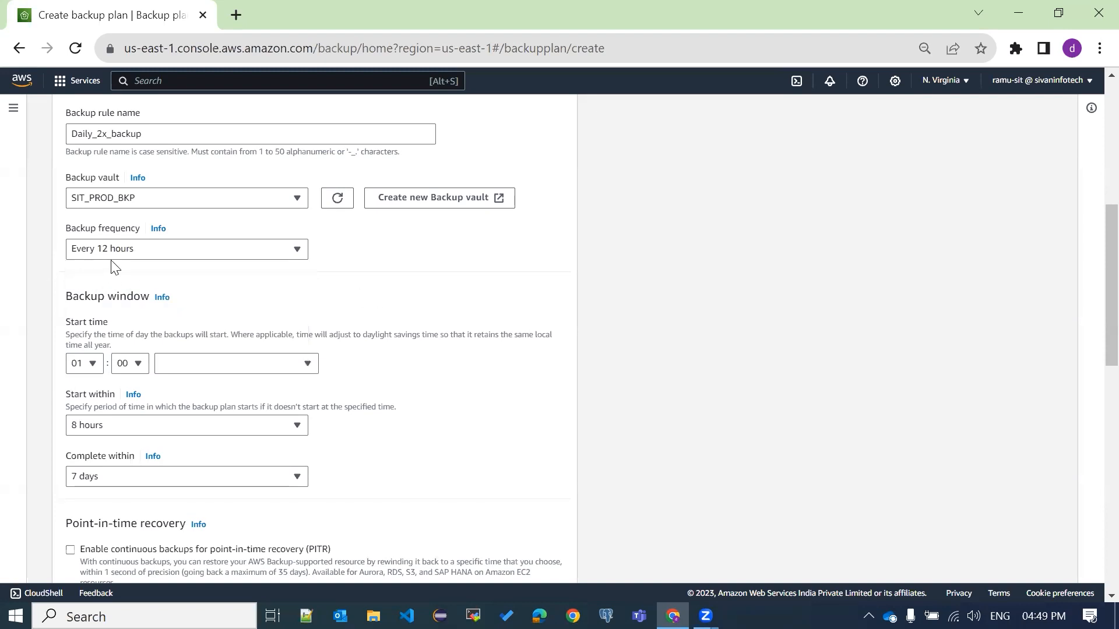
# Set the start time of the rule's backup window to 17:00
pyautogui.scroll(-1, 318, 269)
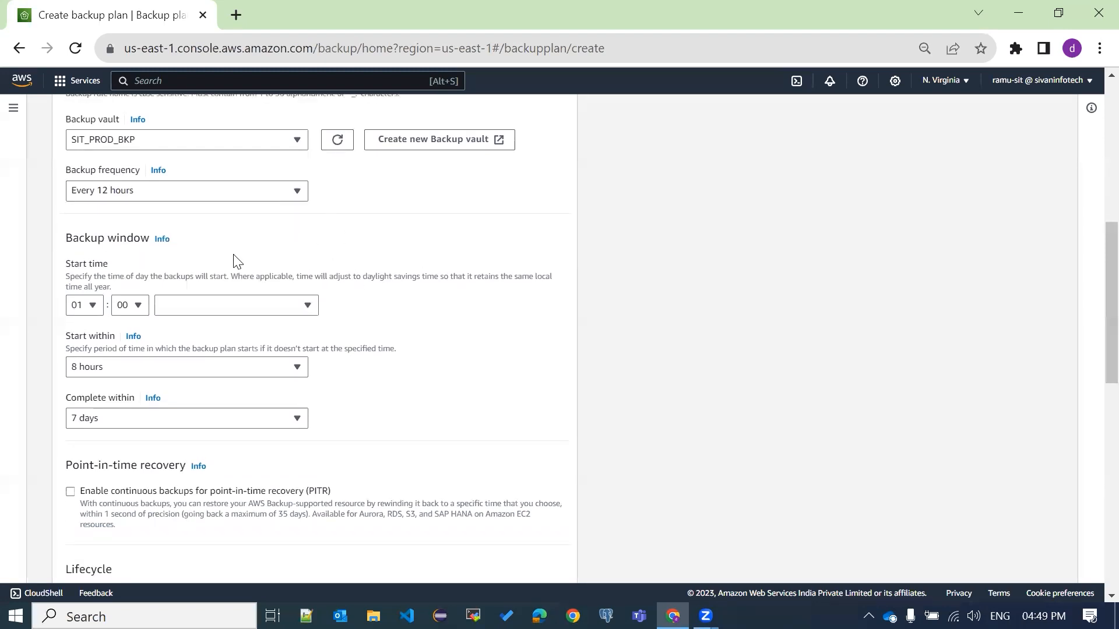
pyautogui.scroll(-1, 233, 256)
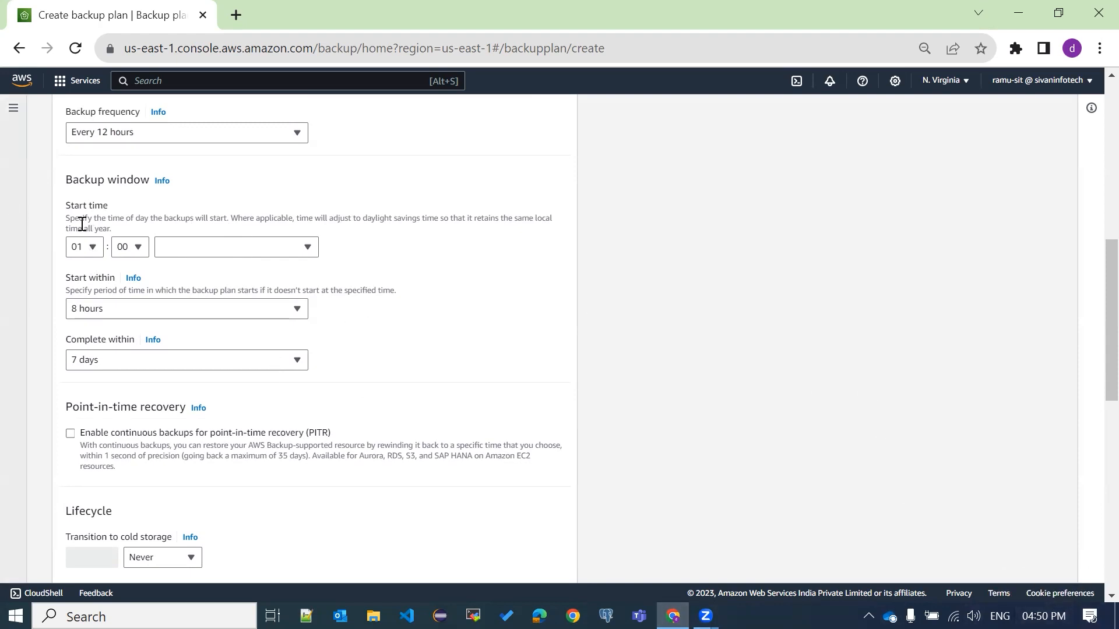
pyautogui.click(91, 250)
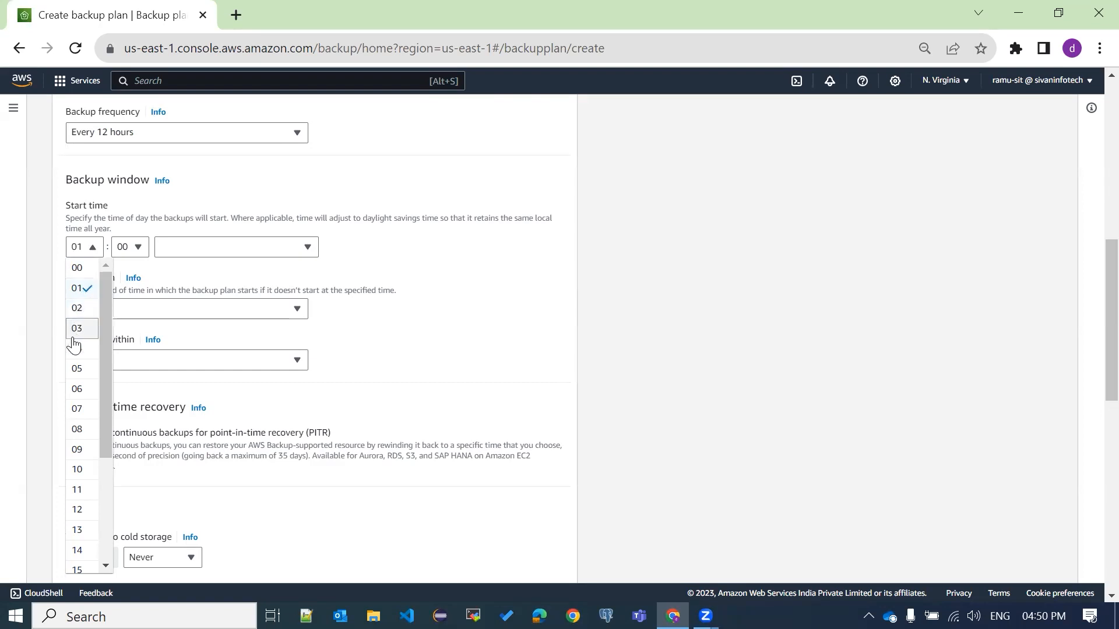
pyautogui.scroll(-5, 82, 369)
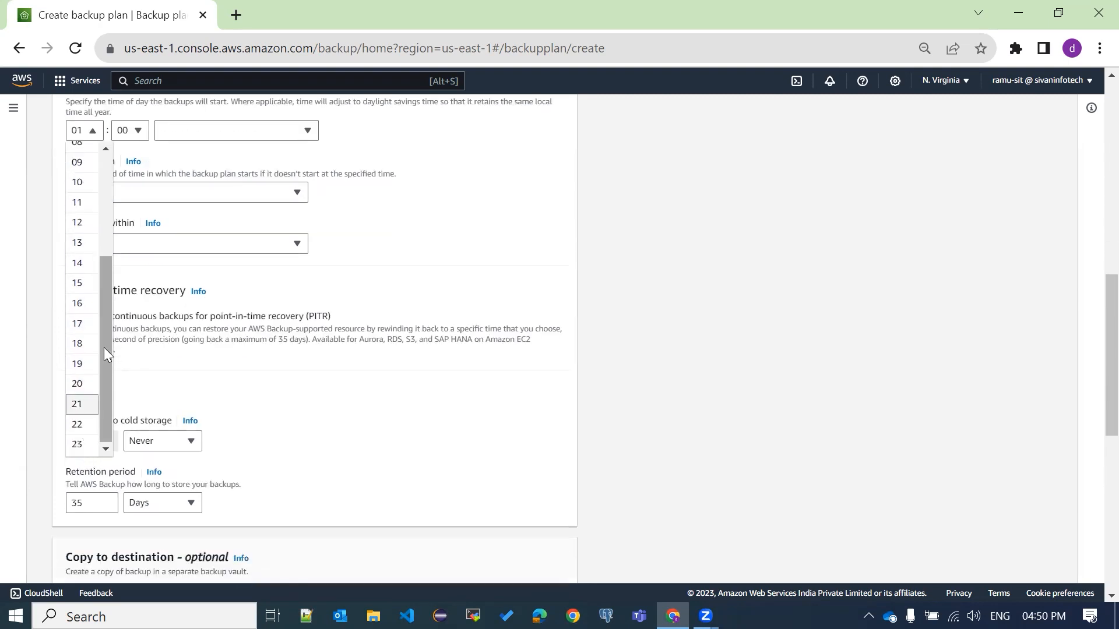
pyautogui.click(79, 303)
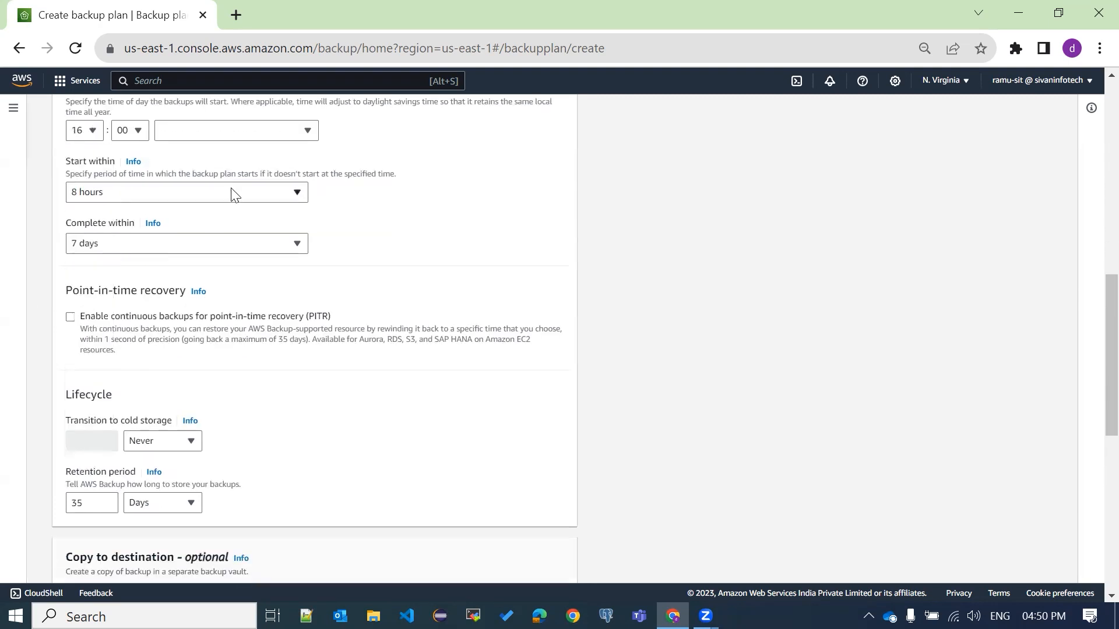
pyautogui.click(138, 131)
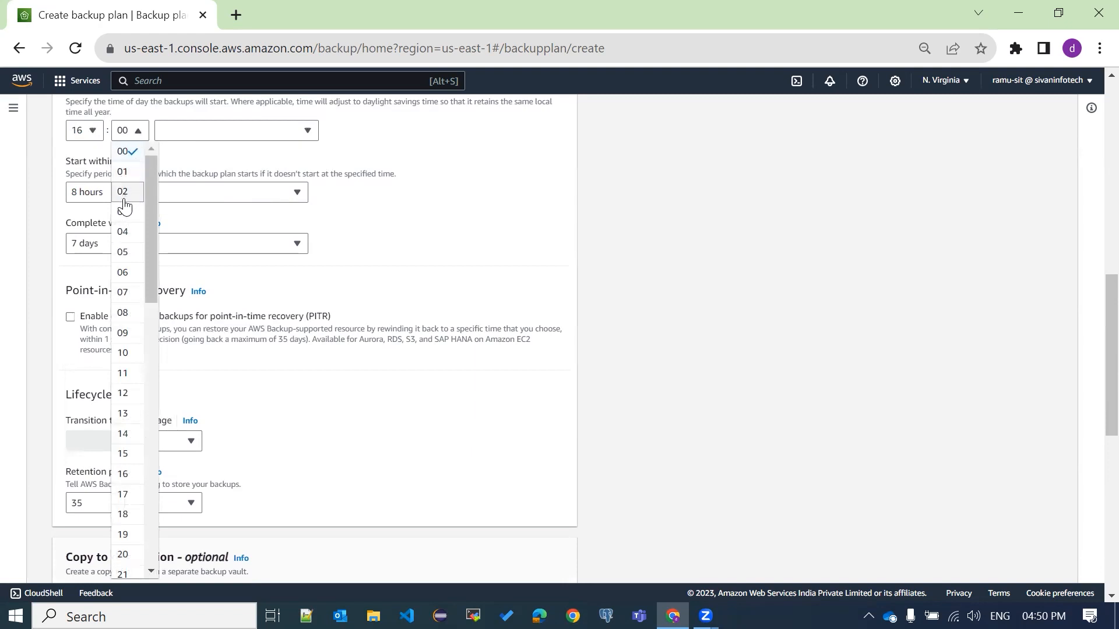
pyautogui.click(90, 135)
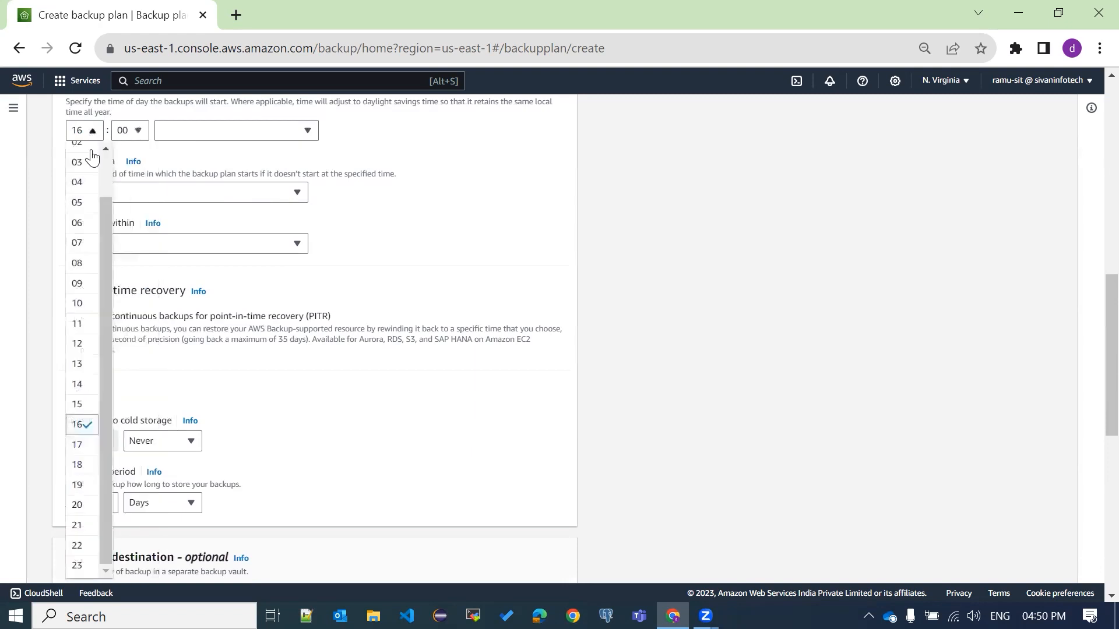
pyautogui.click(76, 447)
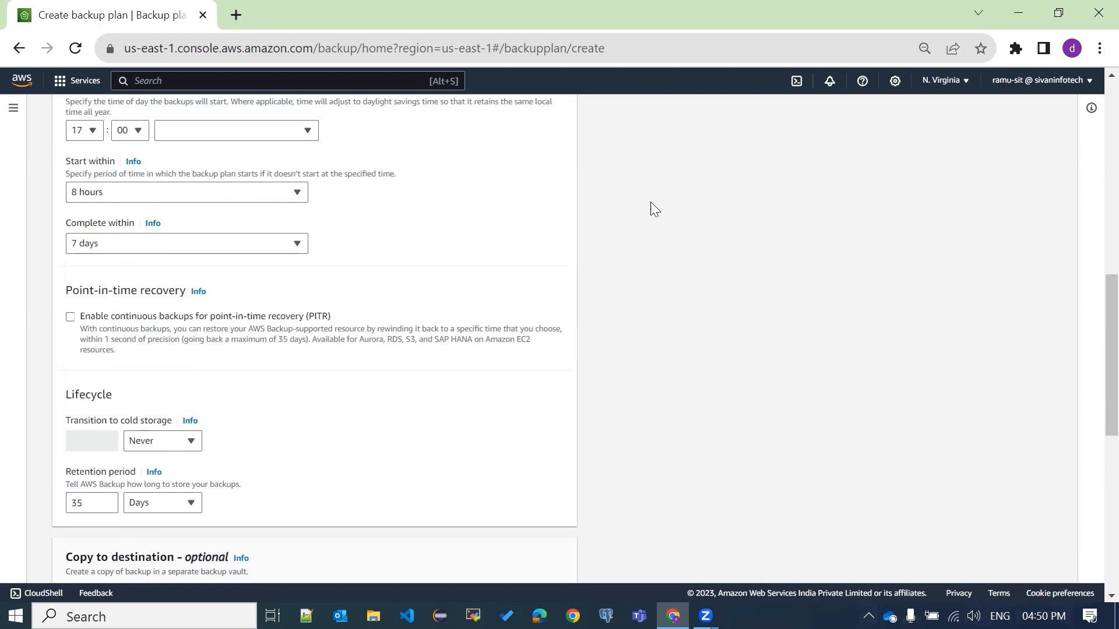
# Set the backup window to start within 1 hour and complete within 2 hours
pyautogui.scroll(2, 206, 171)
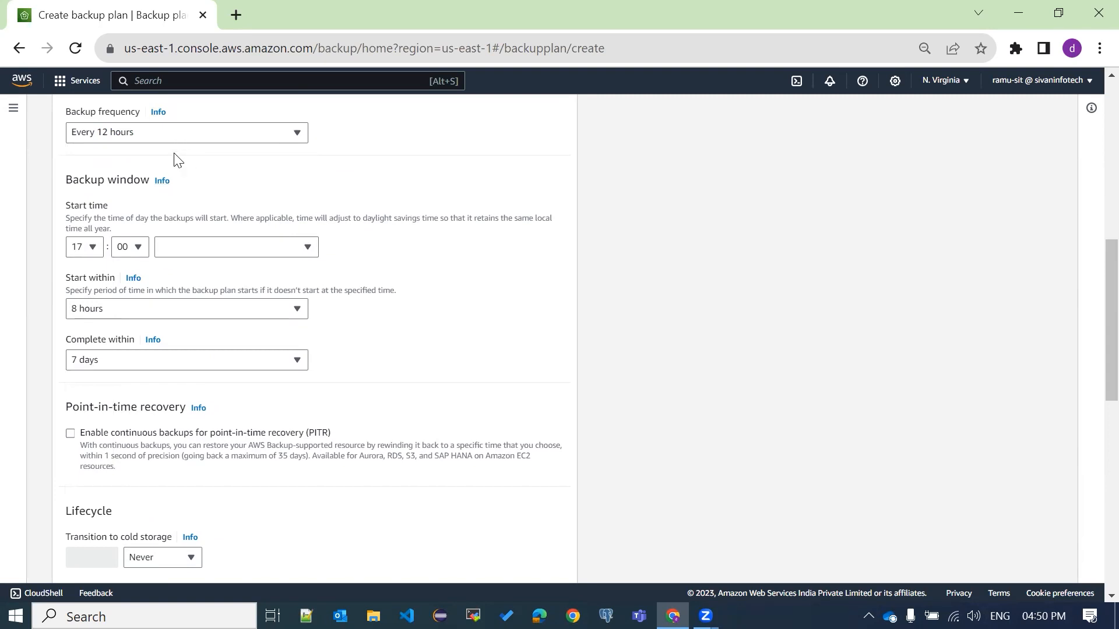
pyautogui.scroll(-1, 245, 242)
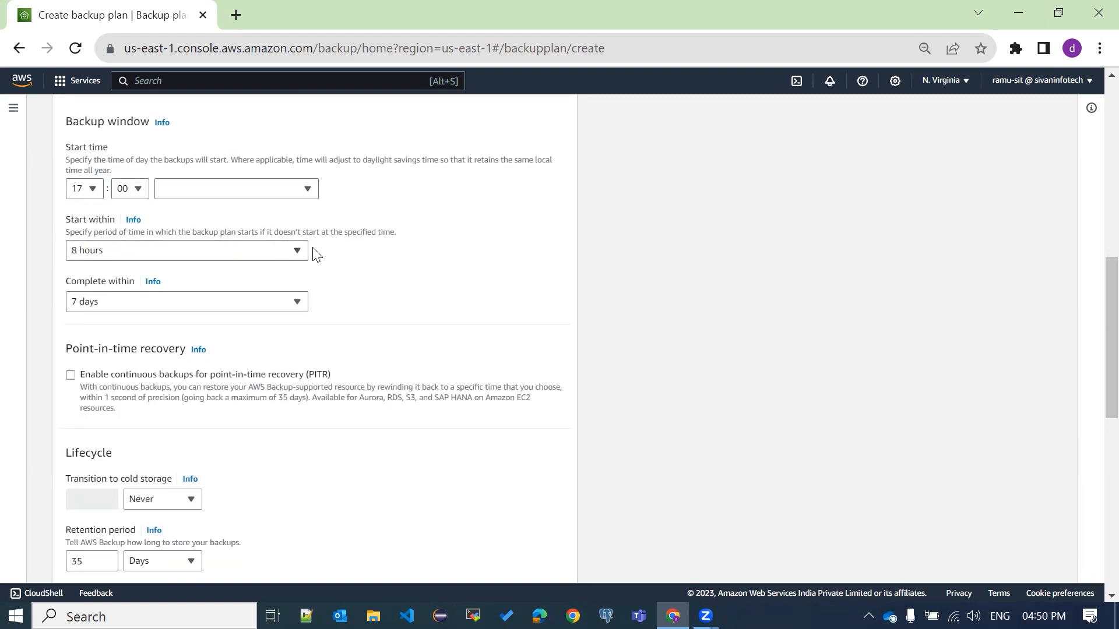
pyautogui.click(279, 252)
pyautogui.click(232, 274)
pyautogui.click(186, 252)
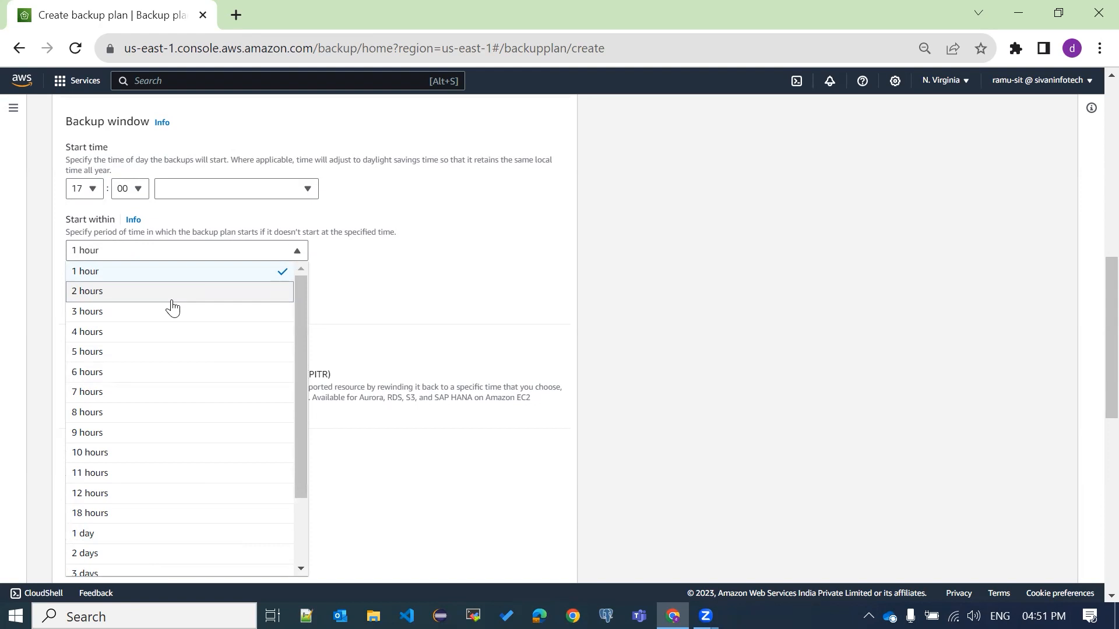
pyautogui.click(151, 271)
pyautogui.scroll(-2, 282, 262)
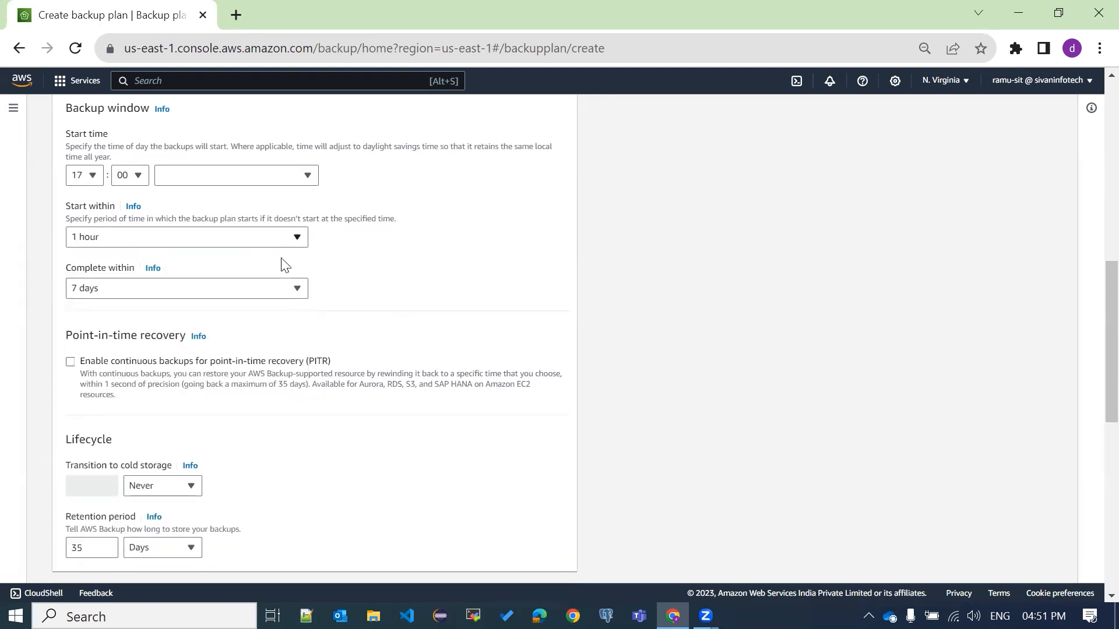
pyautogui.click(275, 189)
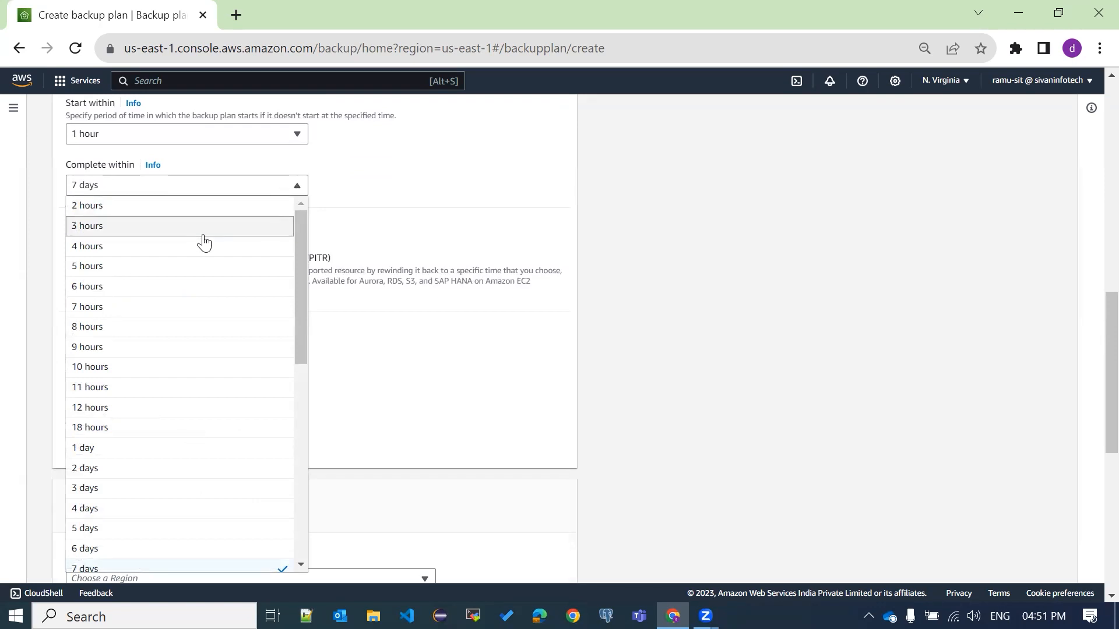
pyautogui.click(148, 207)
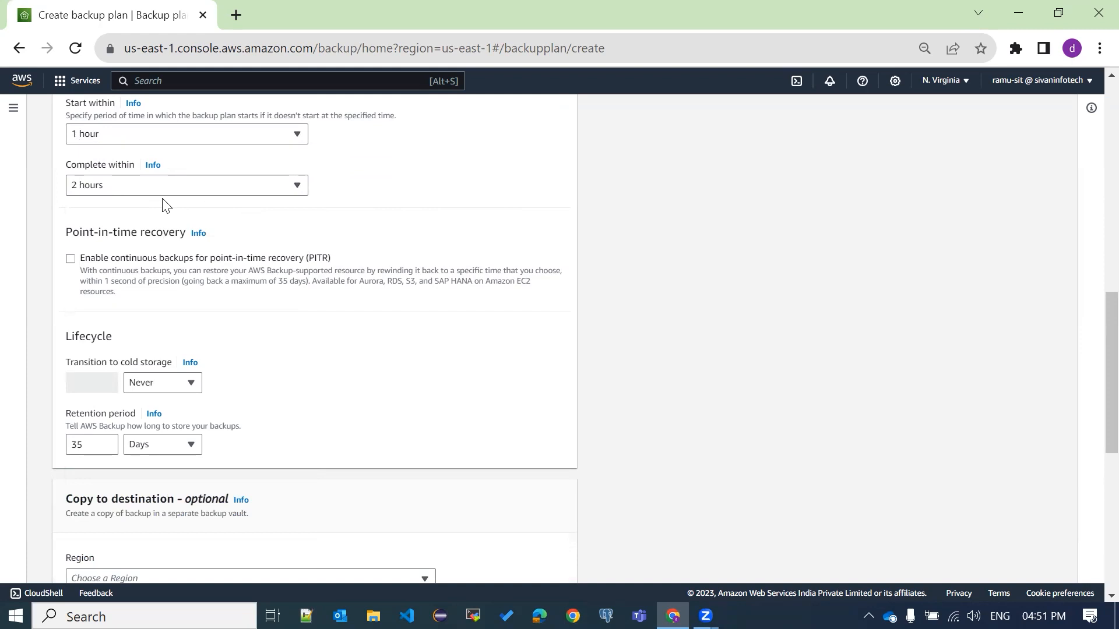
# Review the point-in-time recovery option and the lifecycle settings for cold storage transition and retention period
pyautogui.scroll(1, 175, 201)
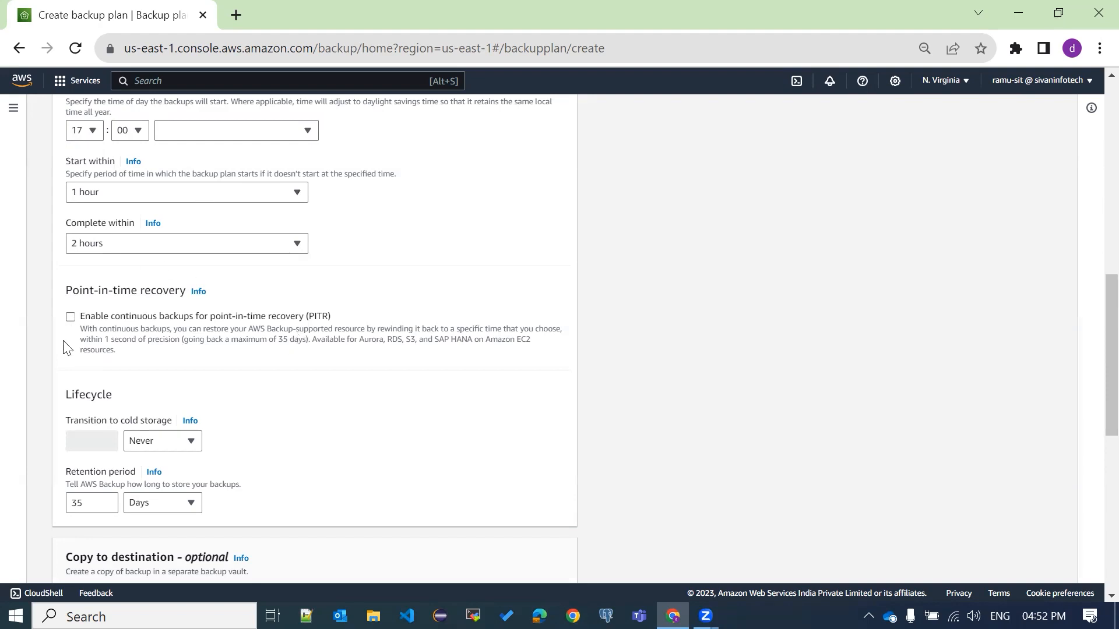
pyautogui.scroll(-1, 303, 278)
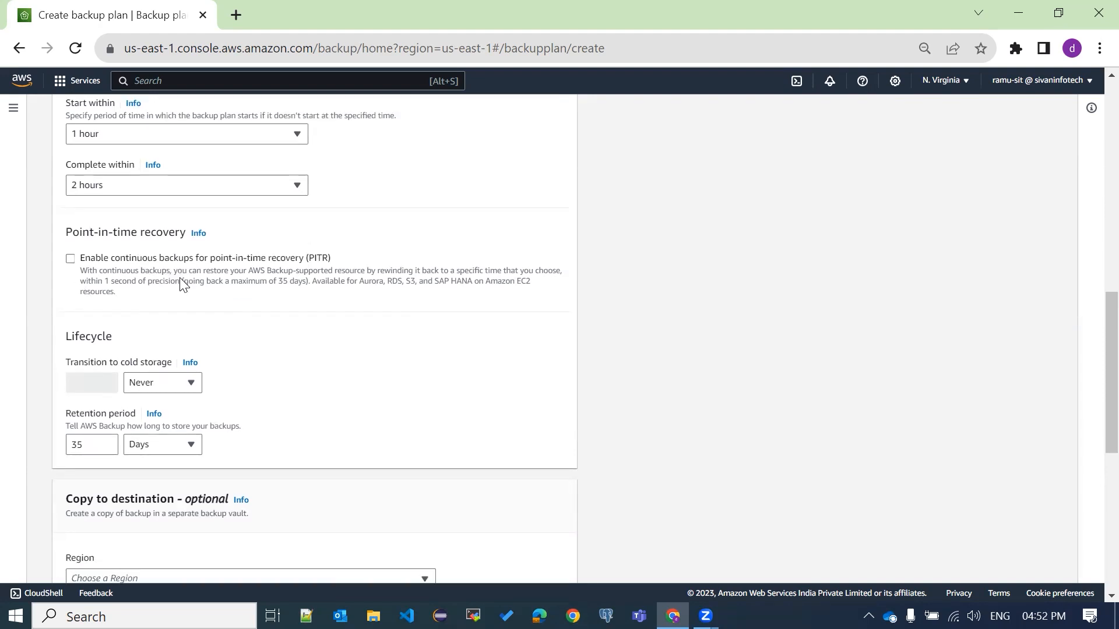
pyautogui.scroll(-1, 210, 280)
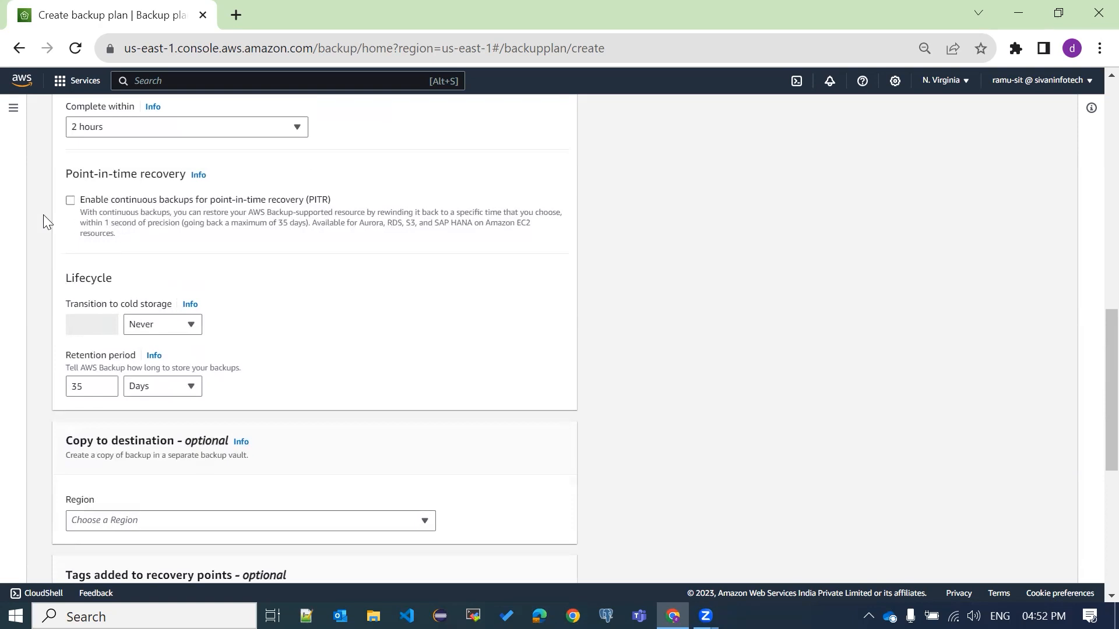
pyautogui.moveTo(63, 178); pyautogui.dragTo(227, 192)
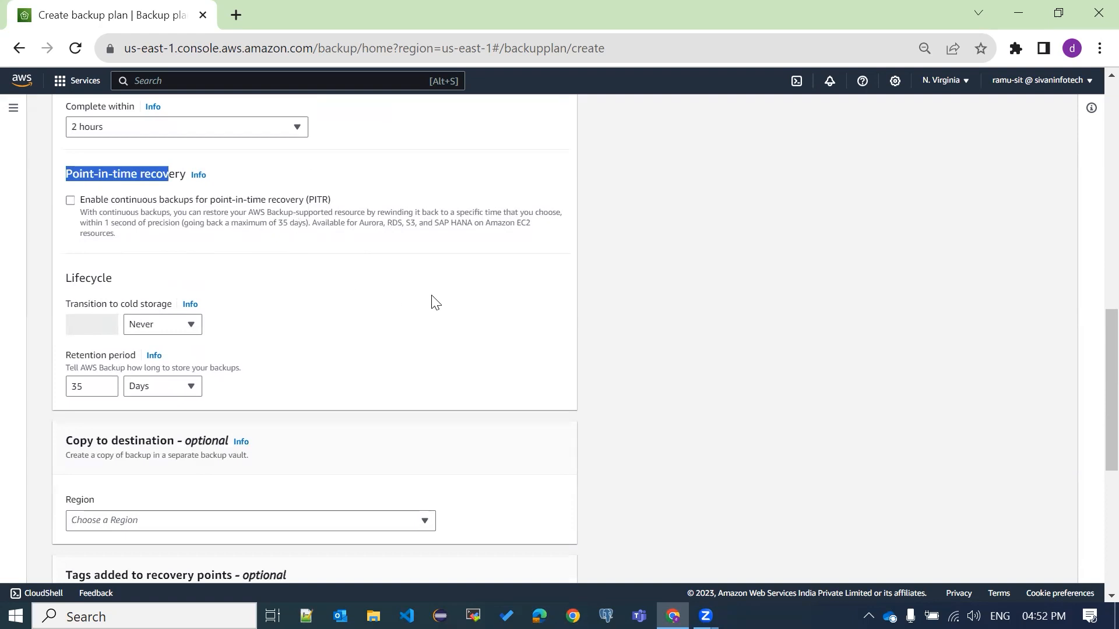
pyautogui.scroll(-1, 431, 302)
pyautogui.click(331, 228)
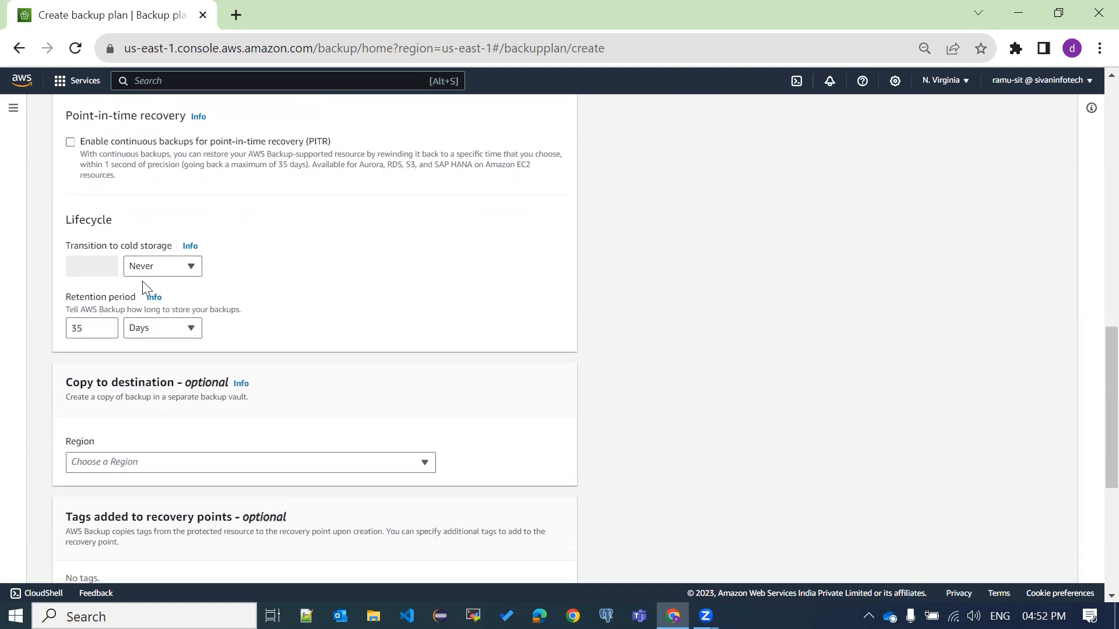
pyautogui.moveTo(66, 244); pyautogui.dragTo(207, 259)
pyautogui.click(270, 267)
pyautogui.scroll(-1, 282, 268)
pyautogui.moveTo(64, 240); pyautogui.dragTo(147, 248)
pyautogui.click(300, 242)
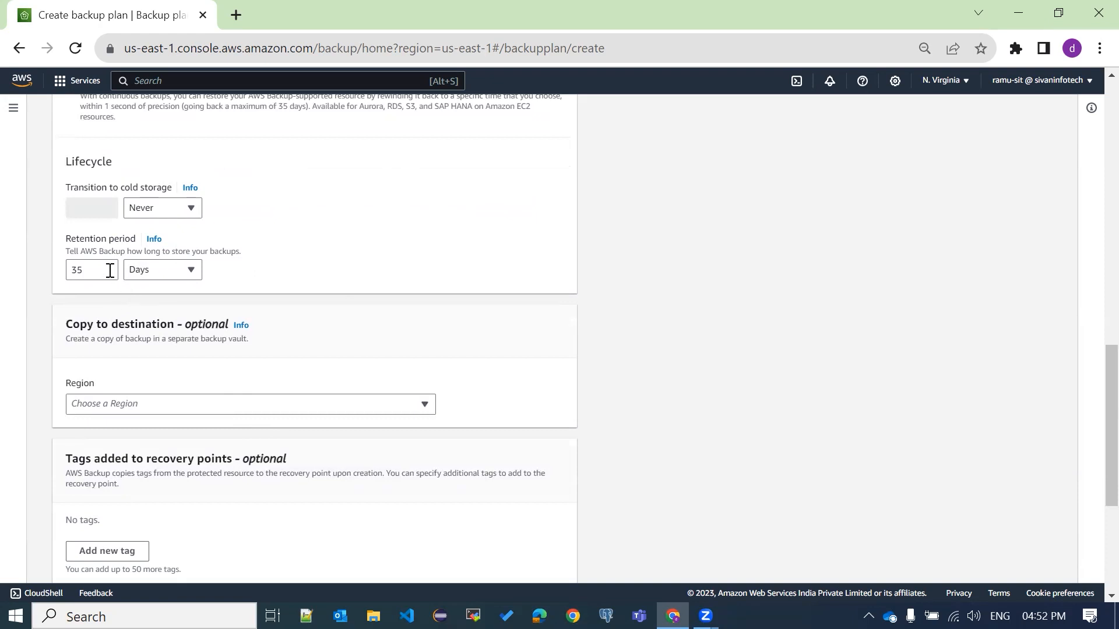
# Set the rule's backup retention period to 7 days
pyautogui.moveTo(96, 269); pyautogui.dragTo(68, 279)
pyautogui.click(441, 255)
pyautogui.moveTo(88, 268); pyautogui.dragTo(39, 269)
pyautogui.write('7')
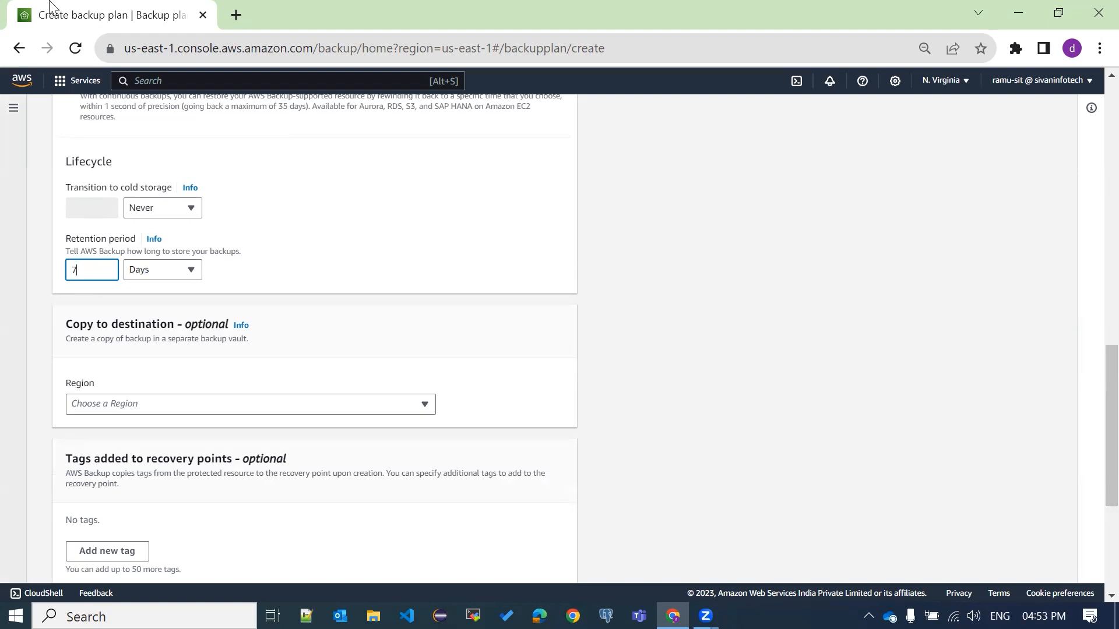
pyautogui.click(578, 324)
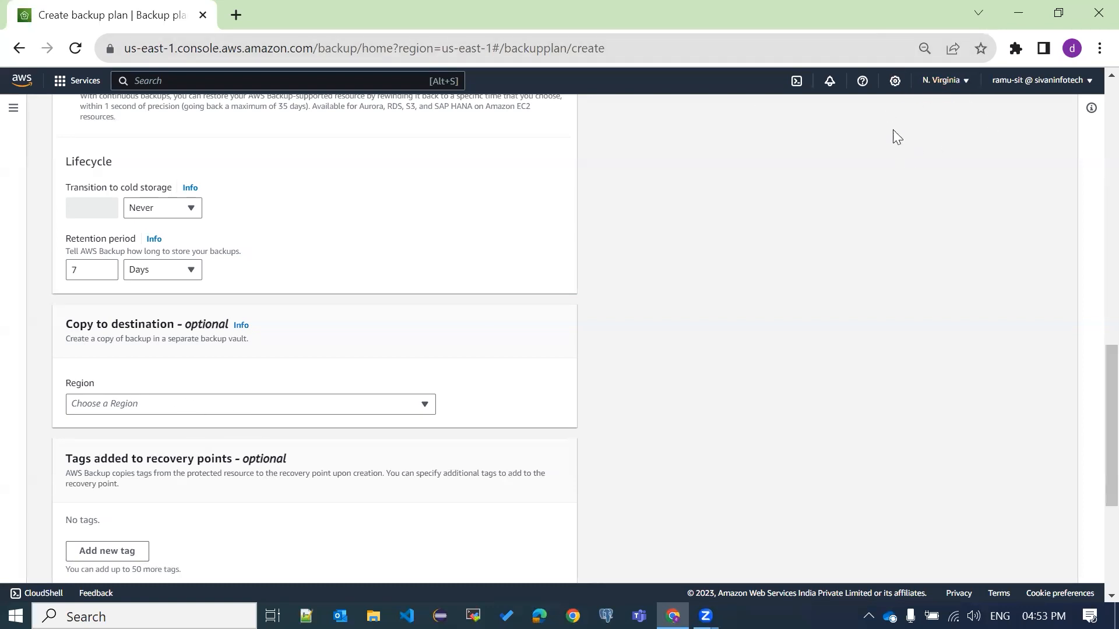
# Choose US East (N. Virginia) as the destination Region for the backup copy
pyautogui.click(329, 408)
pyautogui.scroll(-5, 338, 321)
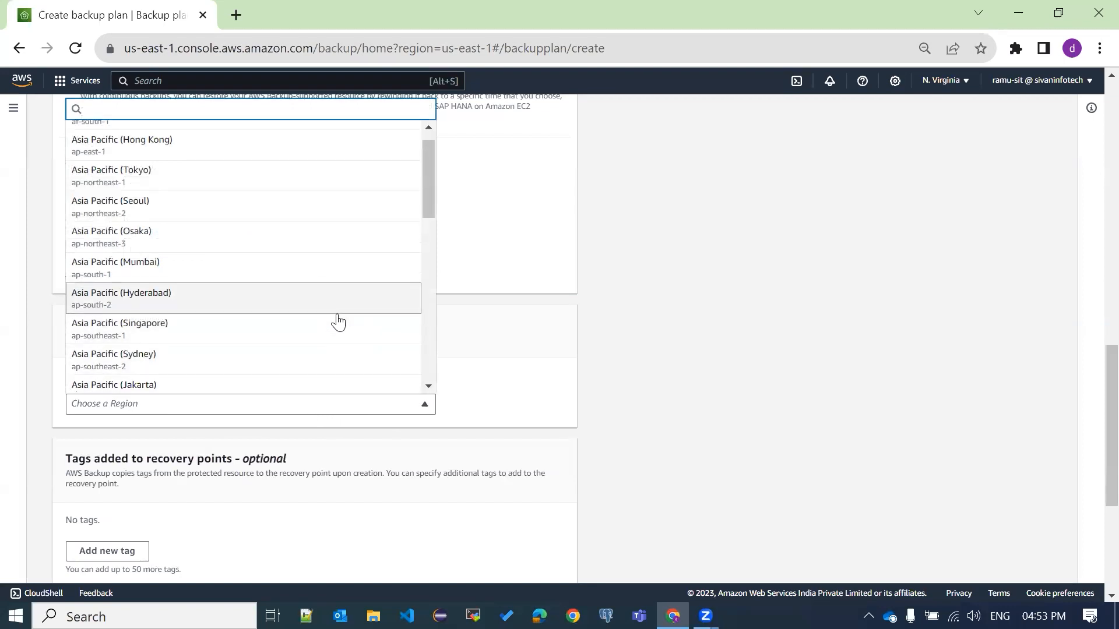
pyautogui.scroll(-5, 340, 321)
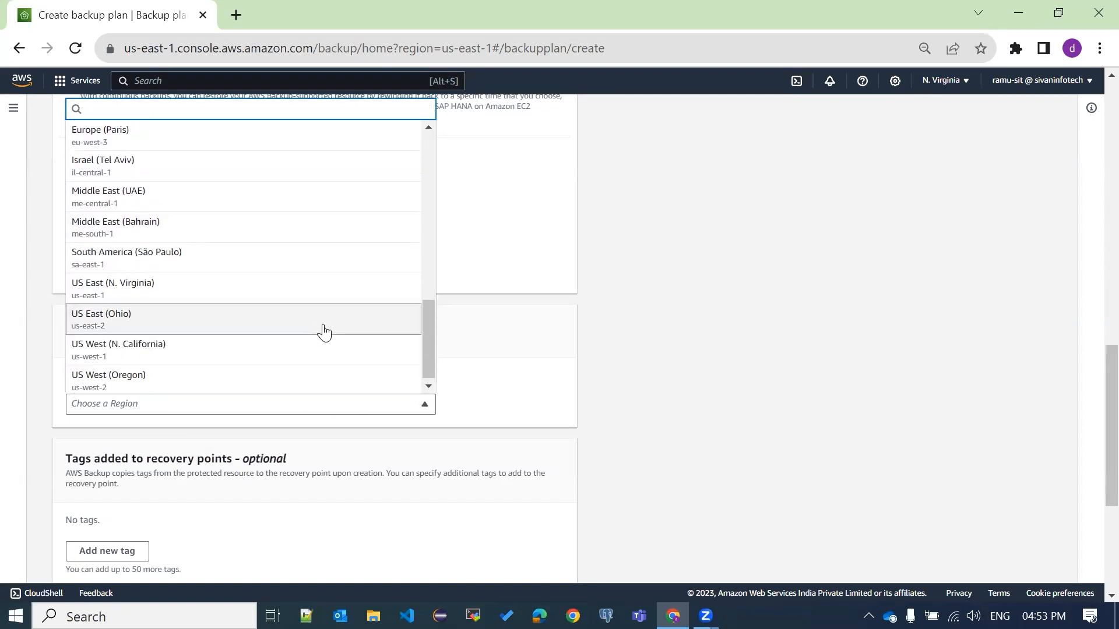
pyautogui.scroll(-1, 314, 332)
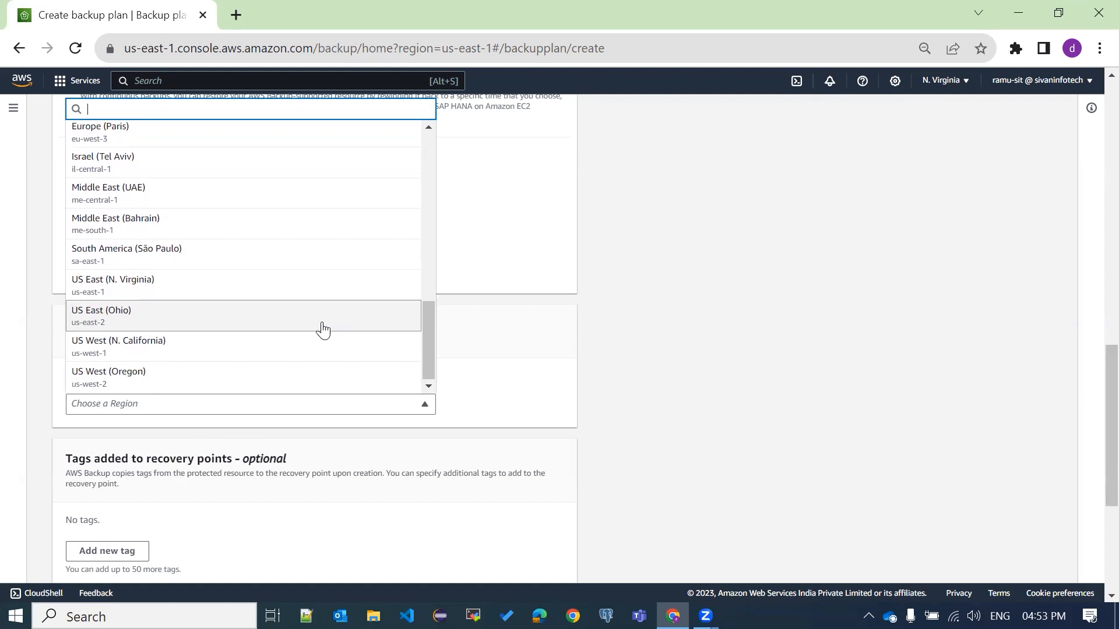
pyautogui.click(245, 295)
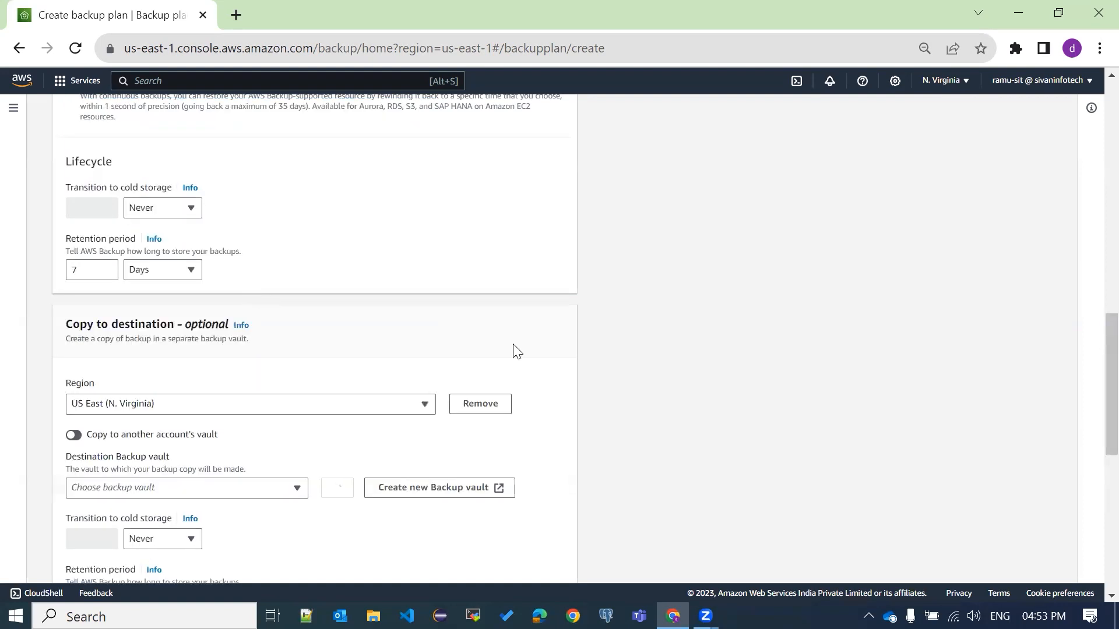
# Turn on copying to another account's vault and make the external vault ARN ready for entry
pyautogui.scroll(-3, 494, 346)
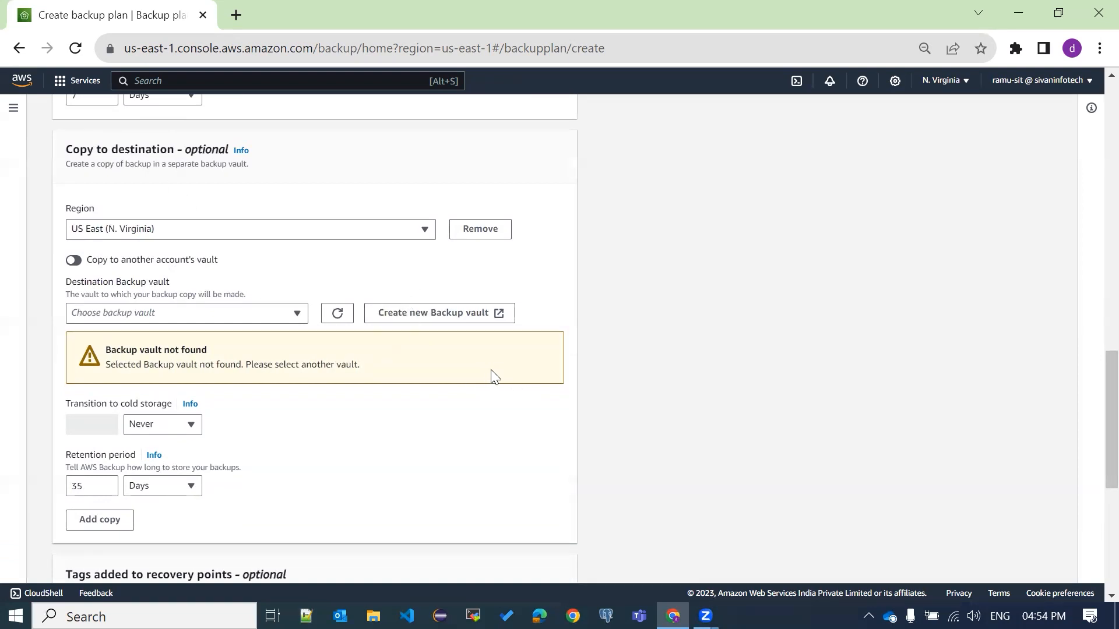
pyautogui.click(76, 261)
pyautogui.click(178, 313)
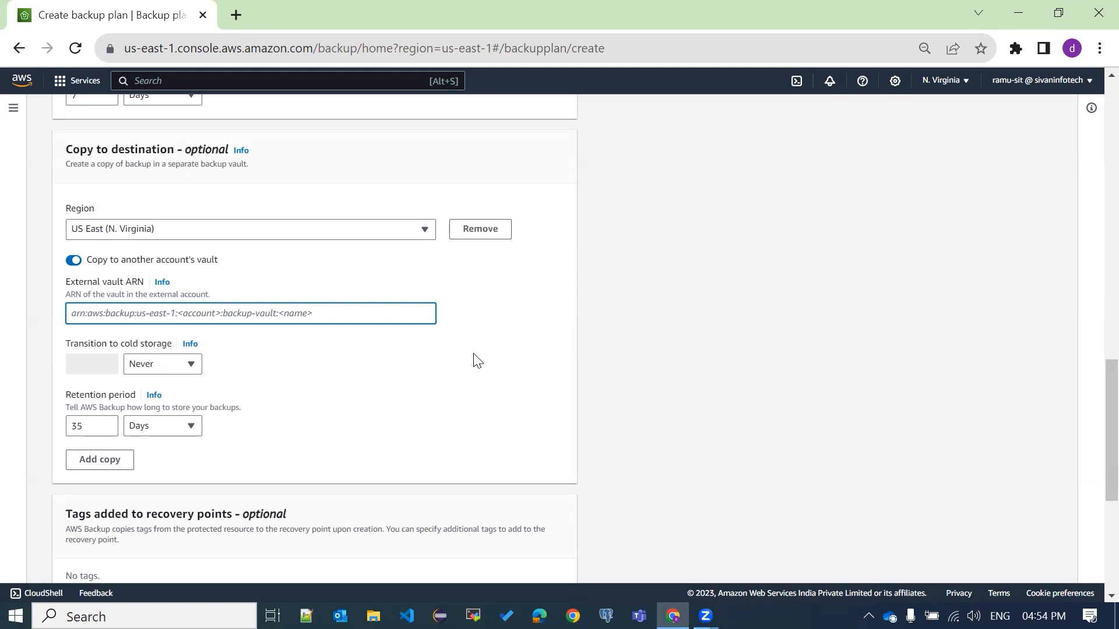
# Duplicate the browser tab, open the SIT_PROD_BKP vault's details there and highlight its vault ARN
pyautogui.rightClick(133, 19)
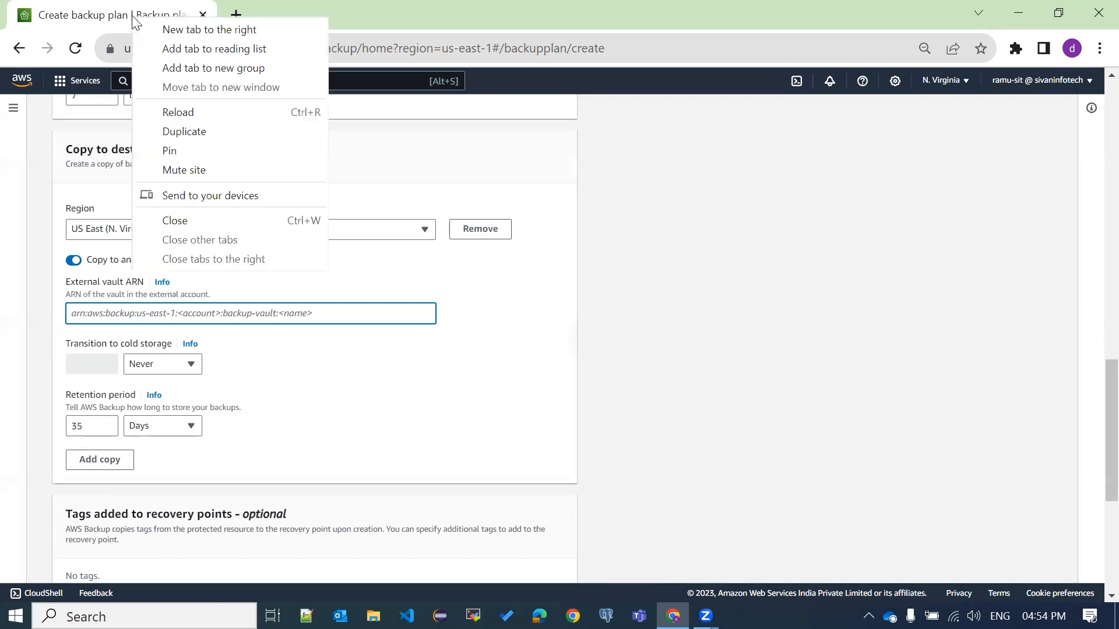
pyautogui.click(192, 129)
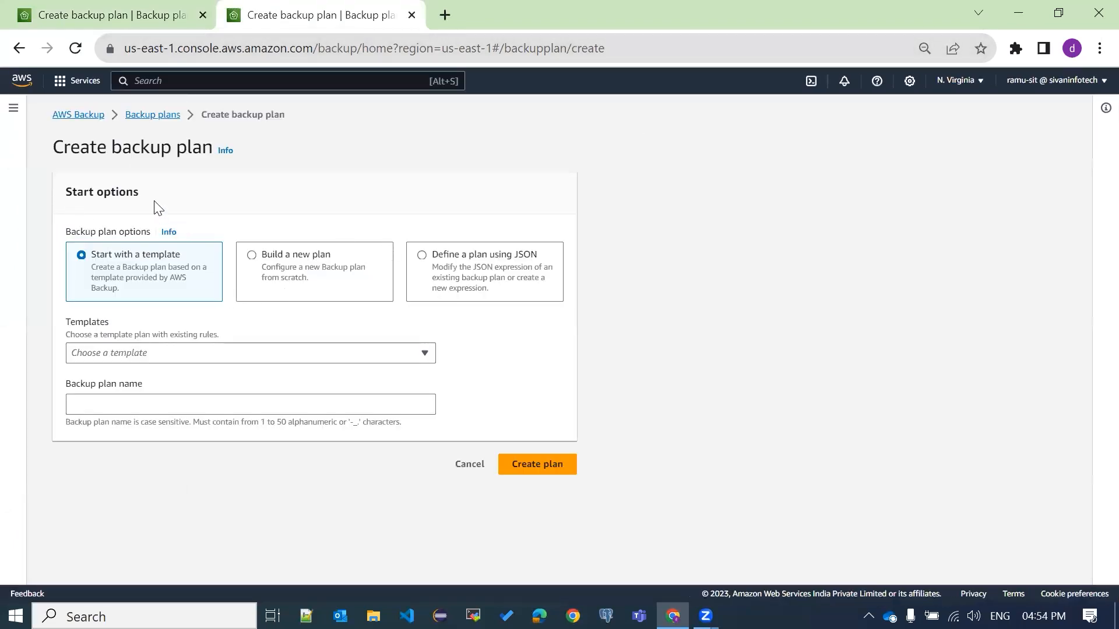
pyautogui.click(152, 120)
pyautogui.click(52, 196)
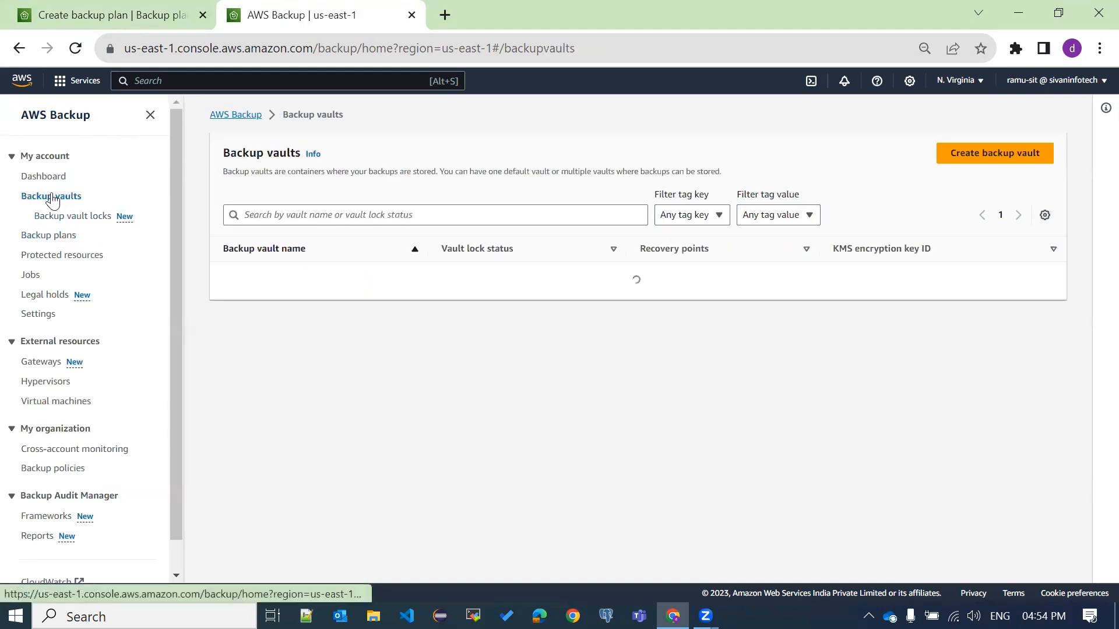
pyautogui.click(273, 302)
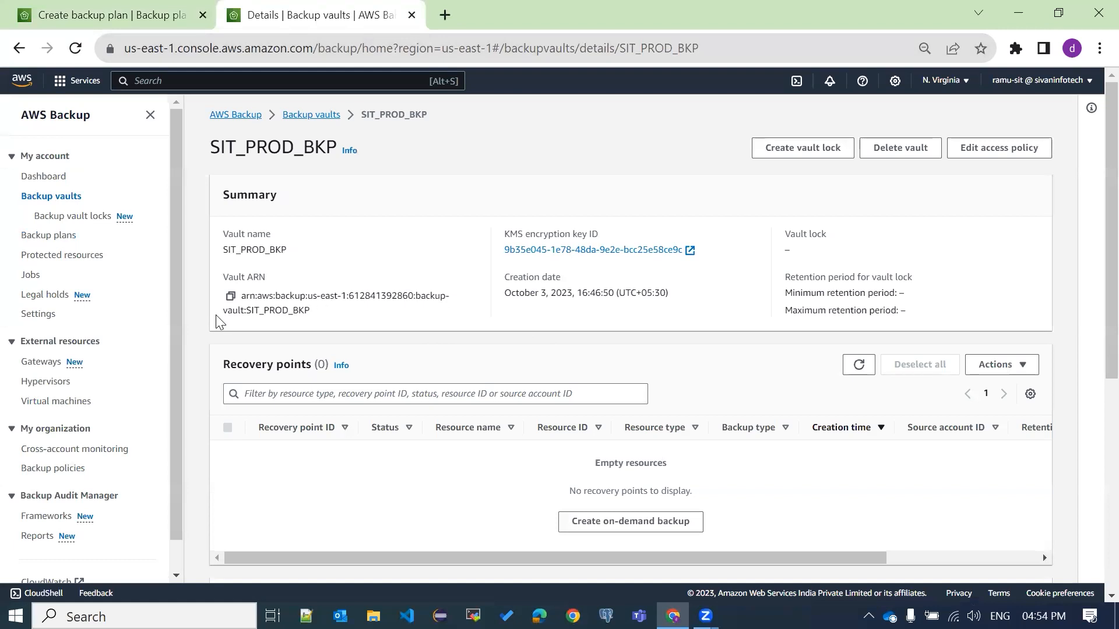
pyautogui.moveTo(241, 296); pyautogui.dragTo(336, 317)
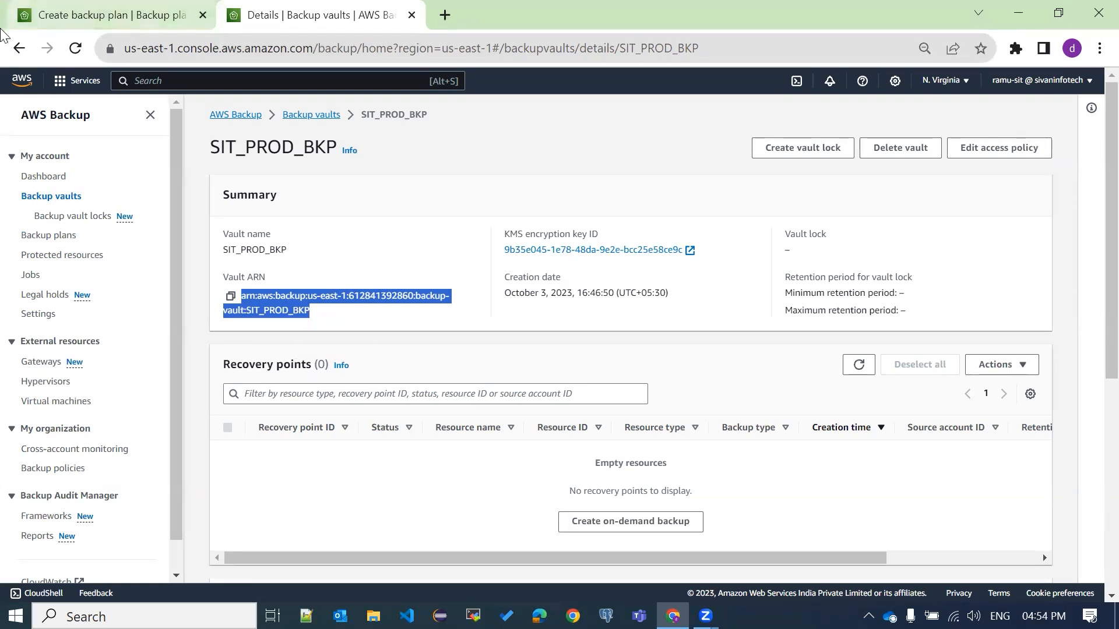
# Return to the backup plan being created and turn off copying to another account's vault
pyautogui.click(128, 10)
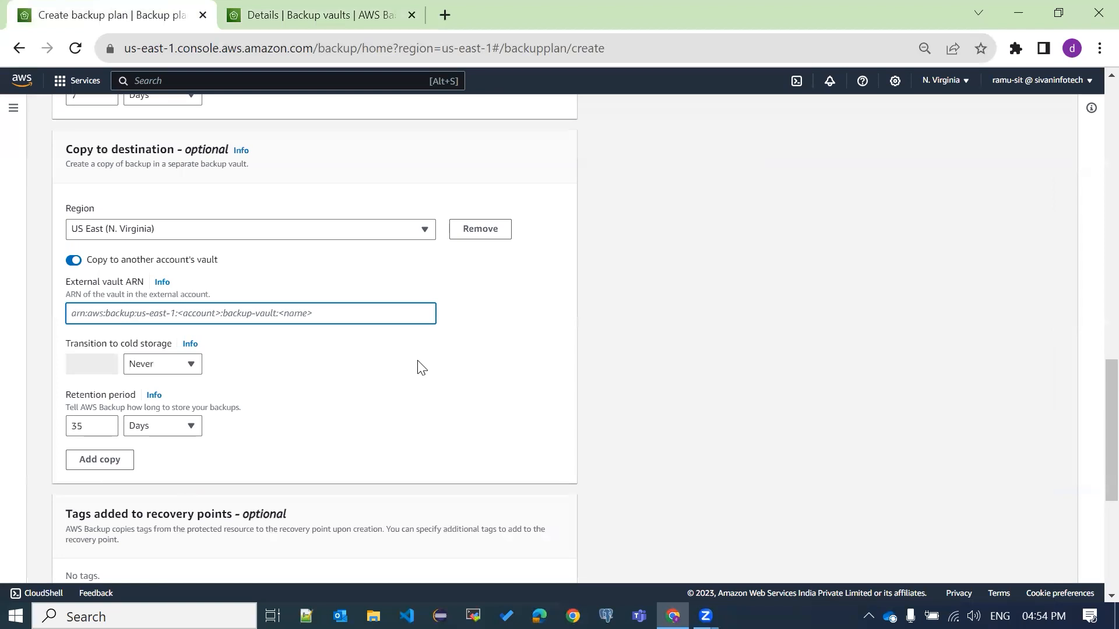
pyautogui.click(76, 261)
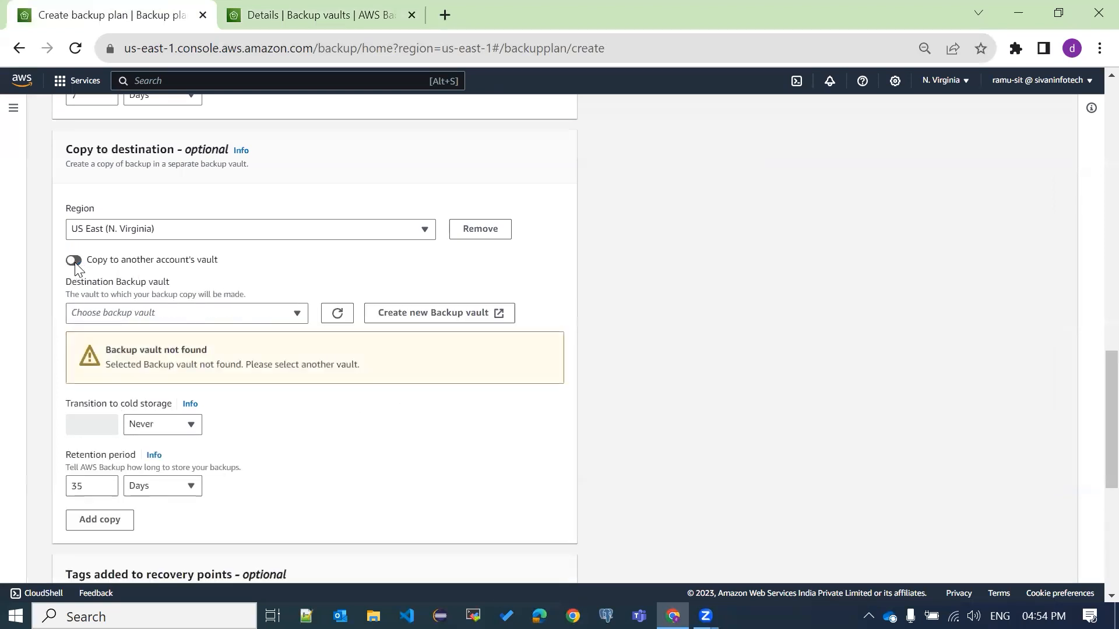
# Choose SIT_PROD_BKP as the destination vault for the backup copy and check the list of destination Regions
pyautogui.click(182, 318)
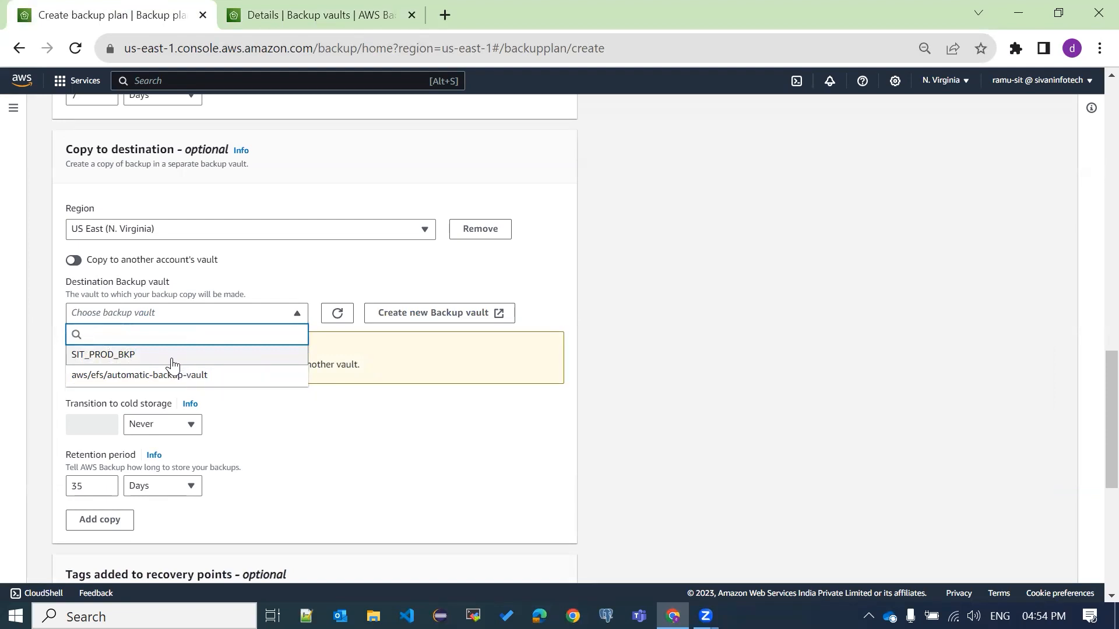
pyautogui.click(172, 357)
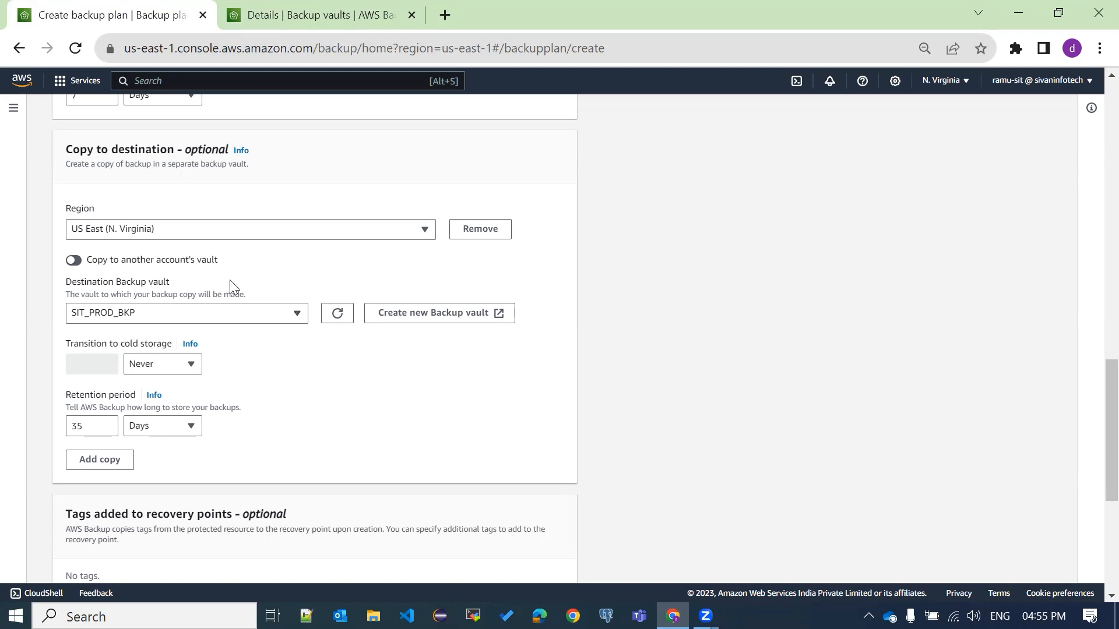
pyautogui.click(293, 237)
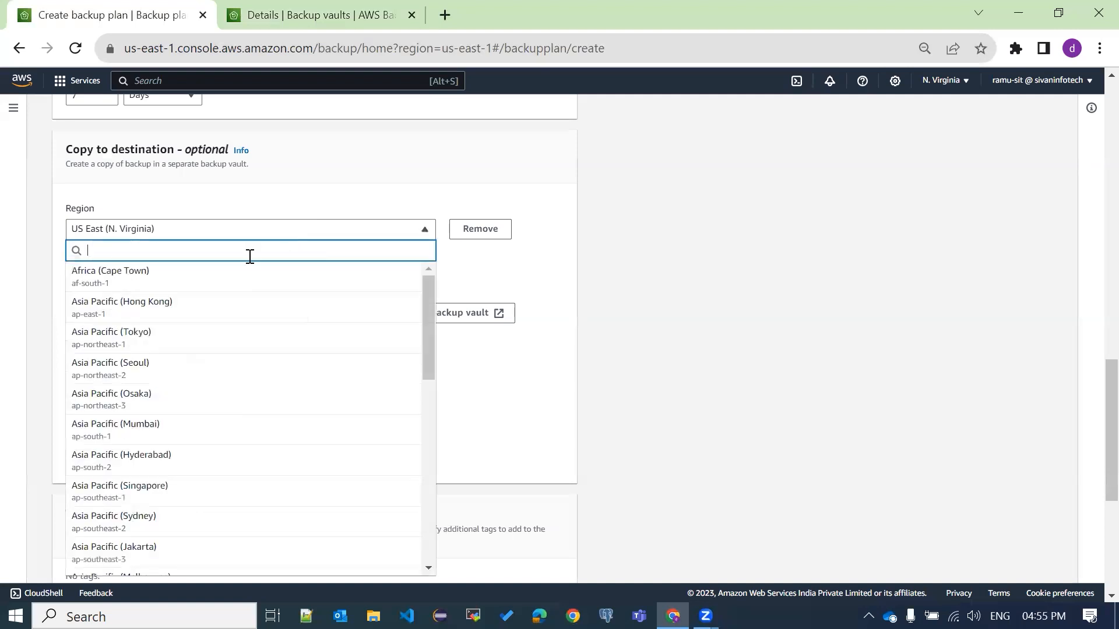
pyautogui.click(559, 394)
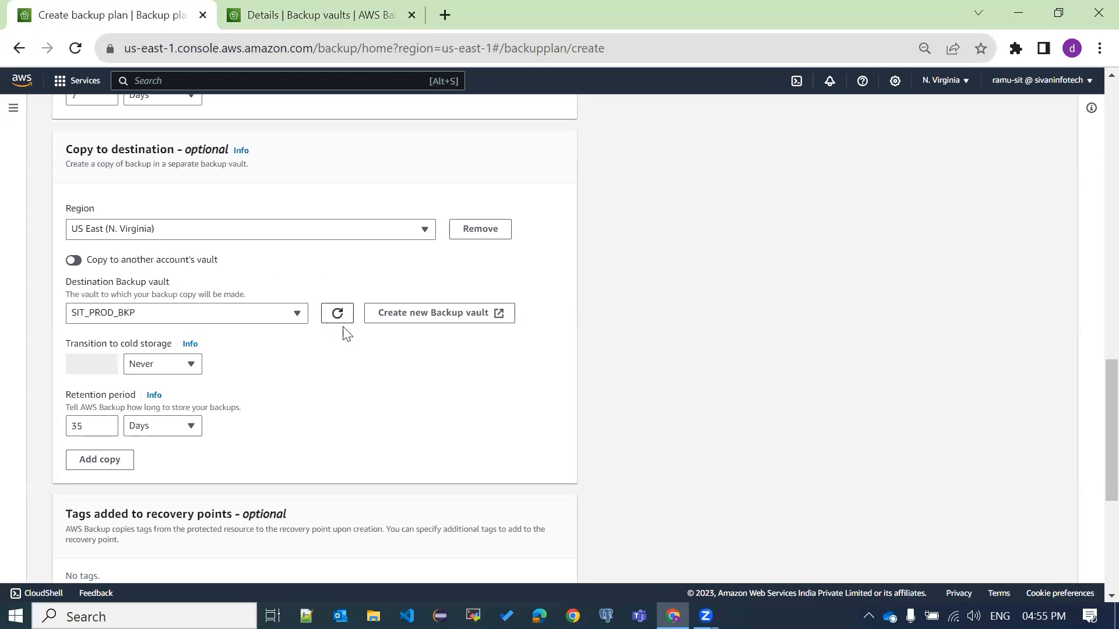
# Set the retention period of the backup copy to 7 days
pyautogui.scroll(-2, 453, 289)
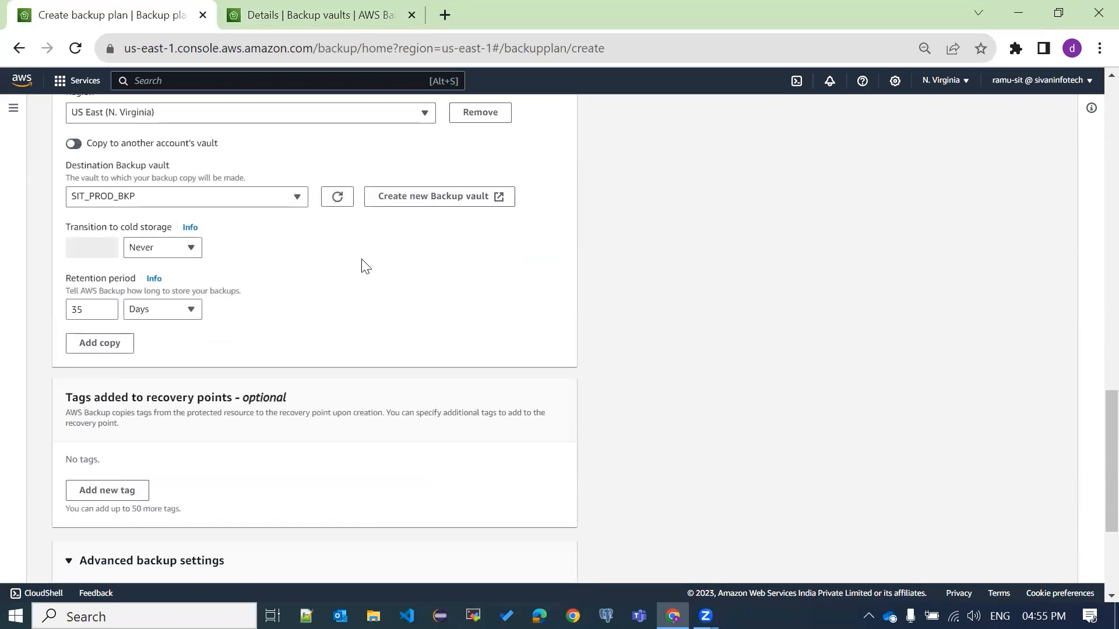
pyautogui.scroll(-1, 352, 265)
pyautogui.scroll(-1, 348, 219)
pyautogui.doubleClick(99, 193)
pyautogui.scroll(2, 282, 226)
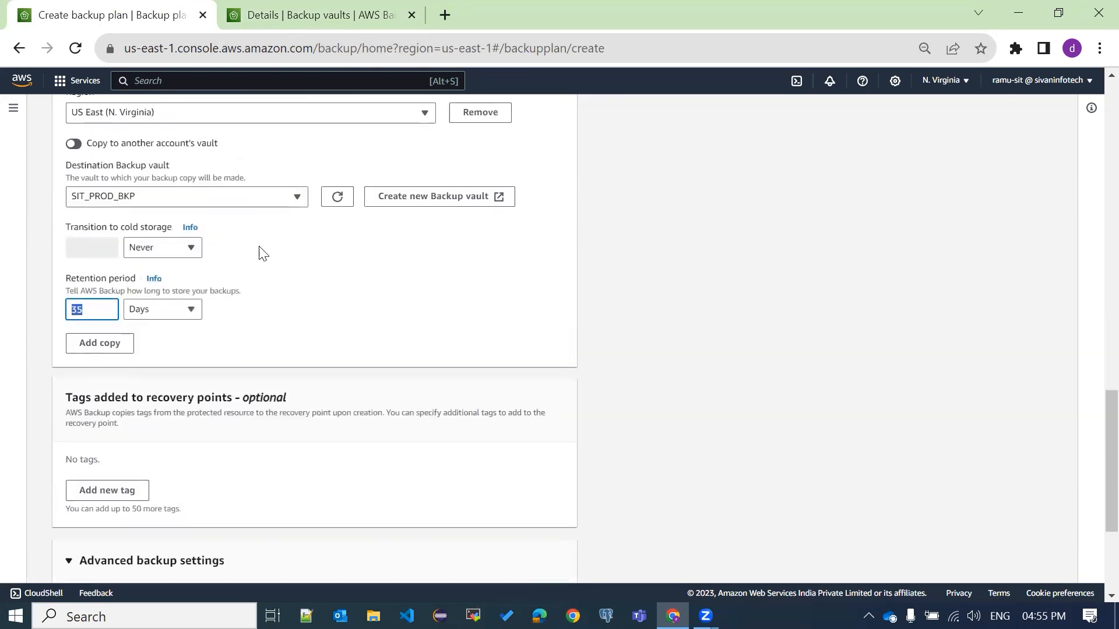
pyautogui.scroll(2, 373, 298)
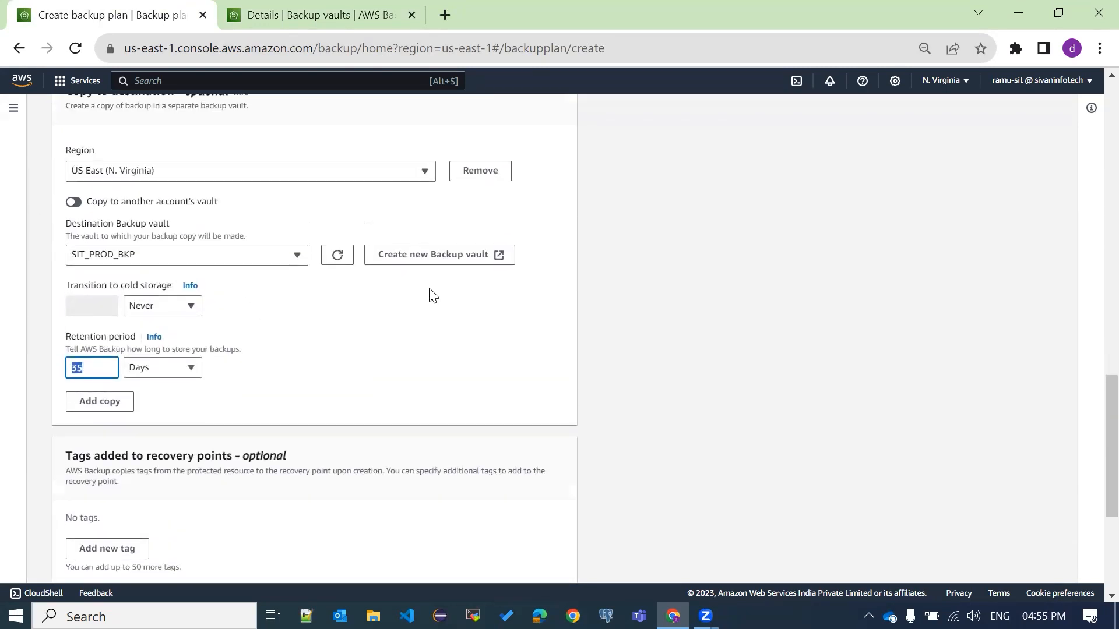
pyautogui.scroll(1, 476, 278)
pyautogui.scroll(-1, 437, 285)
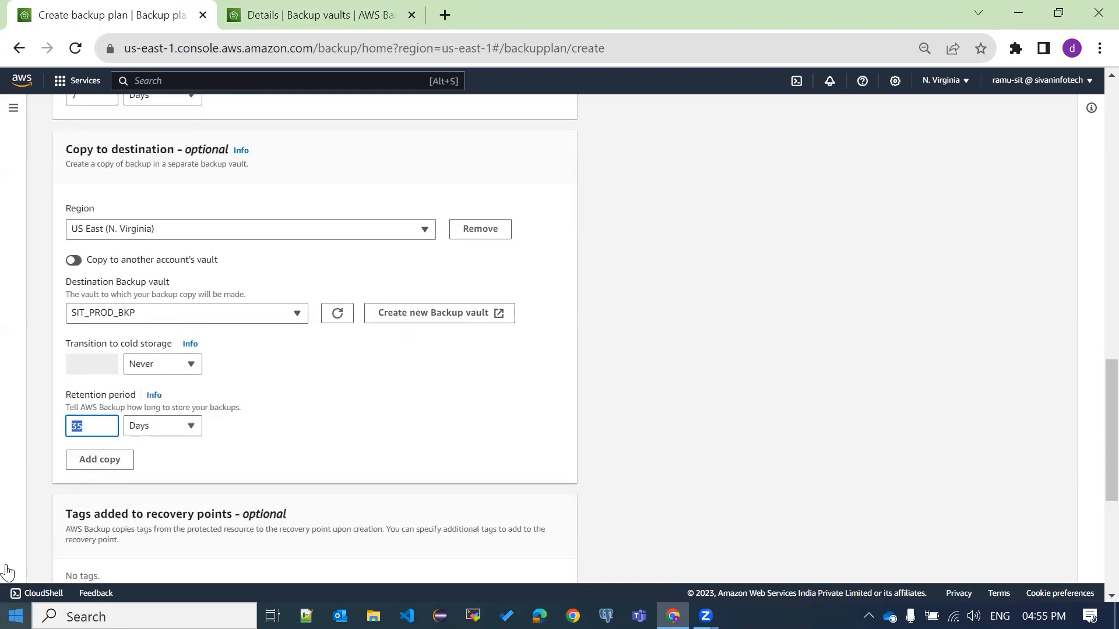
pyautogui.write('7')
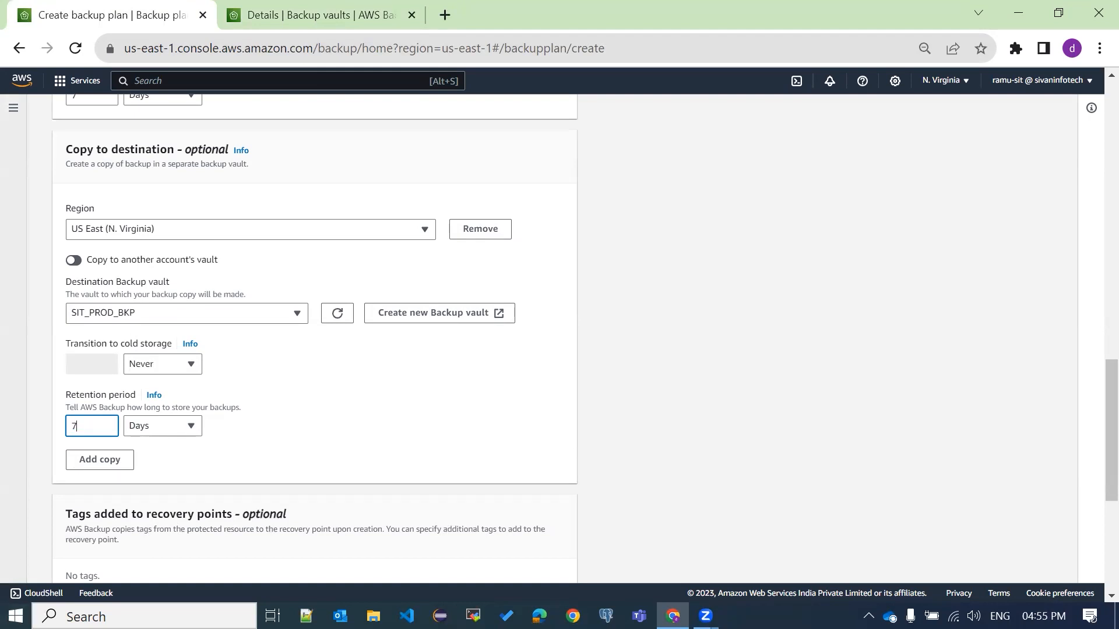
pyautogui.click(889, 382)
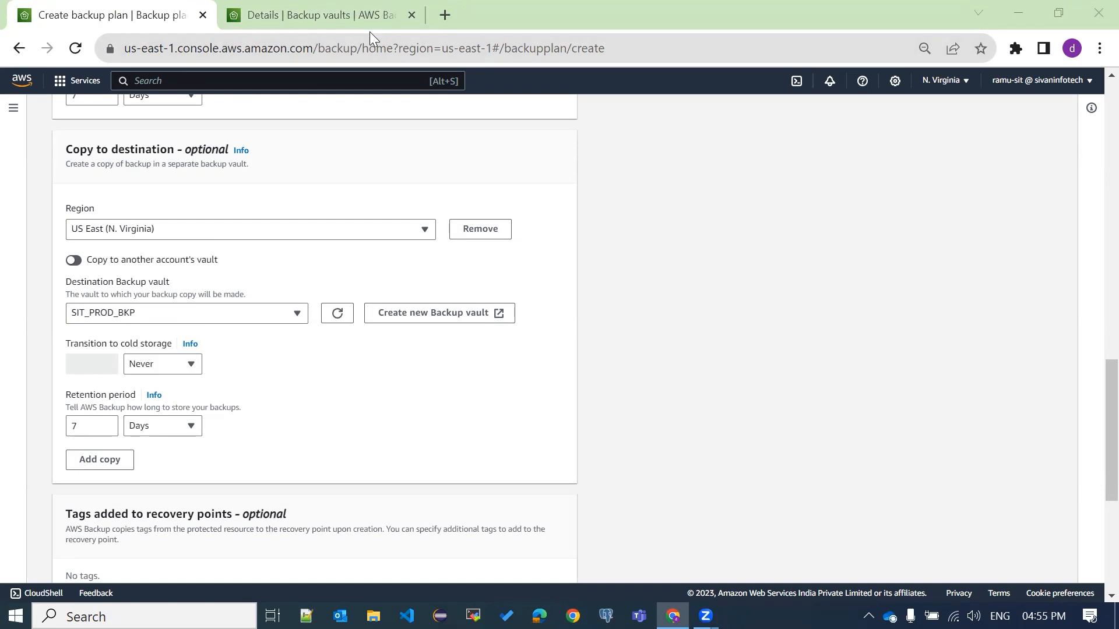
# Review the backup window and lifecycle settings and remove the US East (N. Virginia) copy destination from the backup rule
pyautogui.click(304, 392)
pyautogui.scroll(3, 521, 418)
pyautogui.scroll(7, 524, 416)
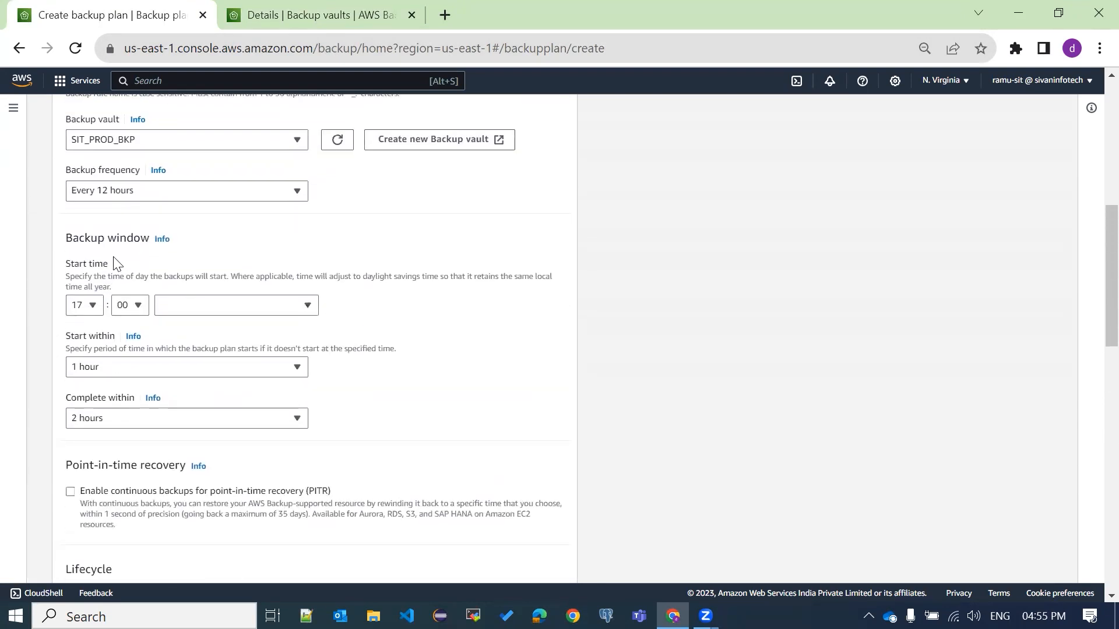
pyautogui.scroll(-2, 371, 474)
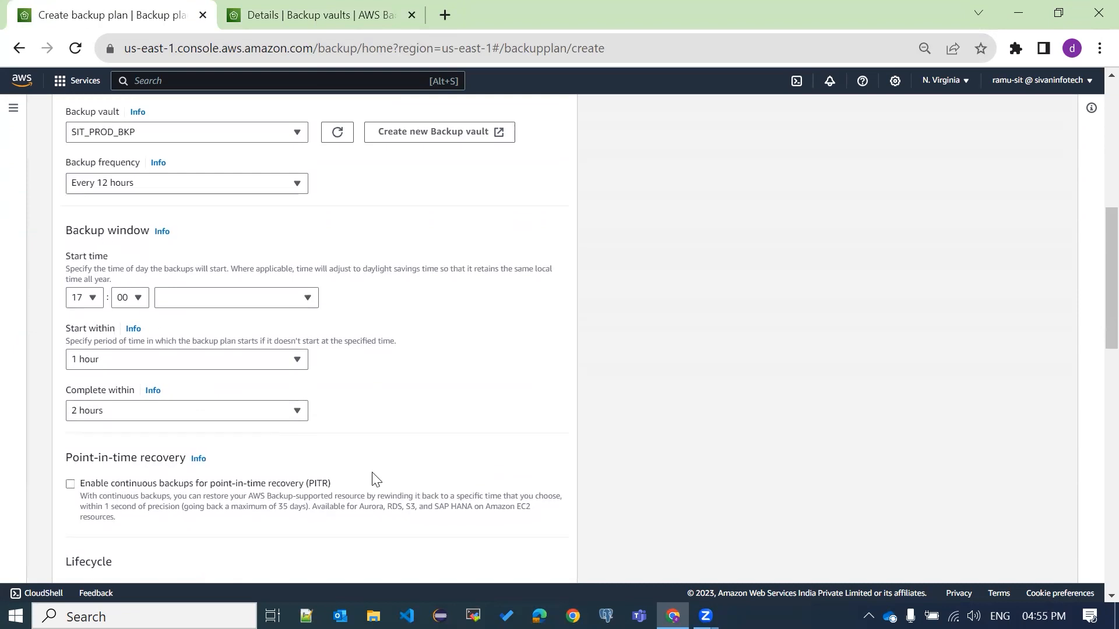
pyautogui.scroll(-1, 337, 344)
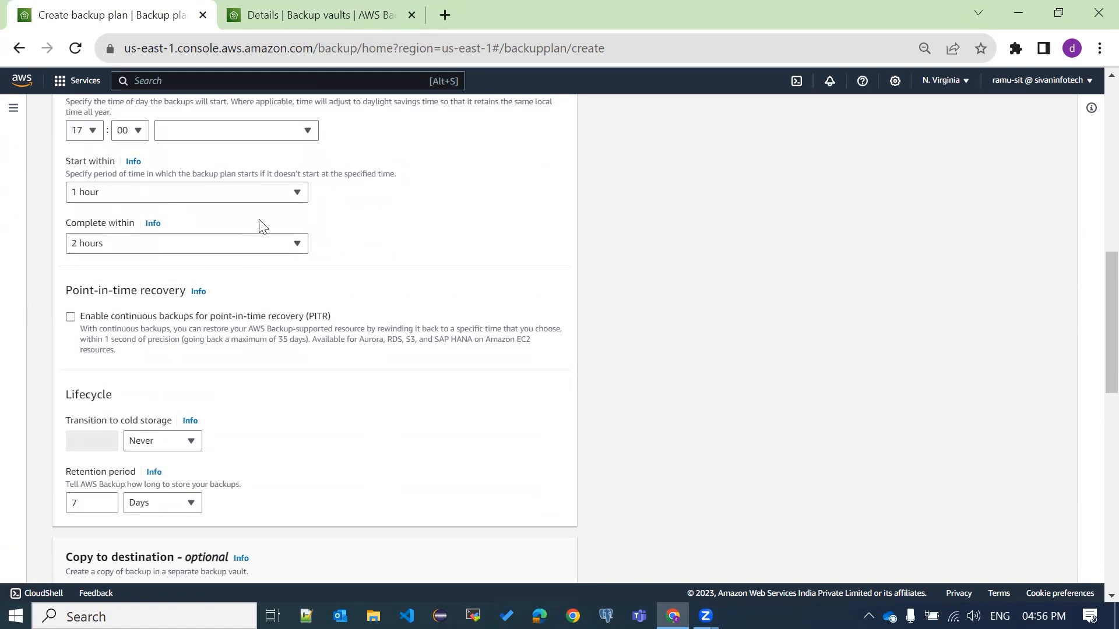
pyautogui.scroll(-4, 365, 230)
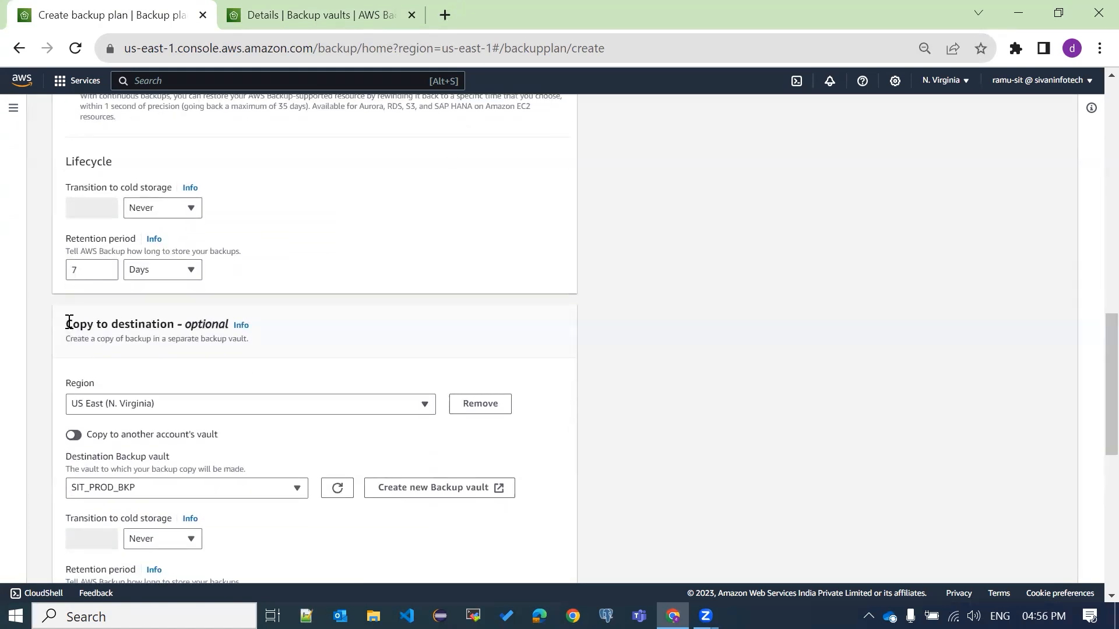
pyautogui.moveTo(113, 336); pyautogui.dragTo(184, 330)
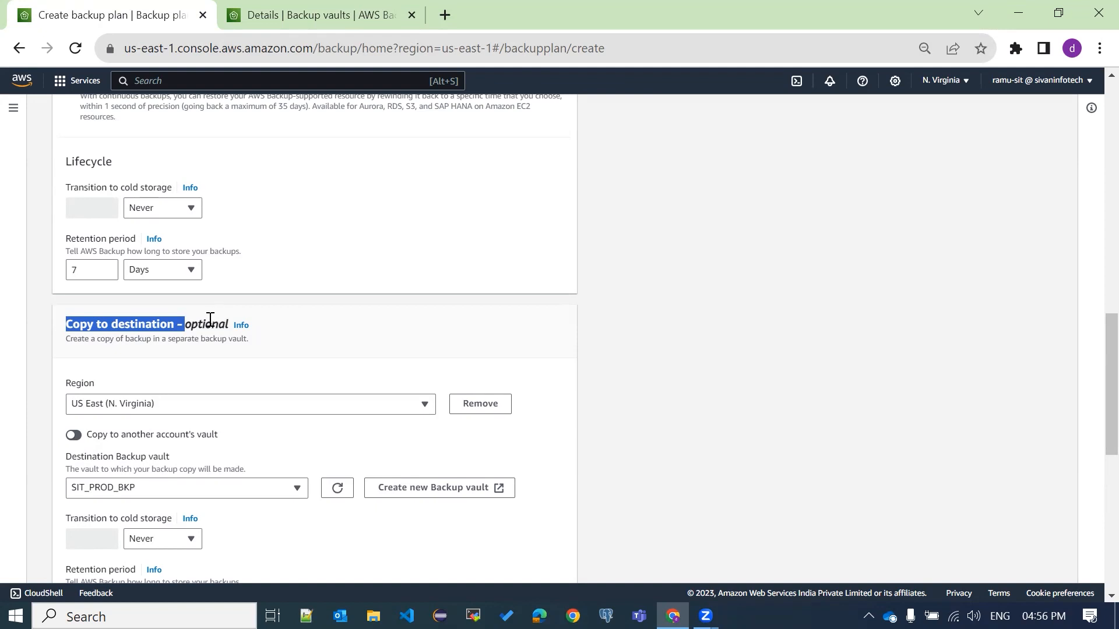
pyautogui.click(480, 405)
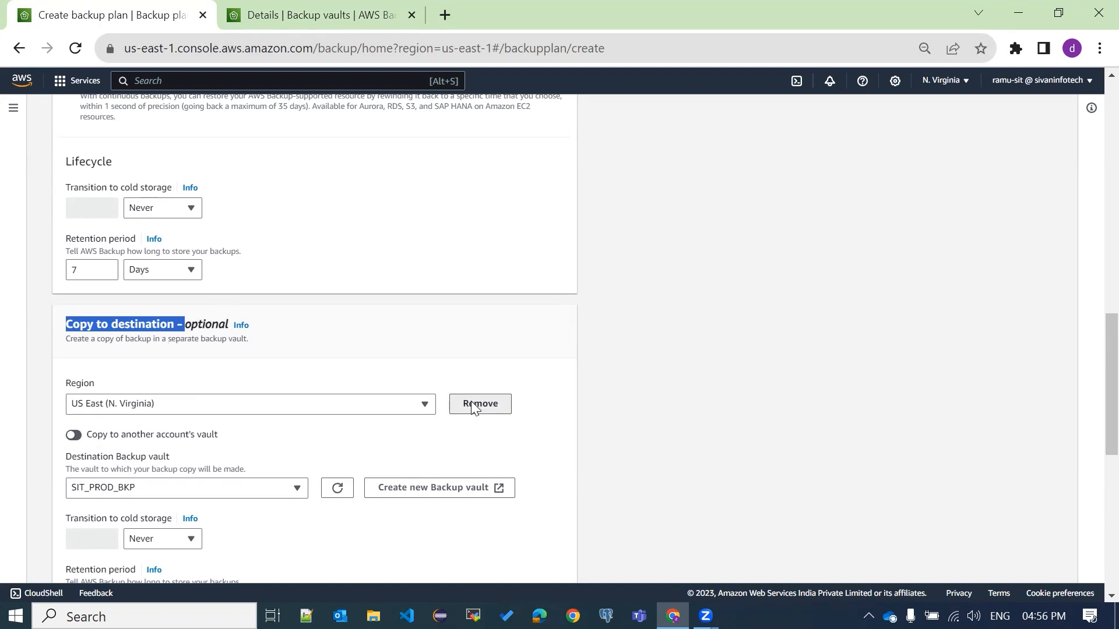
pyautogui.doubleClick(206, 325)
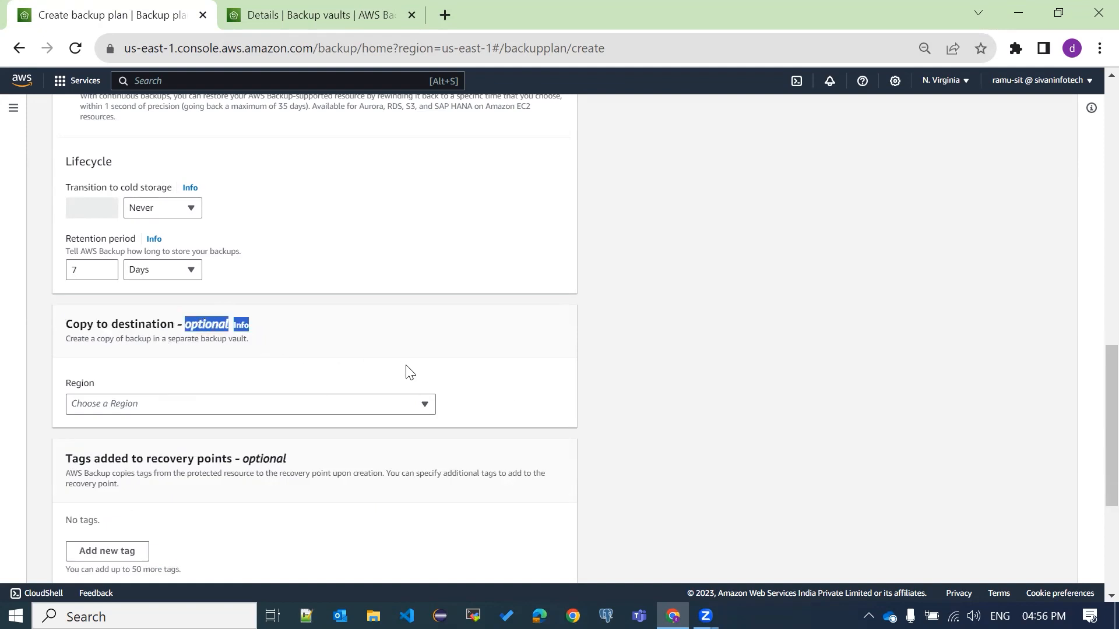
pyautogui.click(428, 378)
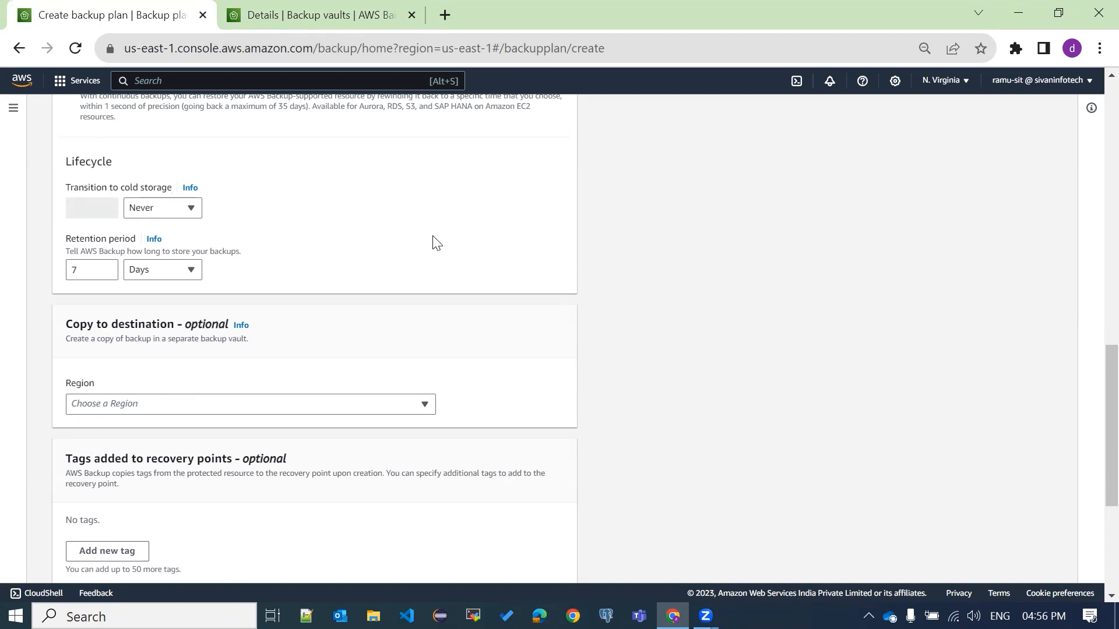
# Check the advanced backup settings, leaving Windows VSS off, and create the backup plan
pyautogui.scroll(-5, 455, 239)
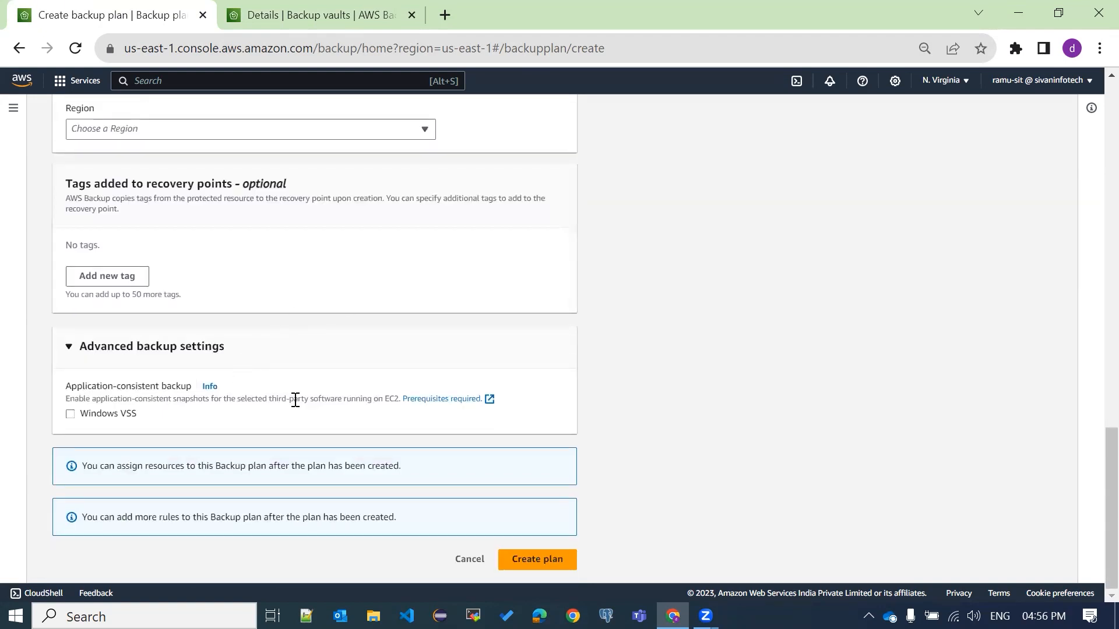
pyautogui.click(75, 346)
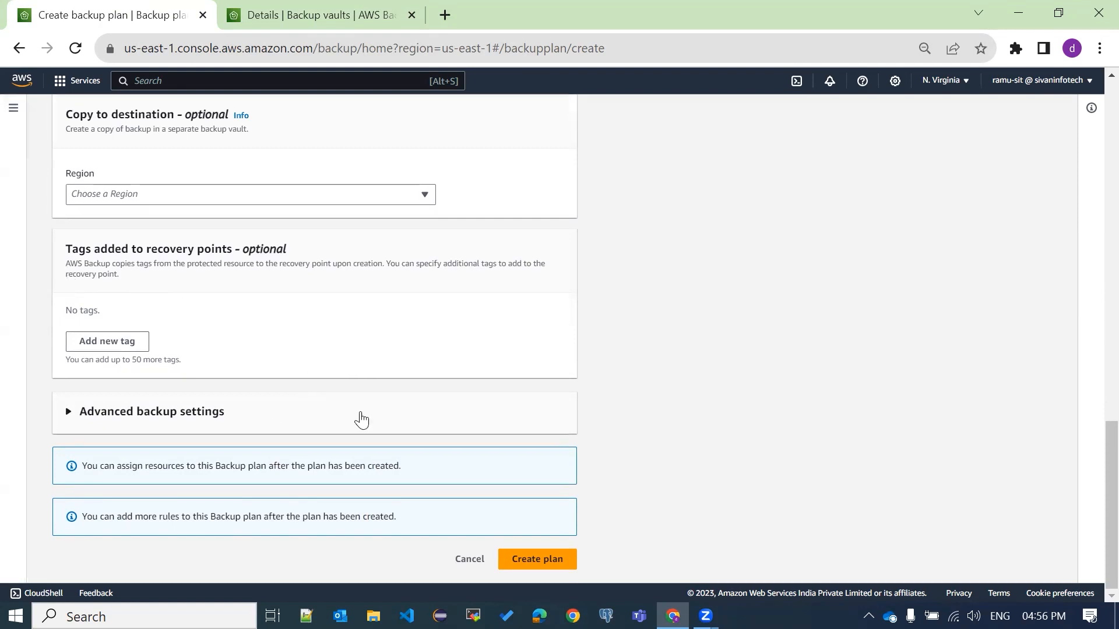
pyautogui.click(82, 412)
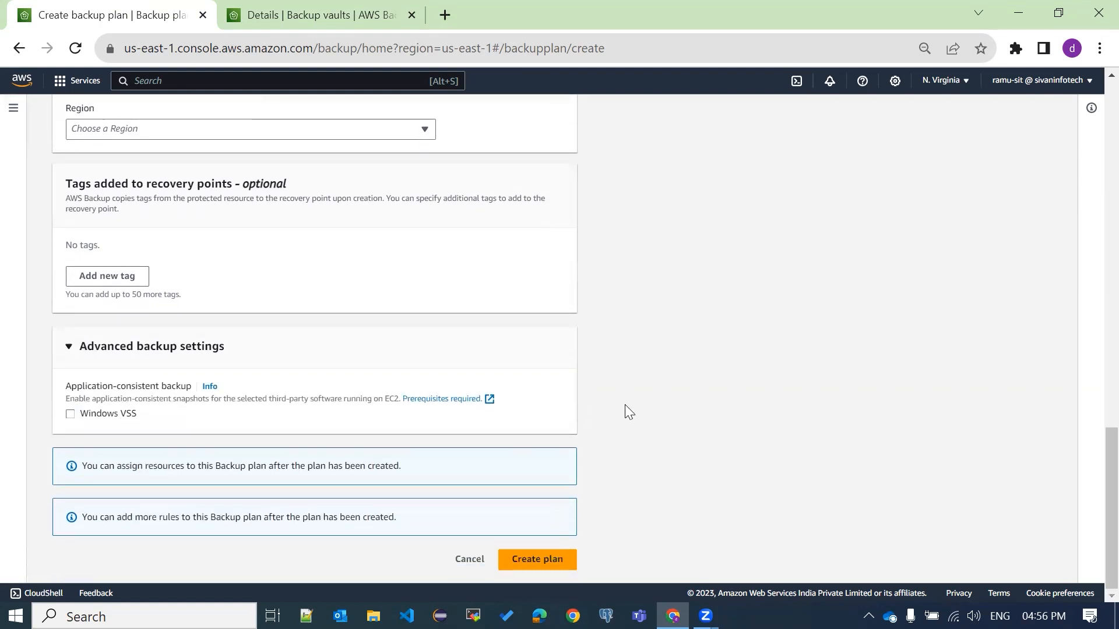
pyautogui.click(535, 561)
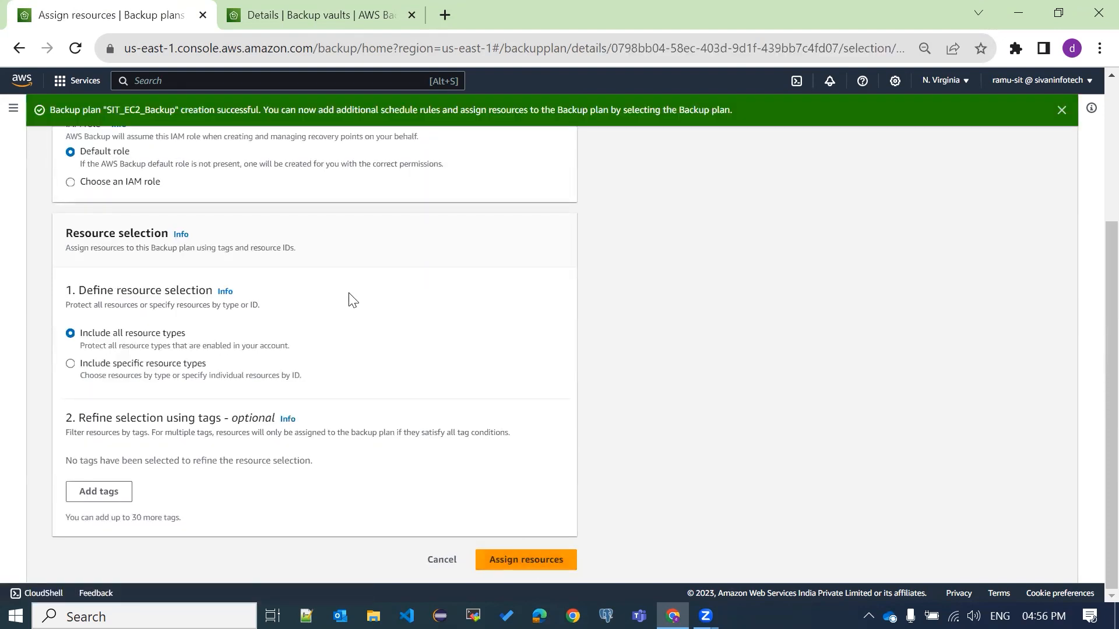
# Name the resource assignment SIT-PROD
pyautogui.scroll(3, 344, 295)
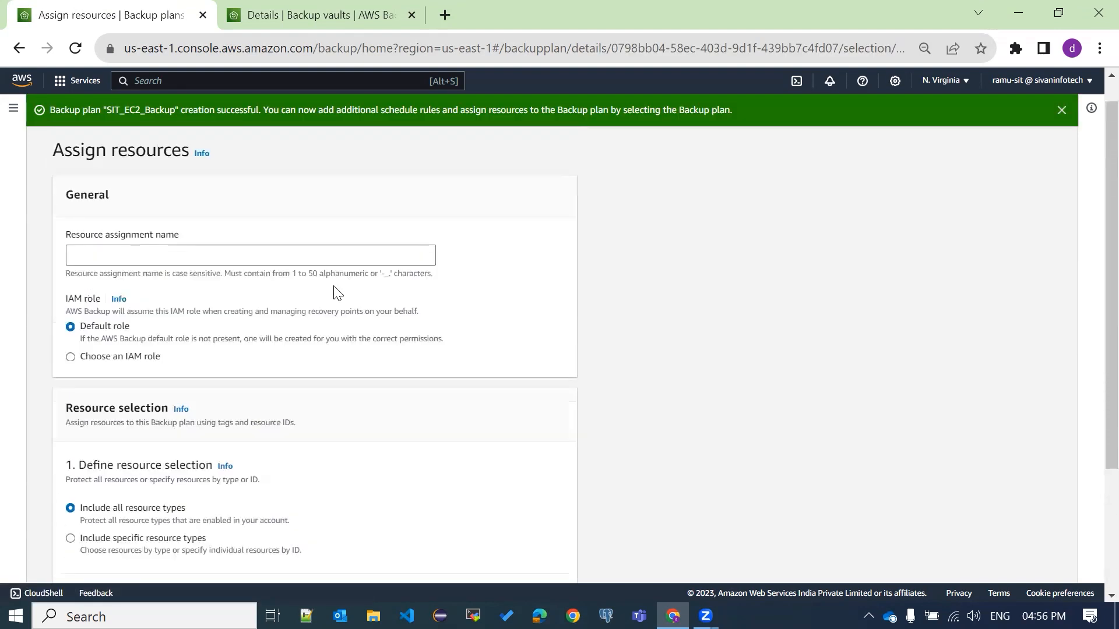
pyautogui.click(183, 258)
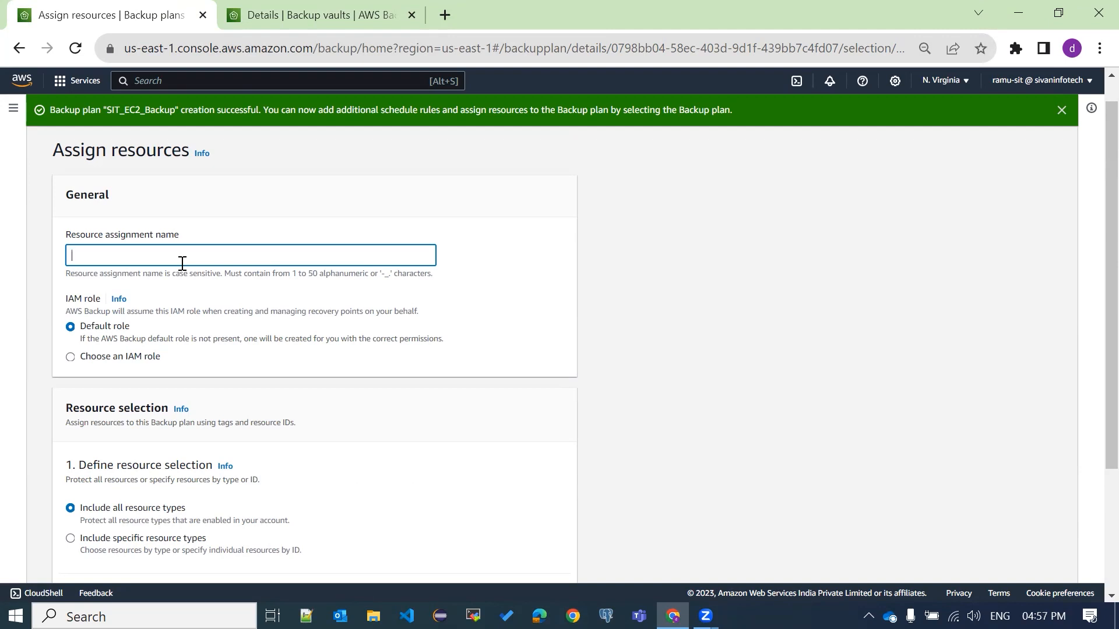
pyautogui.write('SIT-PROD')
pyautogui.click(263, 366)
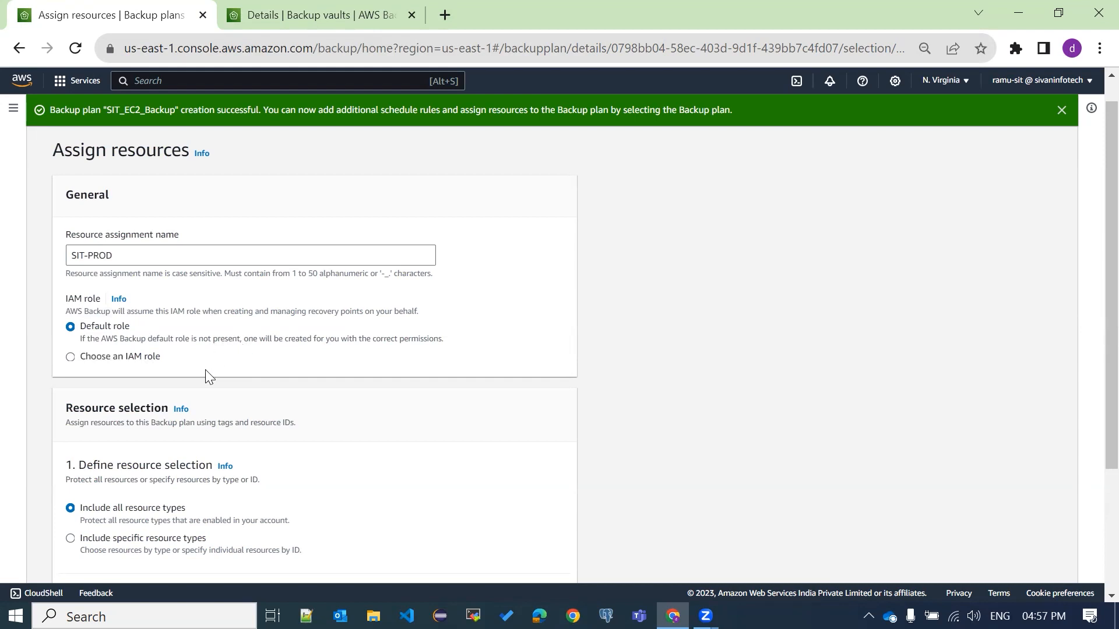
pyautogui.click(69, 359)
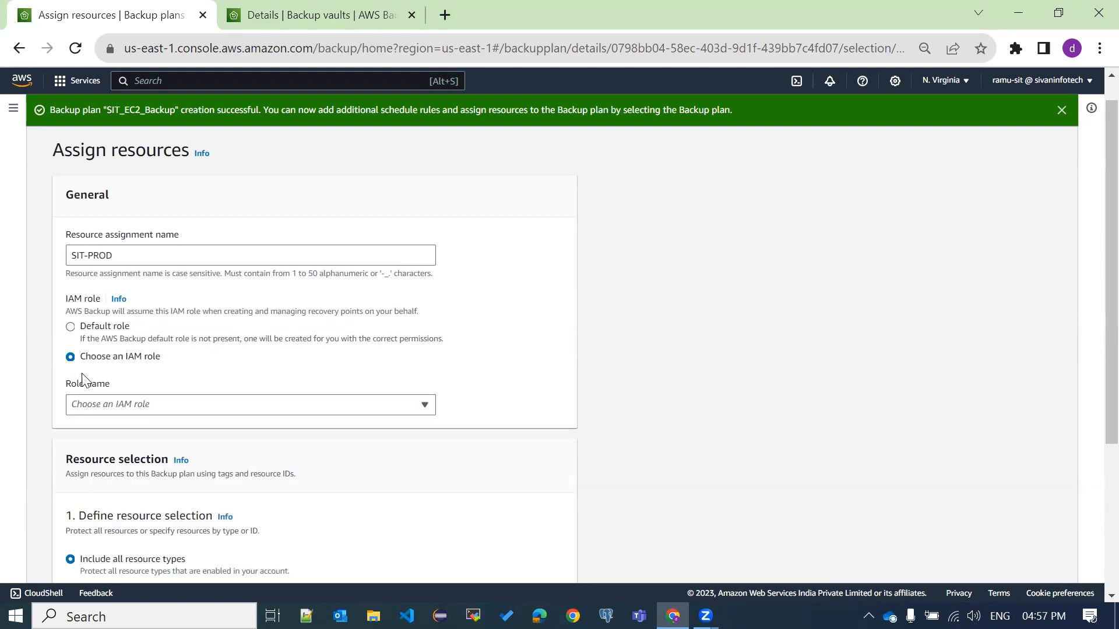
pyautogui.click(151, 410)
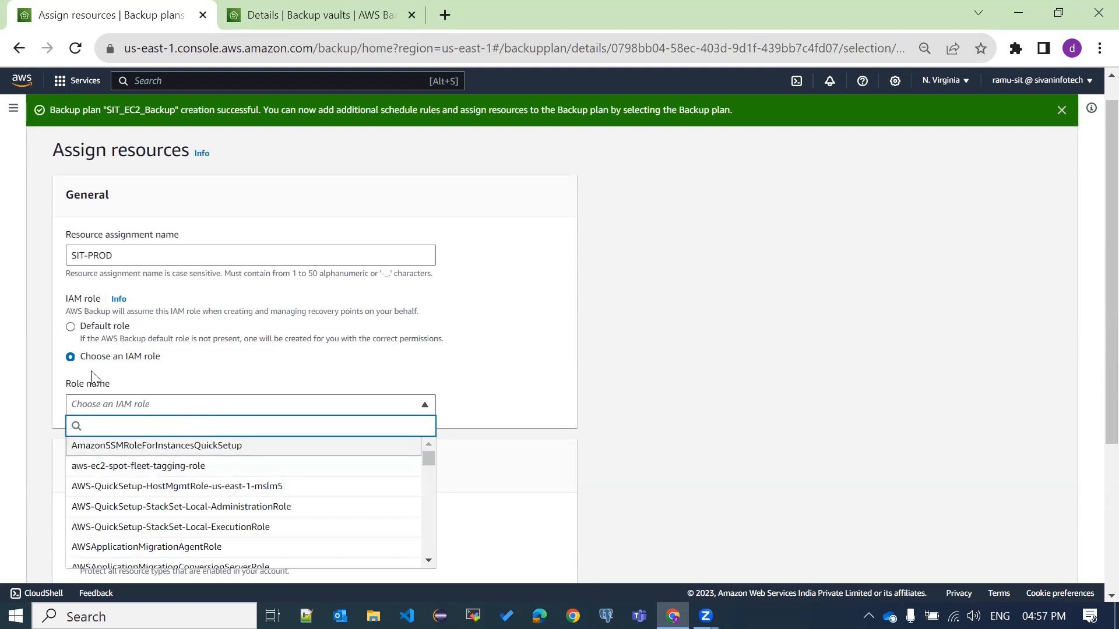
pyautogui.click(81, 336)
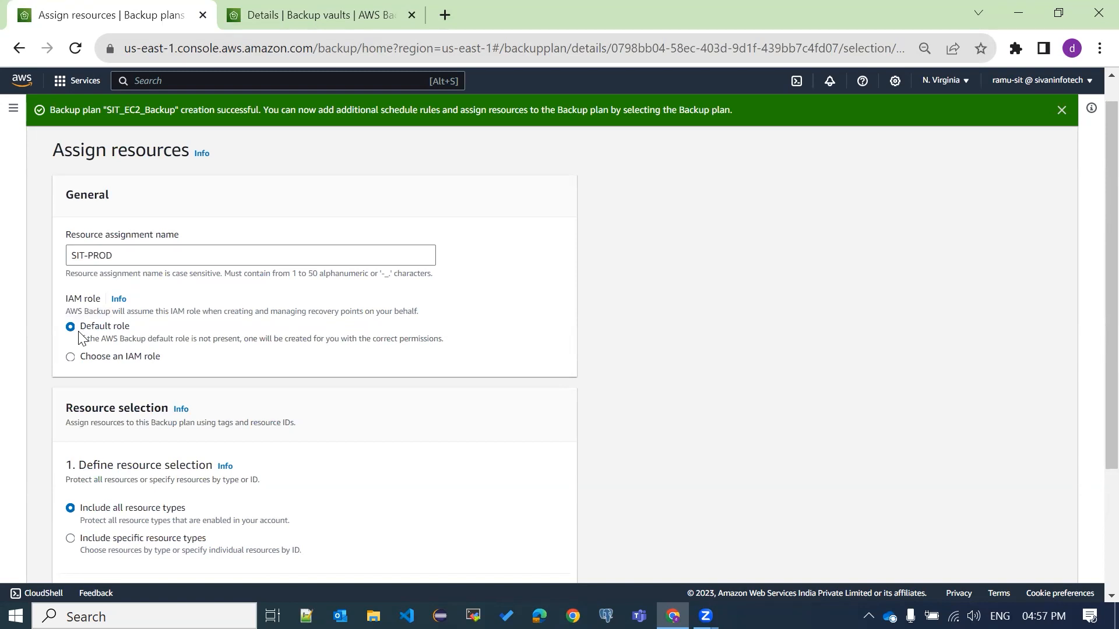
# Switch the resource selection from all resource types to including specific resource types, keeping the default IAM role
pyautogui.scroll(-3, 263, 357)
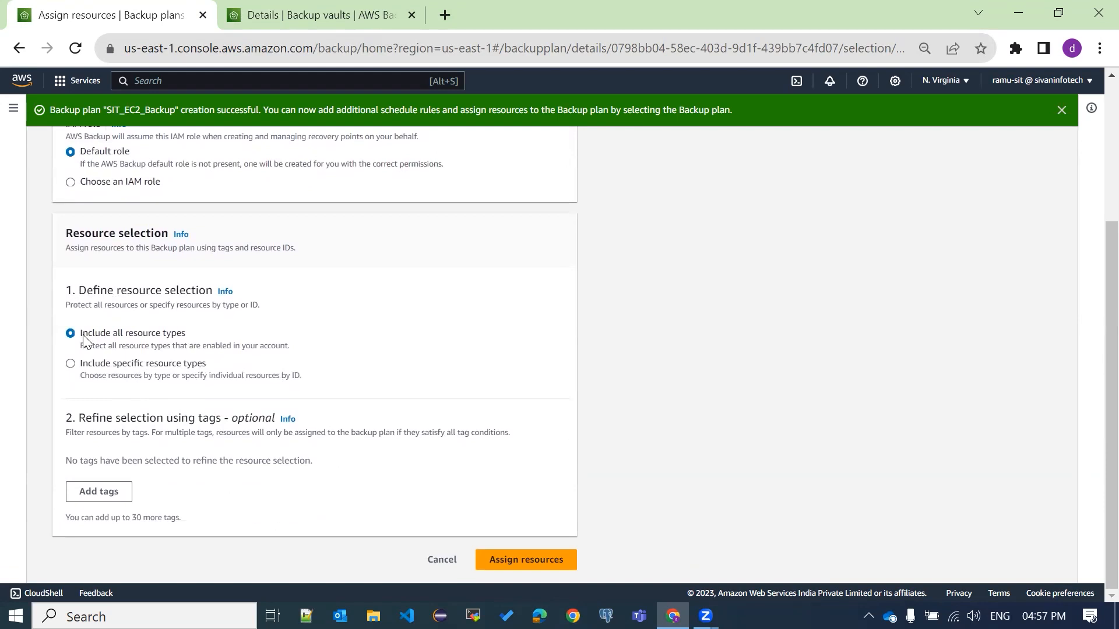
pyautogui.moveTo(77, 336); pyautogui.dragTo(195, 332)
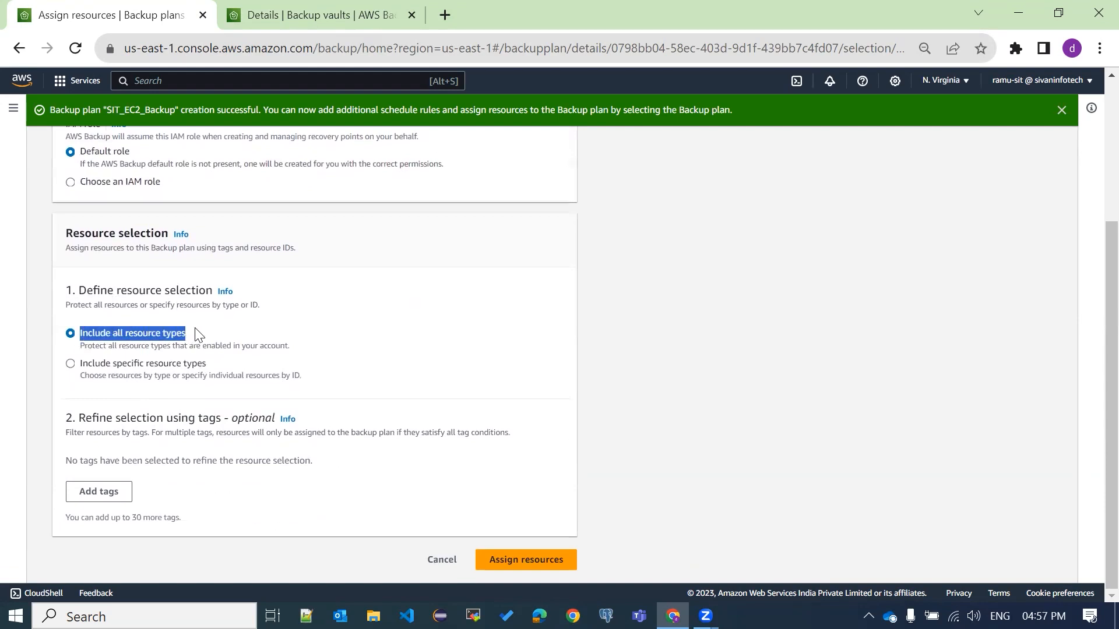
pyautogui.click(255, 341)
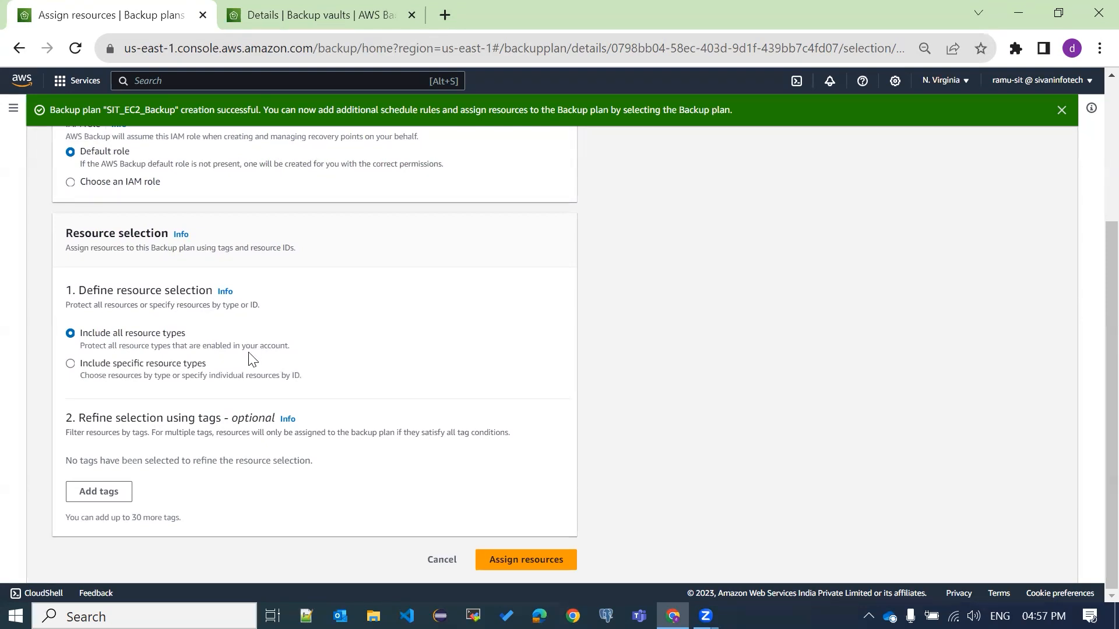
pyautogui.click(74, 368)
# Review the available resource types and select EC2 as the specific type to protect
pyautogui.scroll(-3, 395, 317)
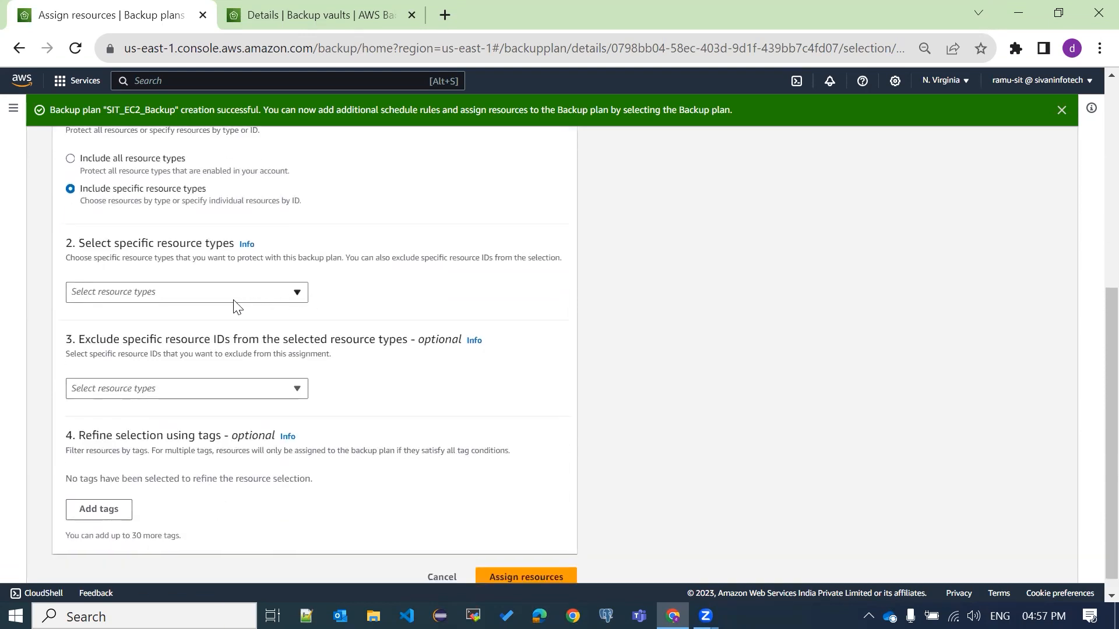
pyautogui.click(256, 298)
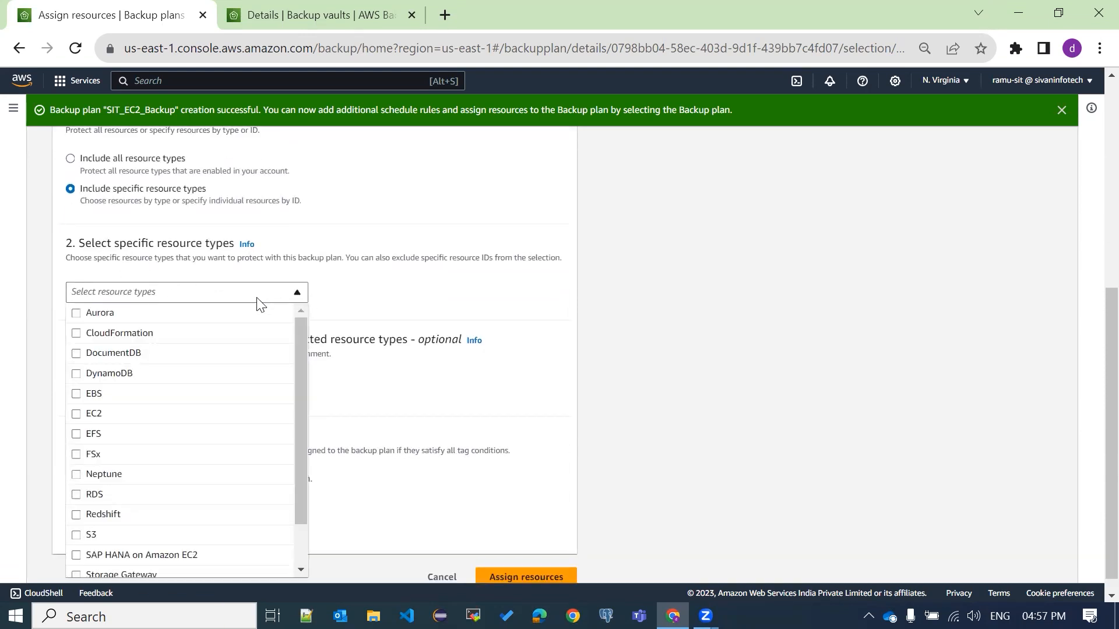
pyautogui.scroll(-1, 477, 284)
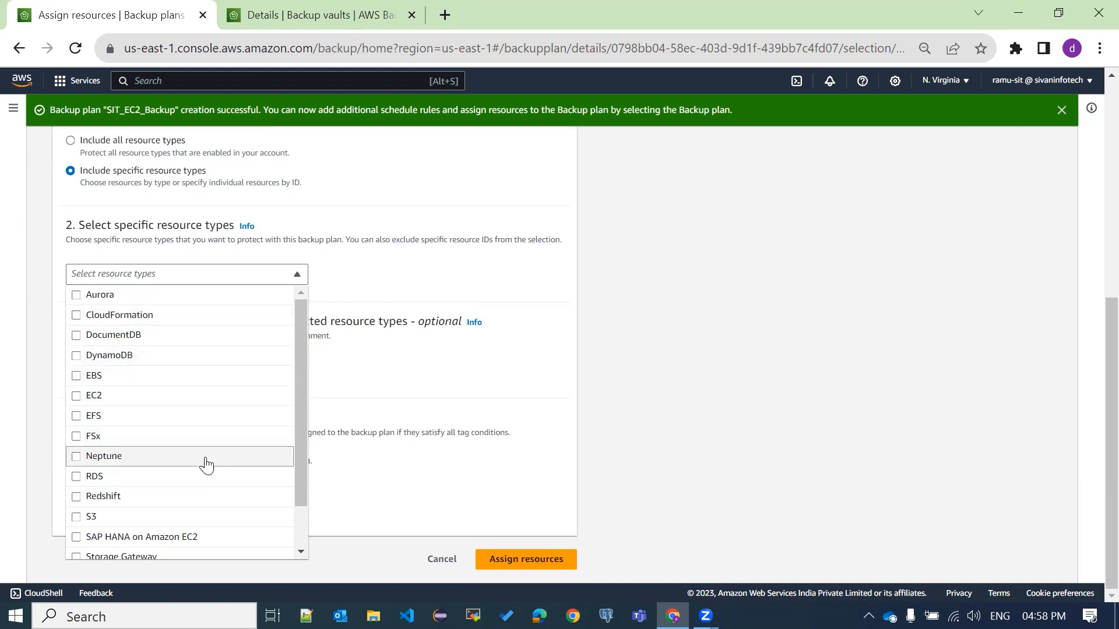
pyautogui.scroll(-1, 205, 463)
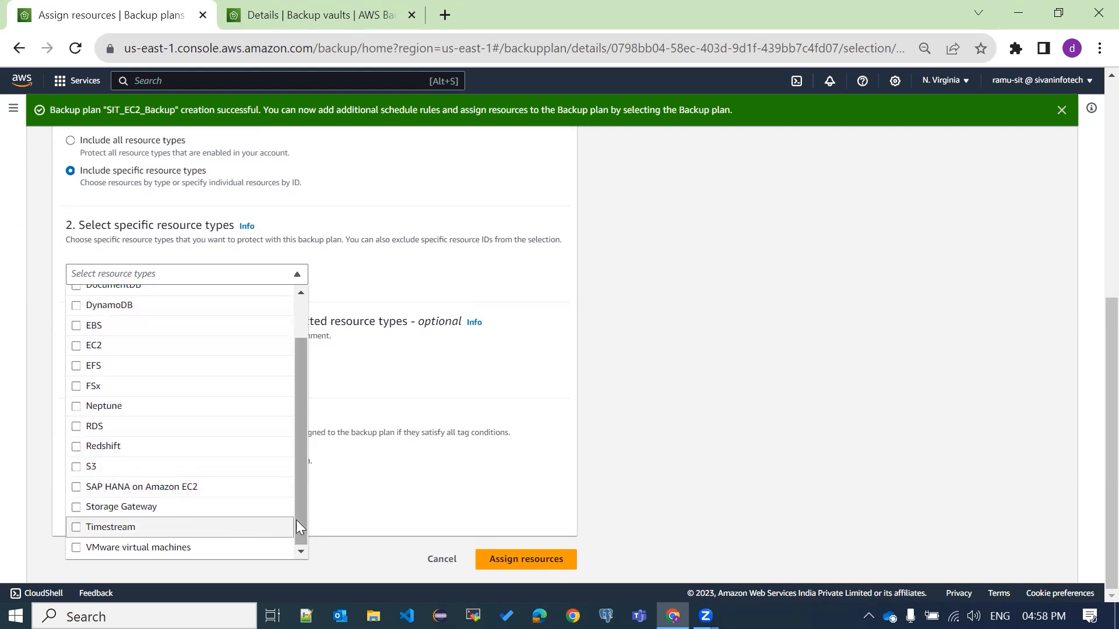
pyautogui.scroll(2, 274, 560)
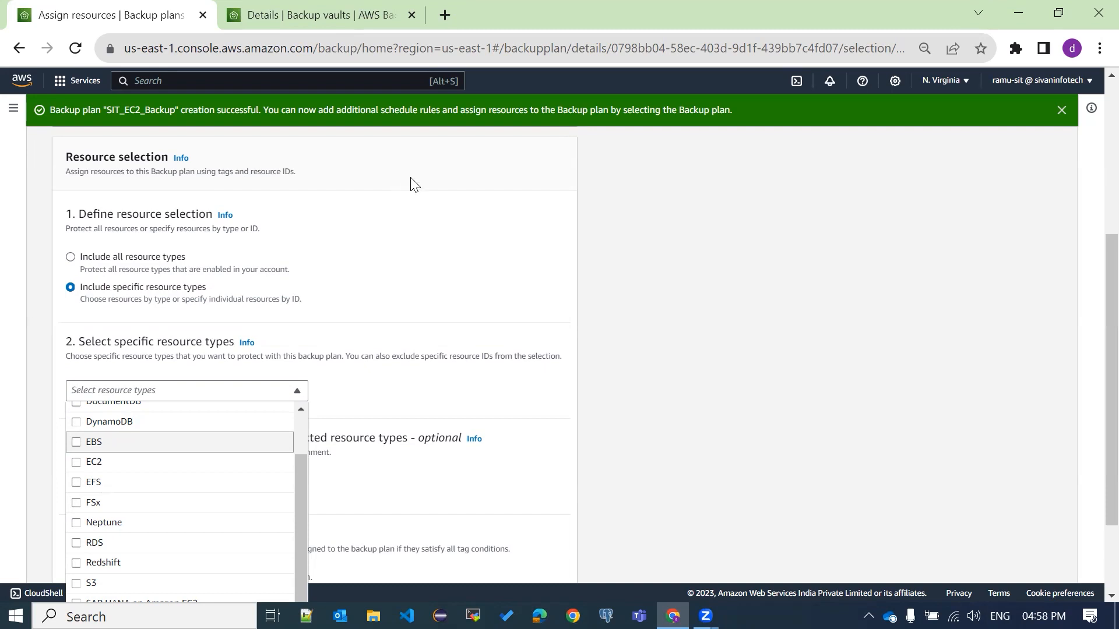
pyautogui.scroll(-1, 422, 180)
pyautogui.scroll(-1, 423, 183)
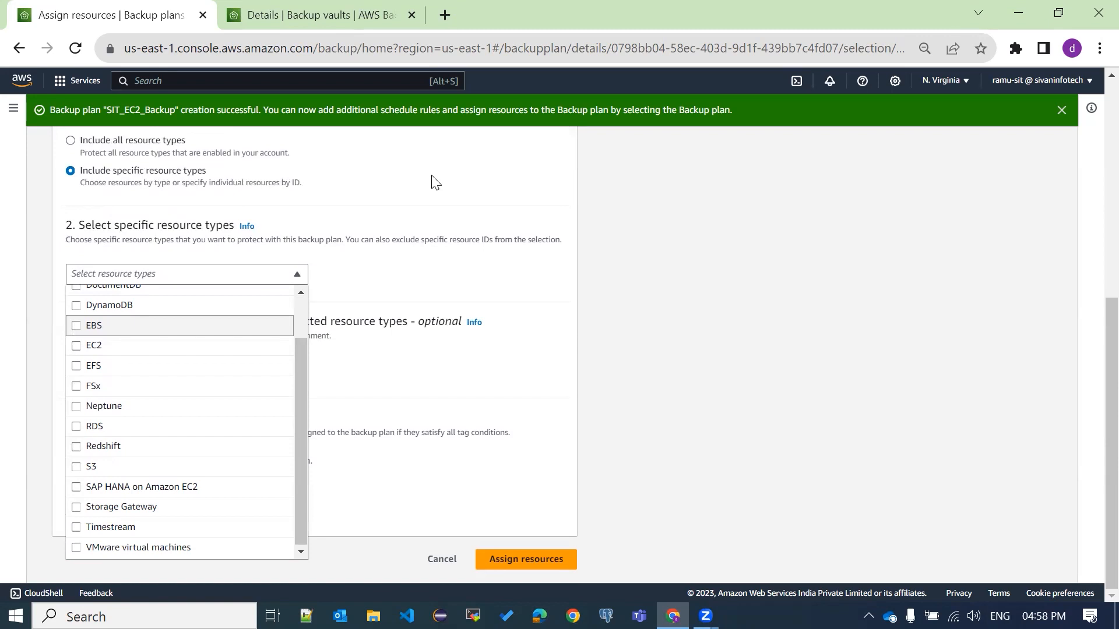
pyautogui.click(76, 345)
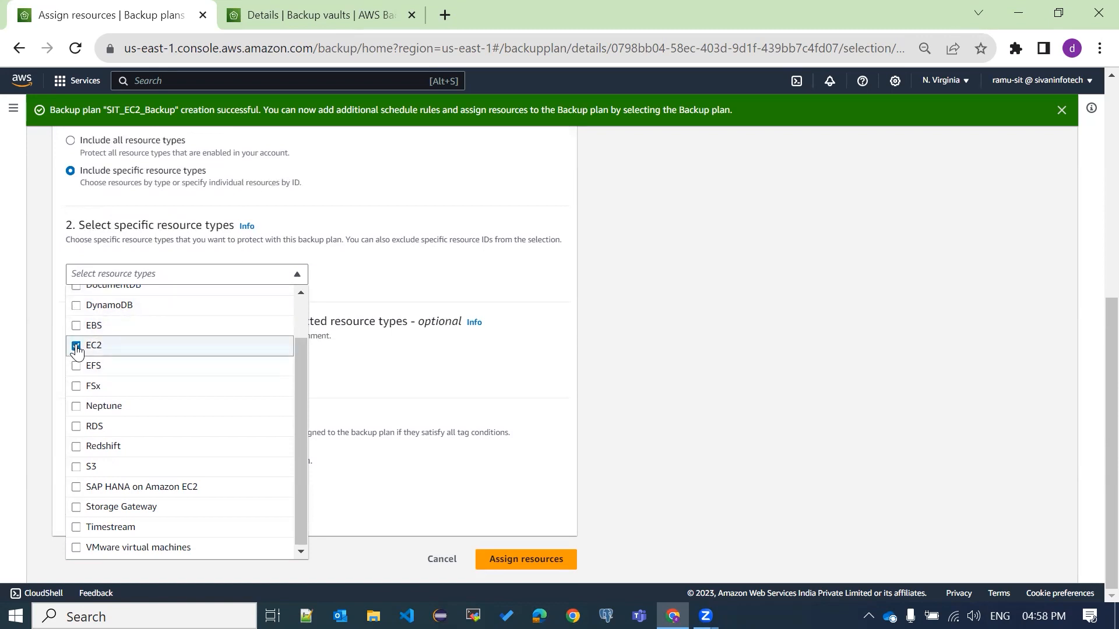
pyautogui.click(376, 361)
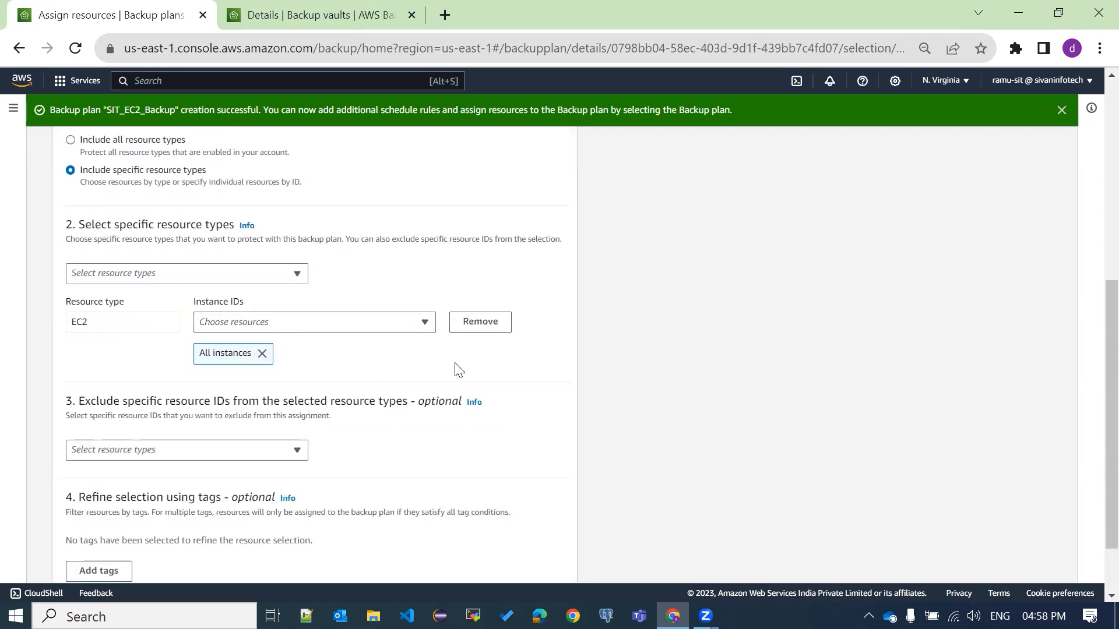
# Remove the all-instances selection for EC2 and choose only the SIT-NEW WEBSITE instance
pyautogui.scroll(-2, 456, 370)
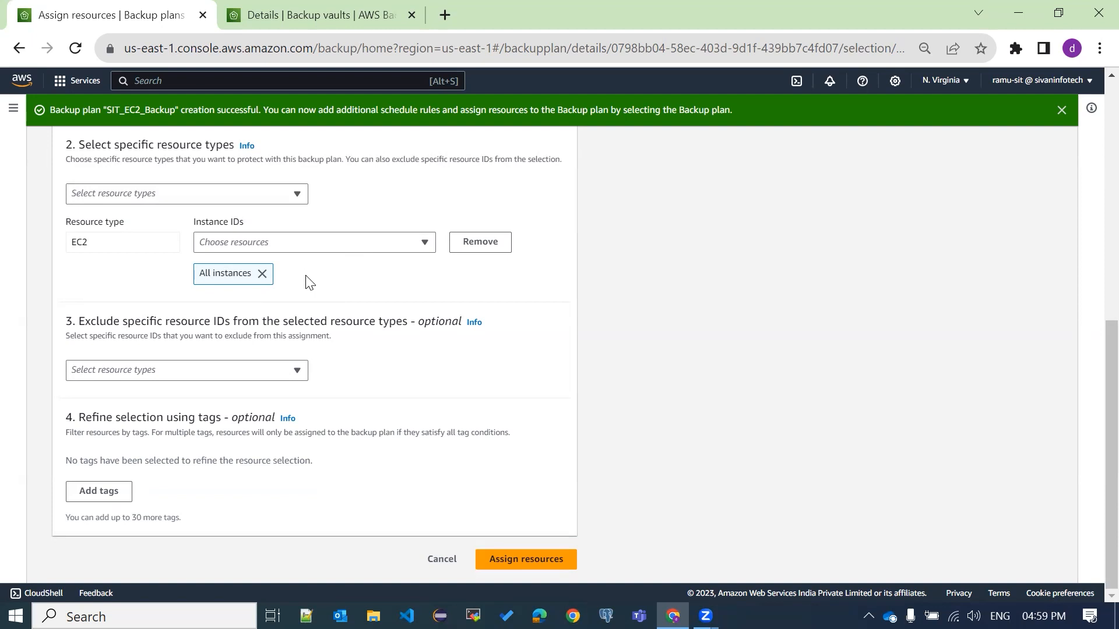
pyautogui.click(262, 273)
pyautogui.click(386, 275)
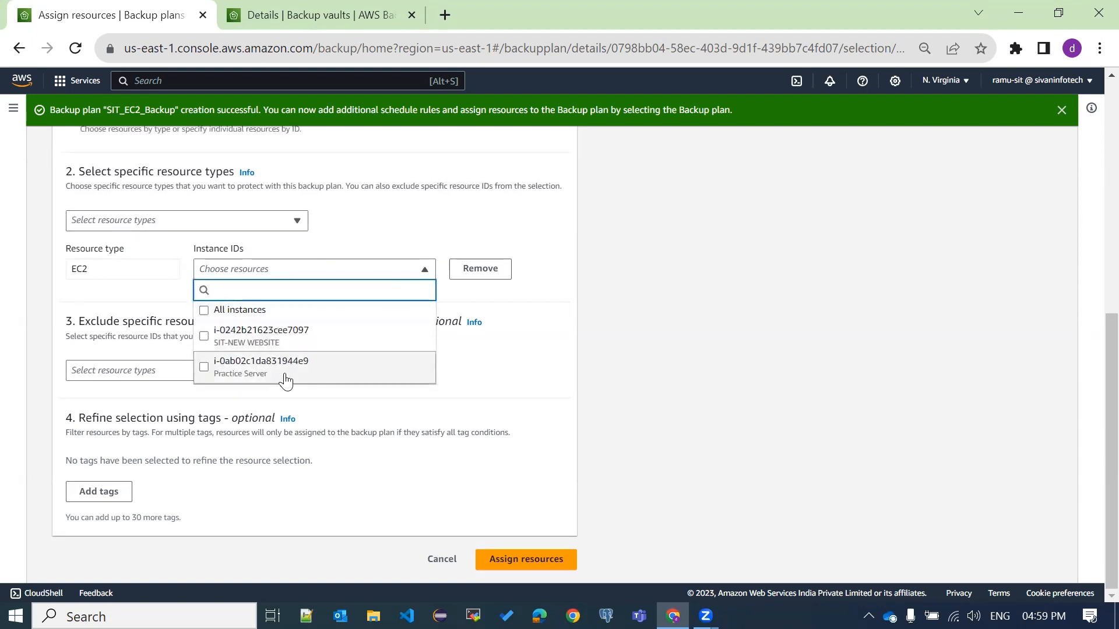
pyautogui.click(205, 337)
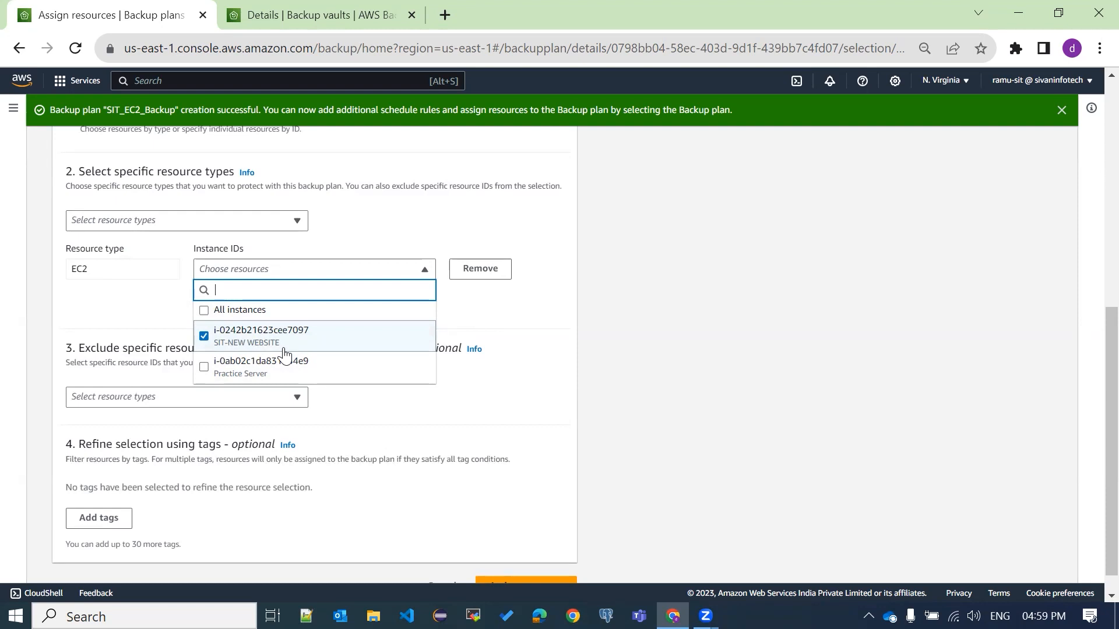
pyautogui.click(527, 306)
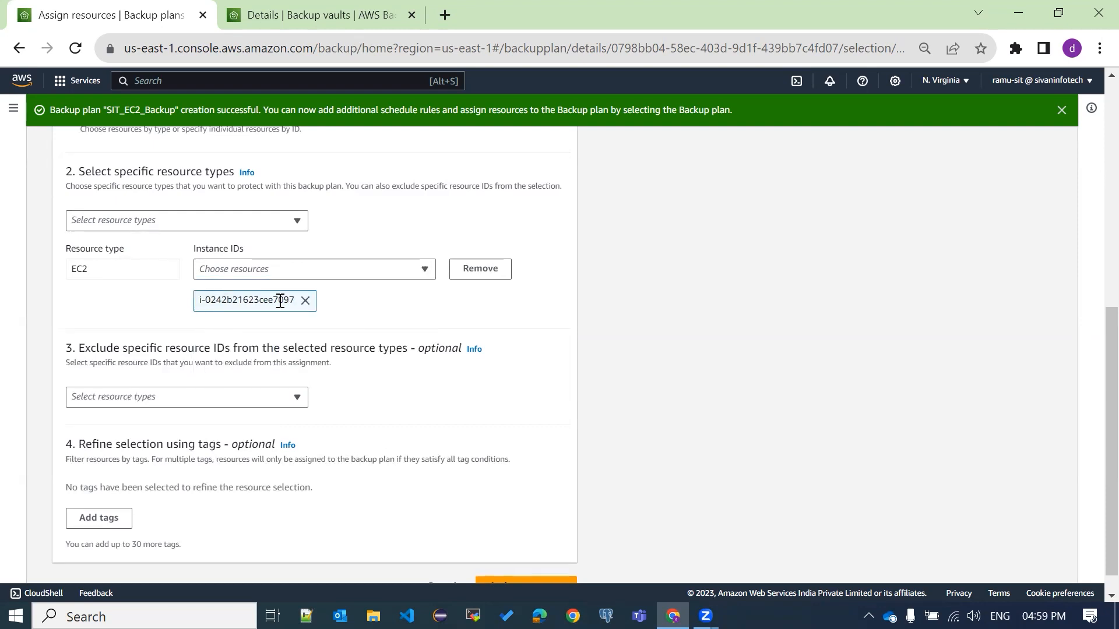
# Check which resource types can be excluded from the assignment, selecting none
pyautogui.scroll(-1, 507, 314)
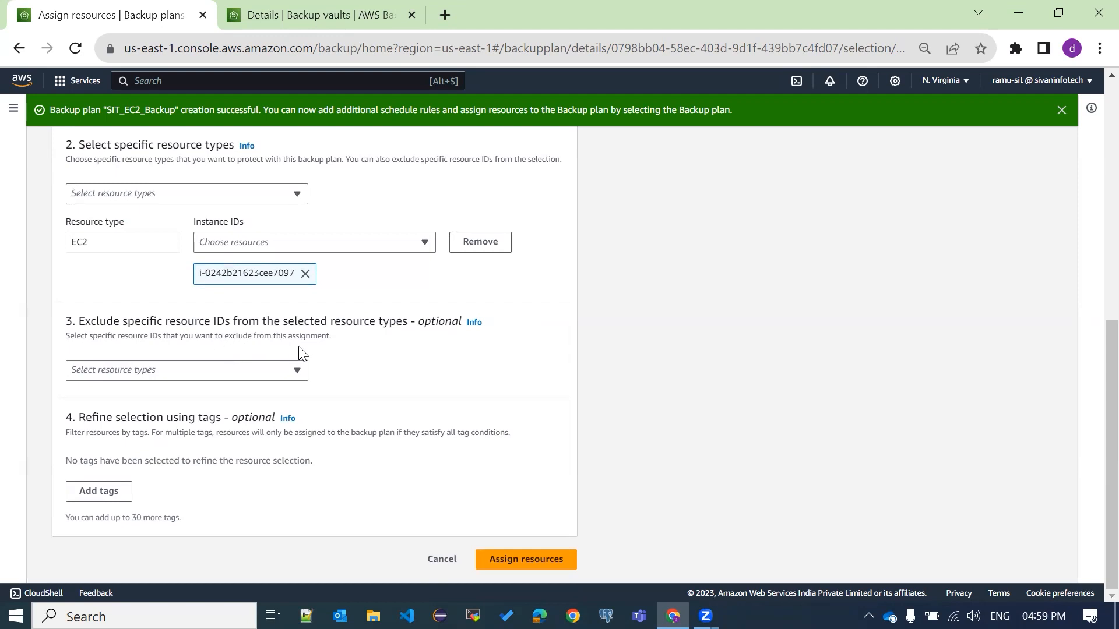
pyautogui.click(187, 376)
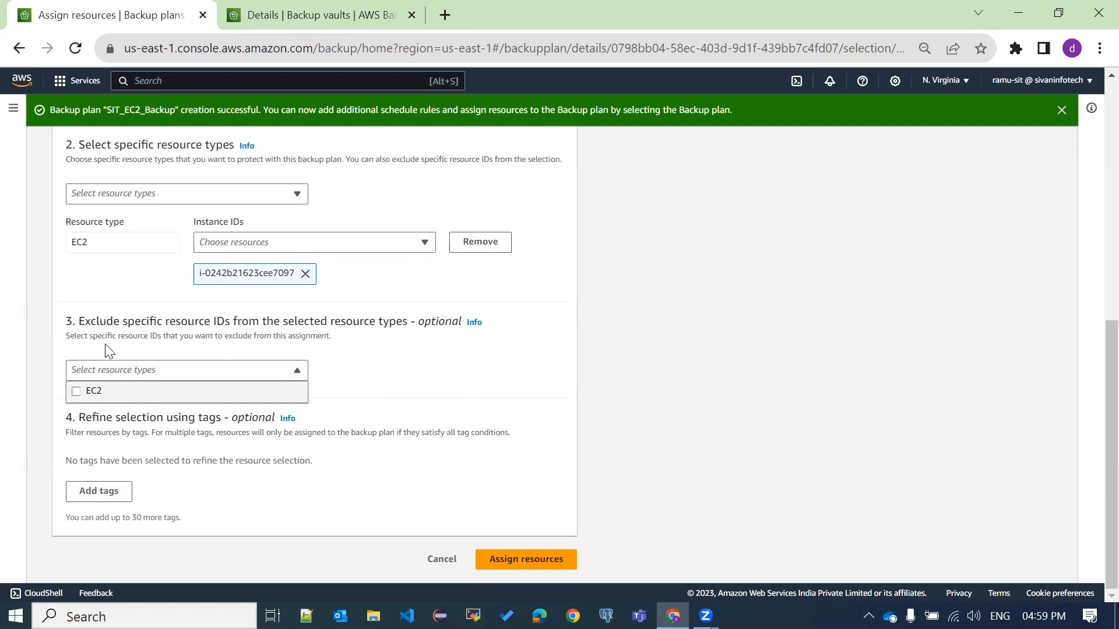
pyautogui.click(356, 408)
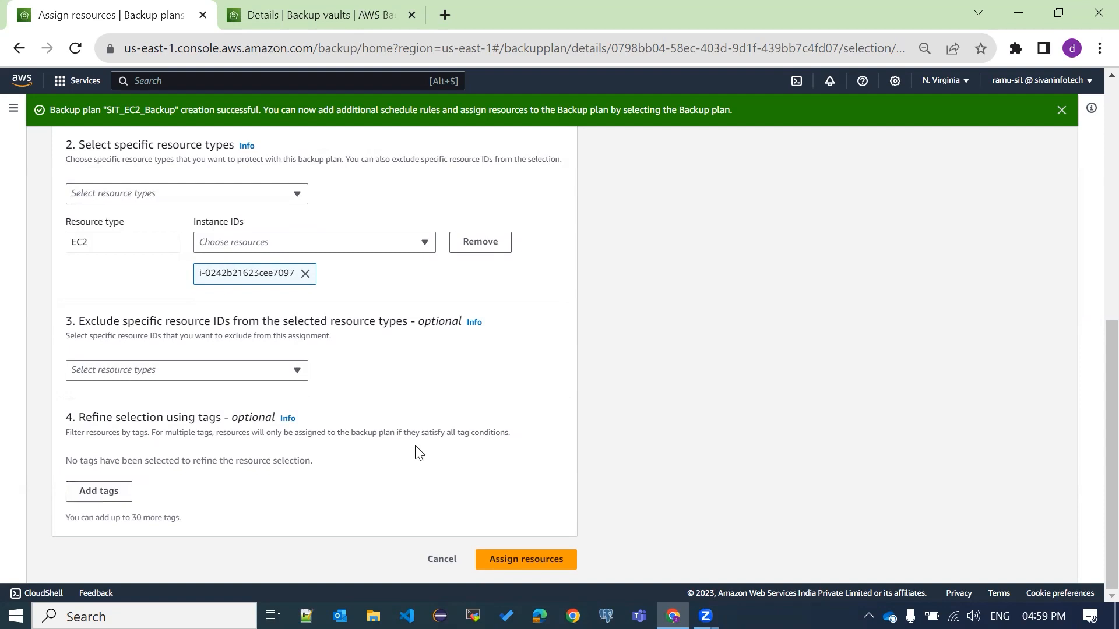
pyautogui.click(120, 496)
pyautogui.click(157, 480)
pyautogui.click(282, 485)
pyautogui.click(260, 279)
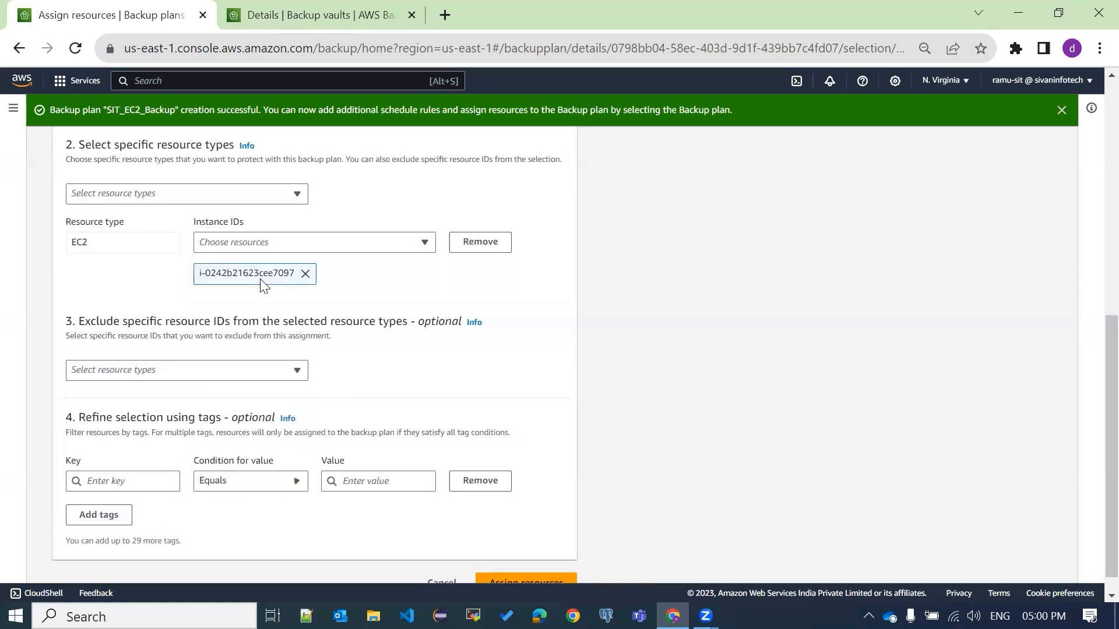
pyautogui.click(364, 476)
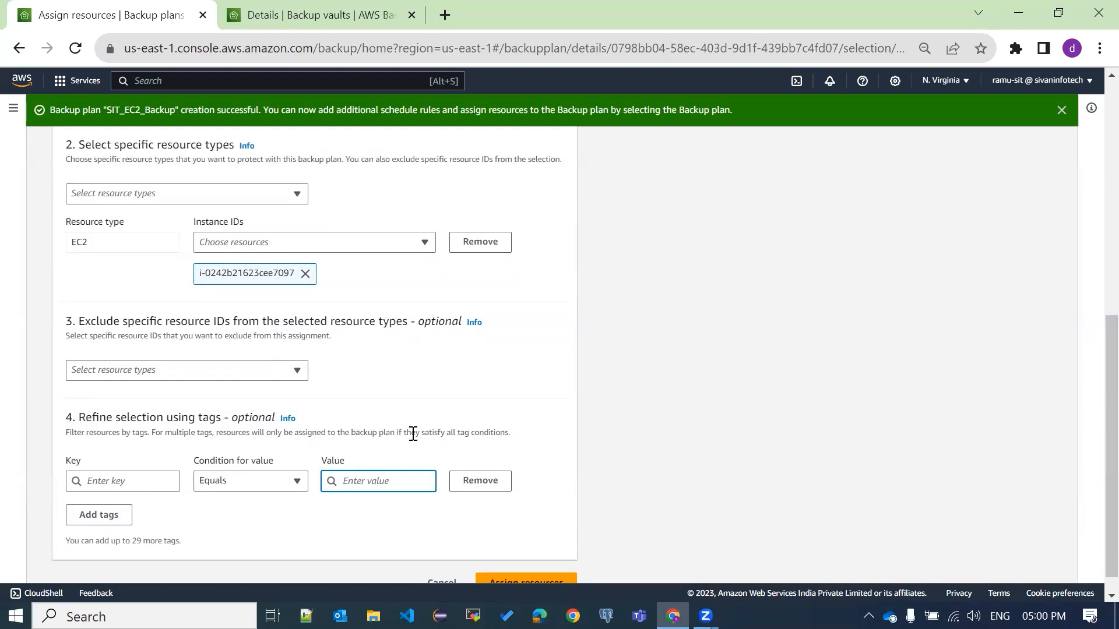
pyautogui.scroll(-1, 466, 419)
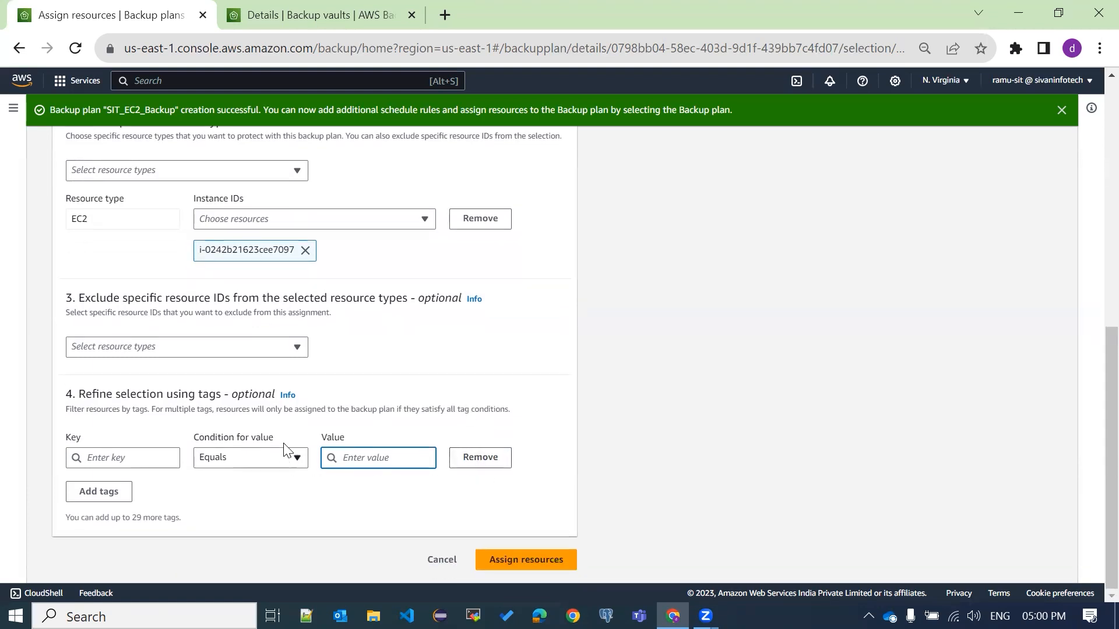
pyautogui.click(481, 458)
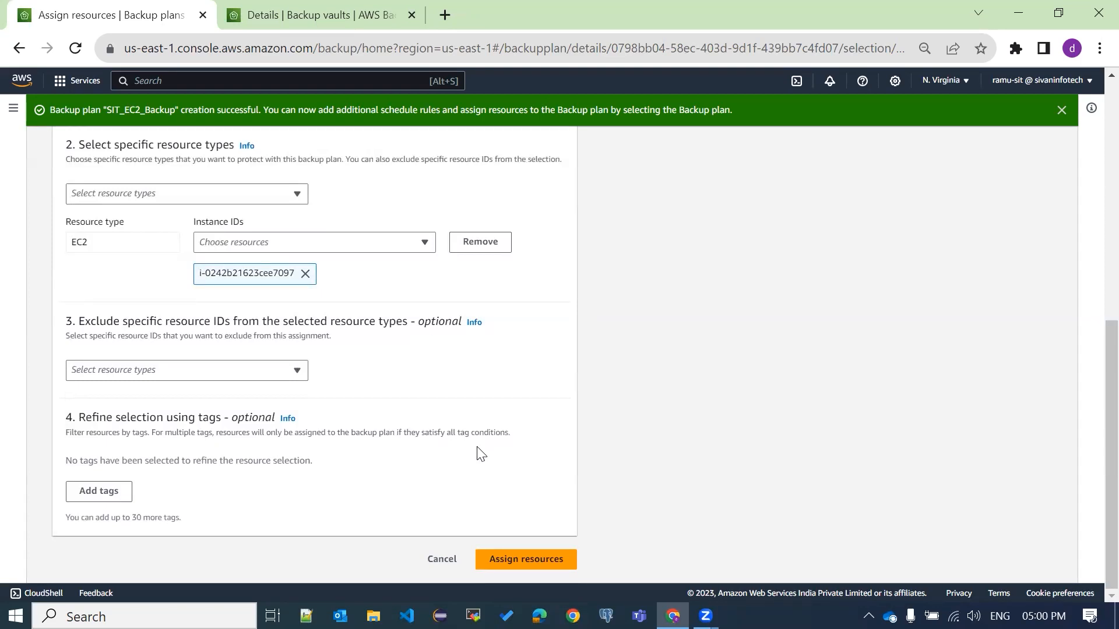
# Review the resource selection and assign the chosen EC2 instance to the backup plan
pyautogui.scroll(4, 507, 326)
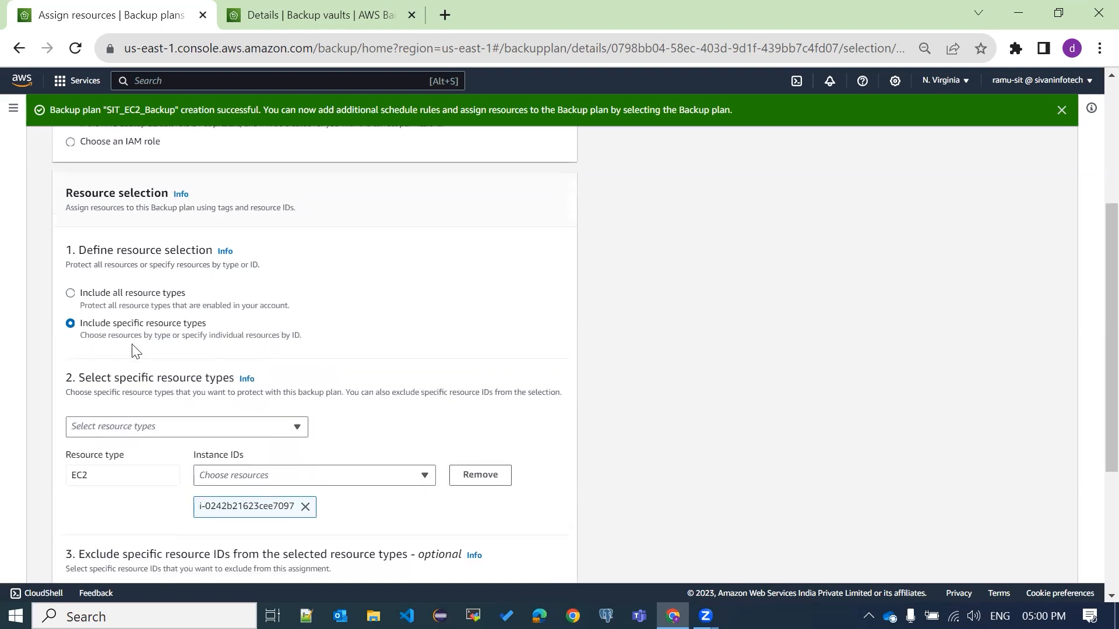
pyautogui.scroll(-4, 412, 332)
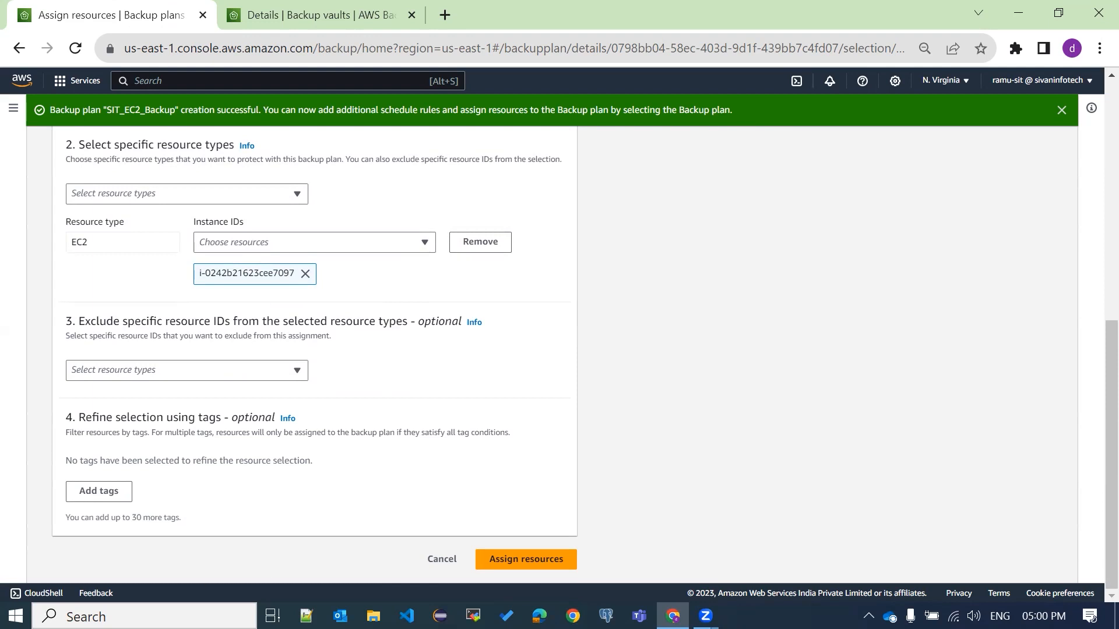
pyautogui.click(520, 559)
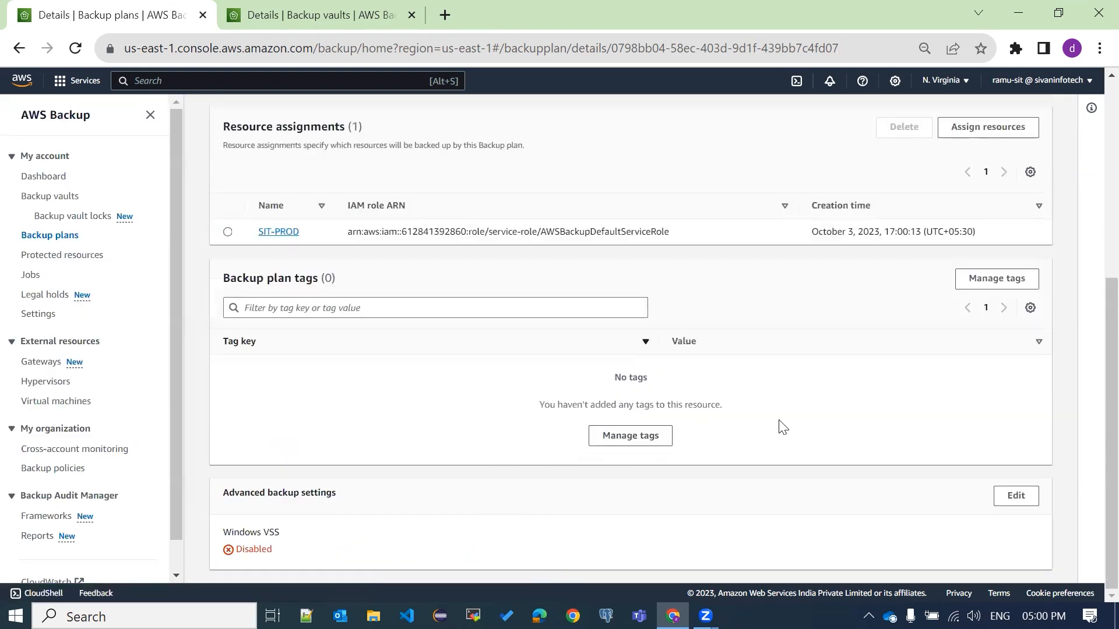
# Review the SIT_EC2_Backup plan's summary, its Daily_2x_backup rule, the SIT-PROD resource assignment, the tags and the advanced settings
pyautogui.scroll(6, 783, 427)
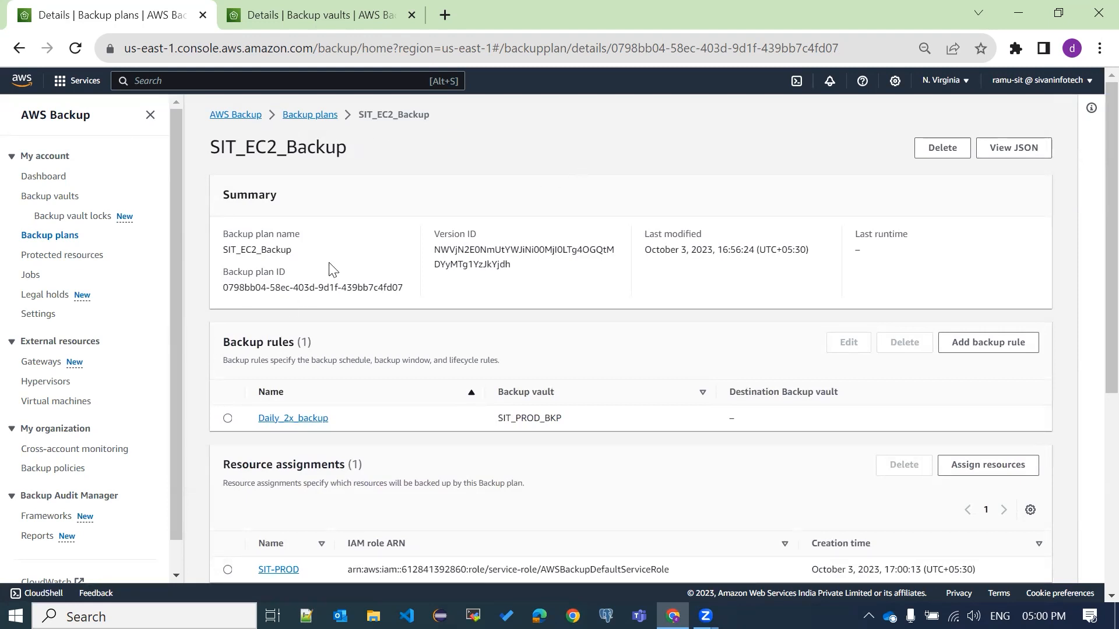
pyautogui.scroll(-1, 434, 307)
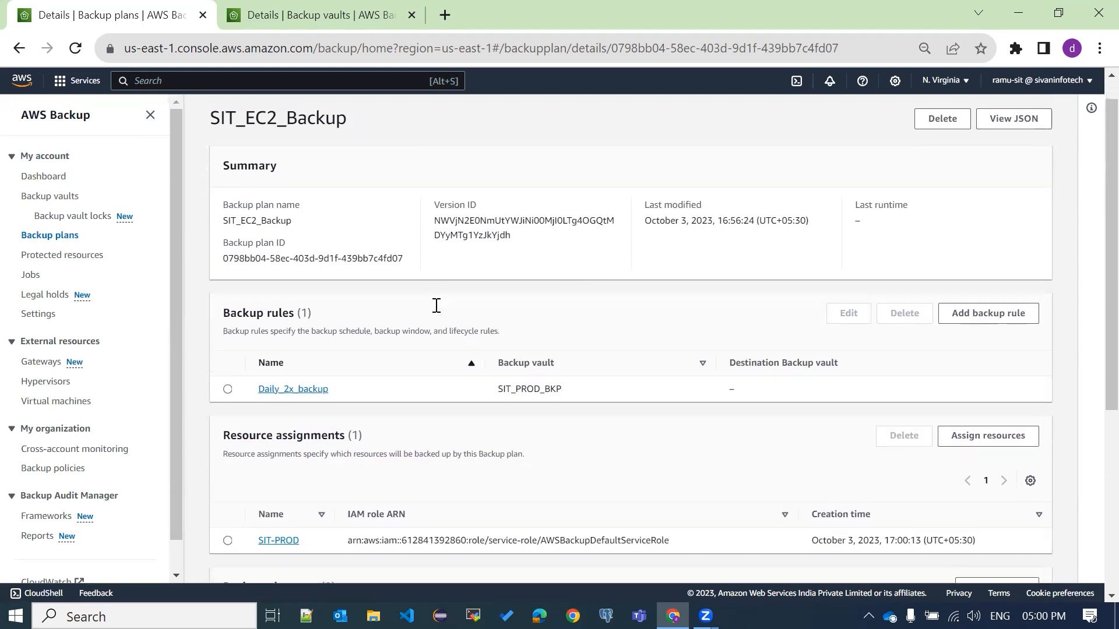
pyautogui.click(227, 360)
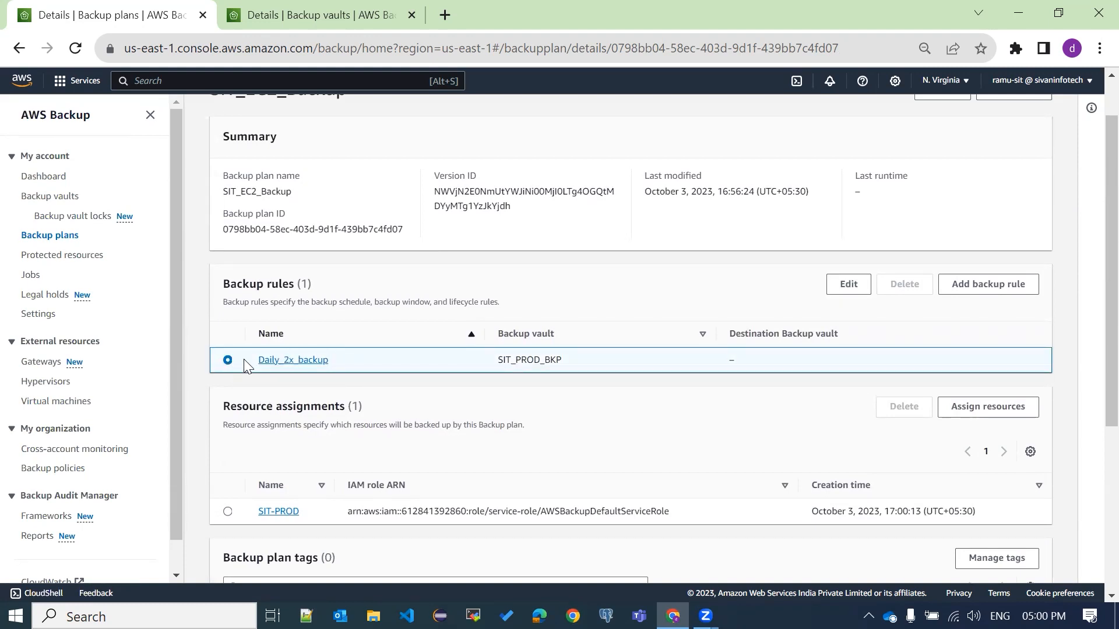
pyautogui.moveTo(247, 368); pyautogui.dragTo(324, 357)
pyautogui.click(391, 371)
pyautogui.scroll(-2, 392, 370)
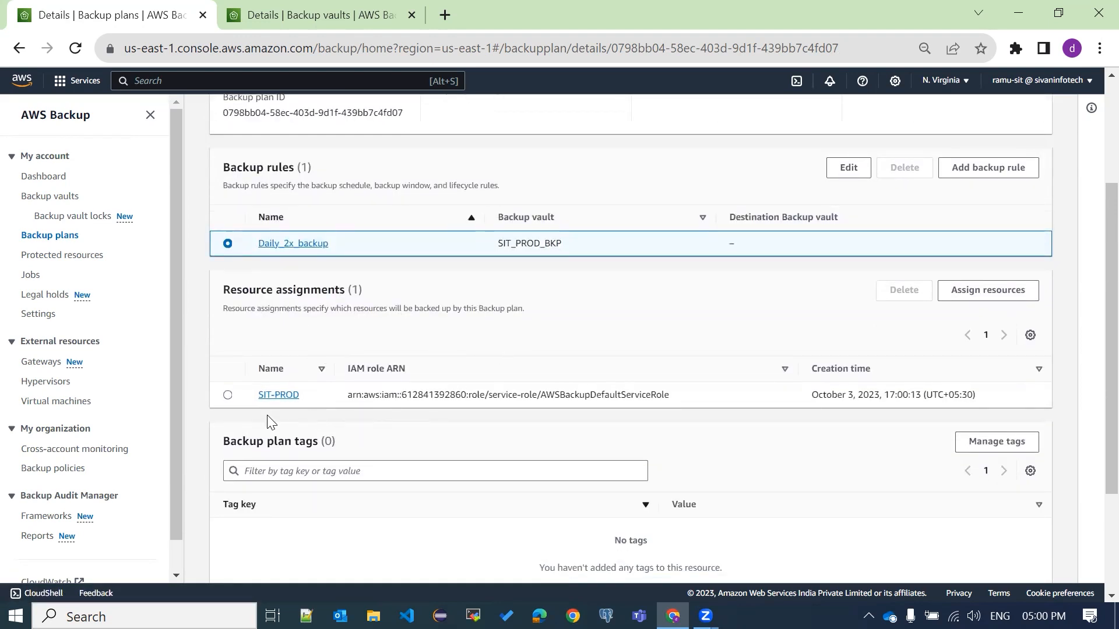
pyautogui.moveTo(257, 398); pyautogui.dragTo(313, 398)
pyautogui.click(467, 430)
pyautogui.scroll(-3, 524, 402)
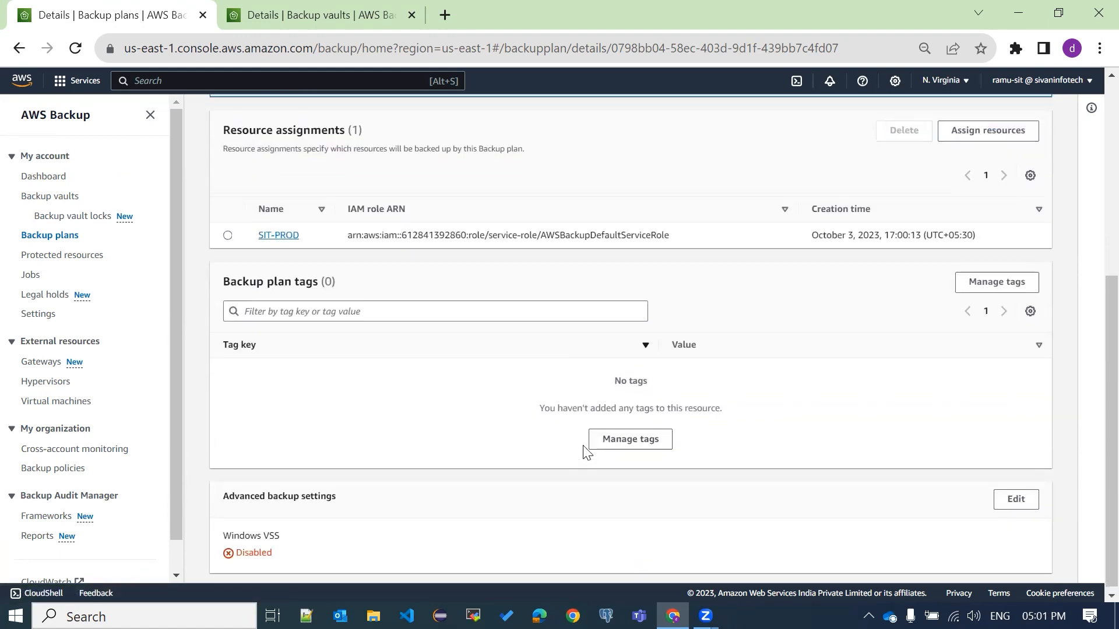
pyautogui.scroll(3, 580, 437)
pyautogui.scroll(3, 576, 424)
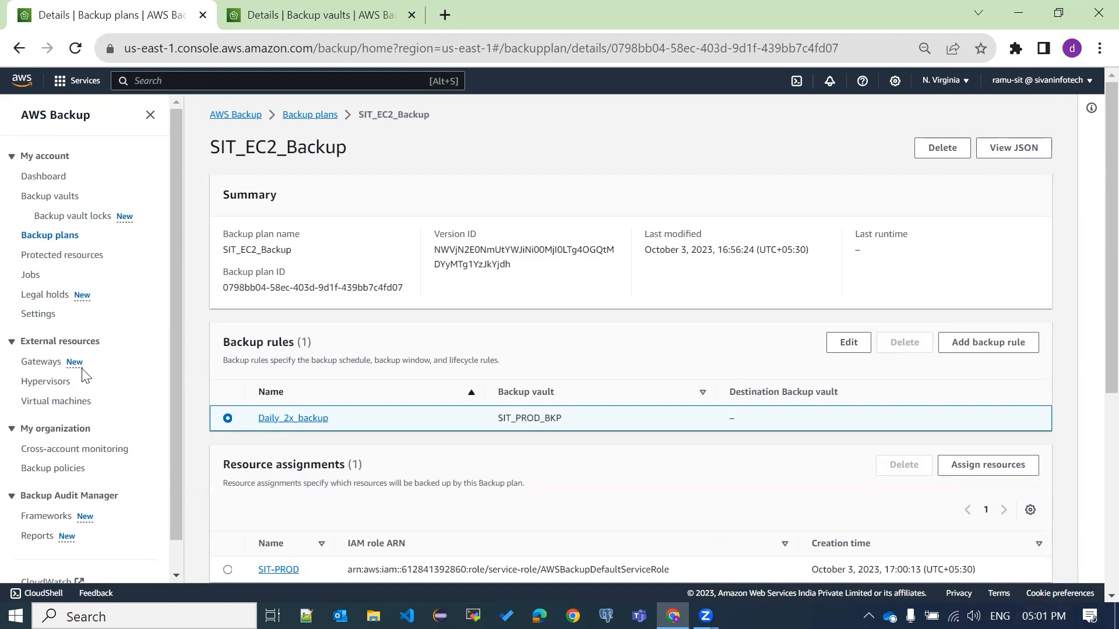
# Refresh the list of backup jobs from the last 24 hours, and open the details of the SIT_PROD_BKP vault
pyautogui.click(33, 278)
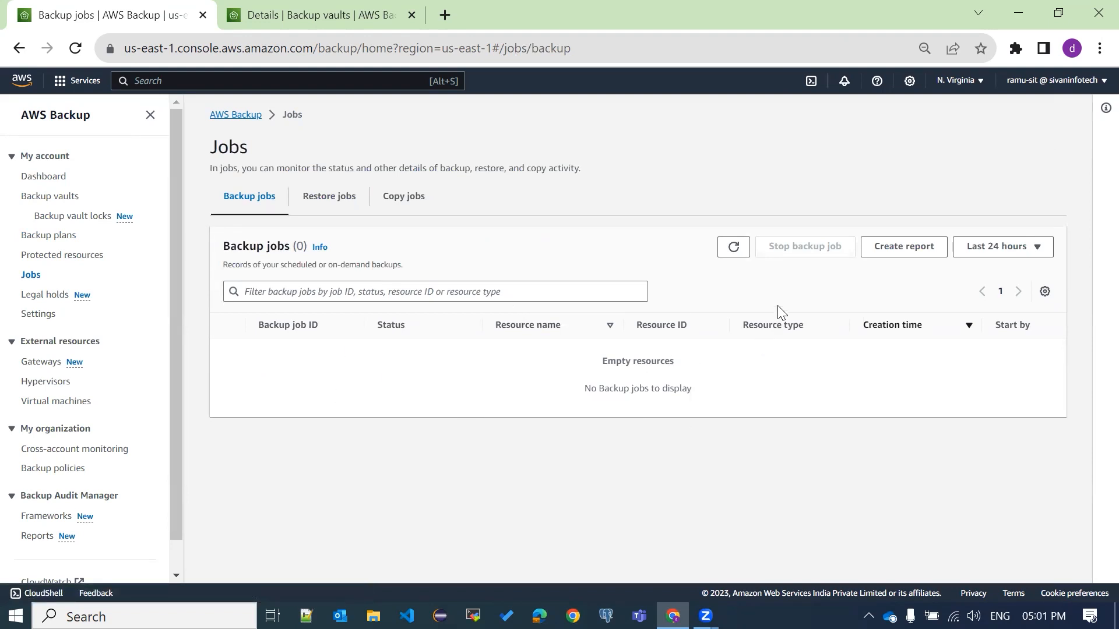
pyautogui.click(734, 251)
pyautogui.click(47, 180)
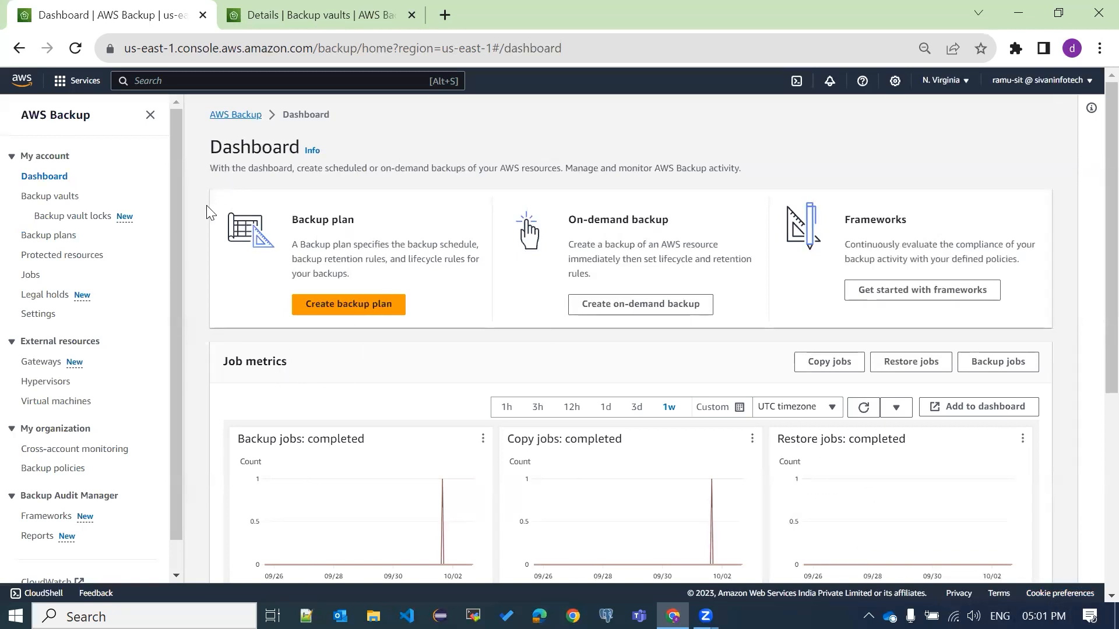
pyautogui.click(72, 200)
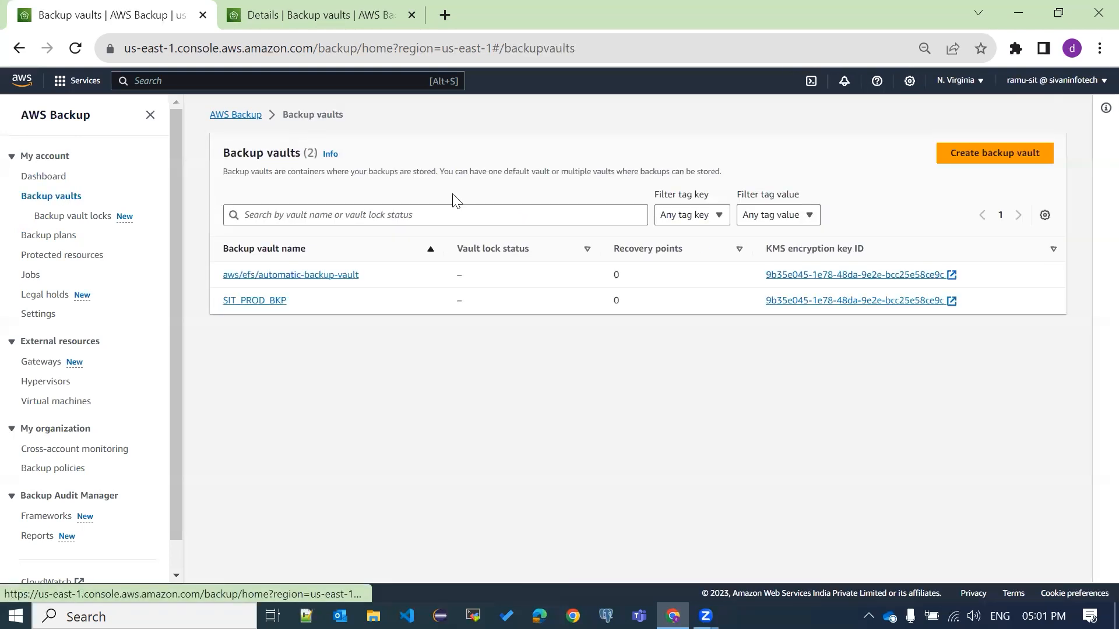
pyautogui.click(264, 302)
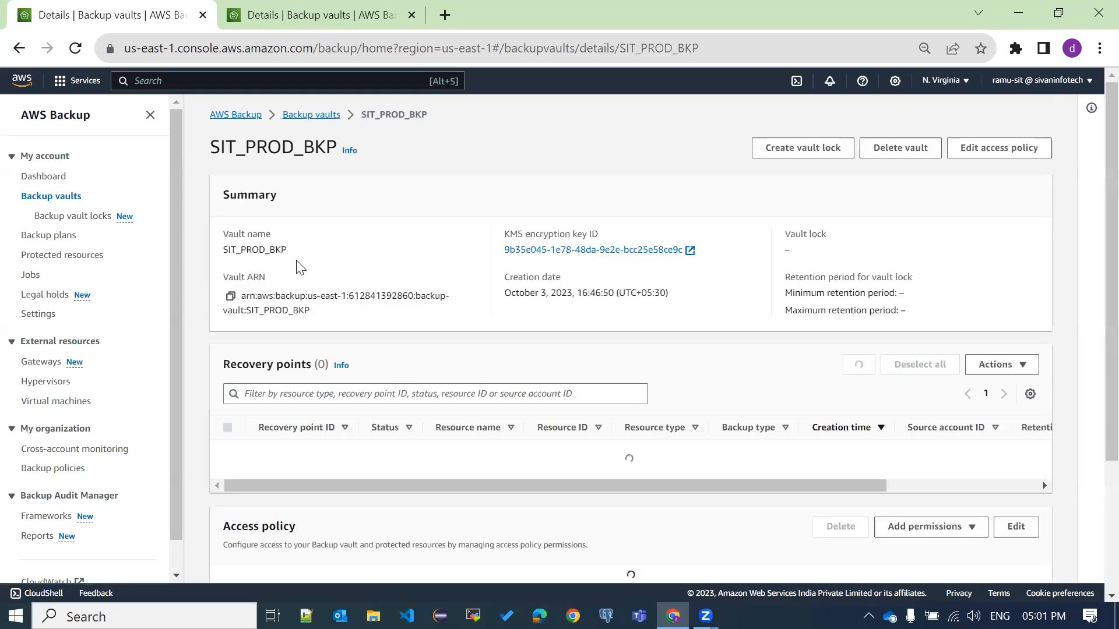
# Check the recovery points of the SIT_PROD_BKP vault and refresh their list
pyautogui.scroll(-2, 489, 330)
pyautogui.scroll(-1, 489, 331)
pyautogui.moveTo(224, 195); pyautogui.dragTo(374, 198)
pyautogui.click(434, 204)
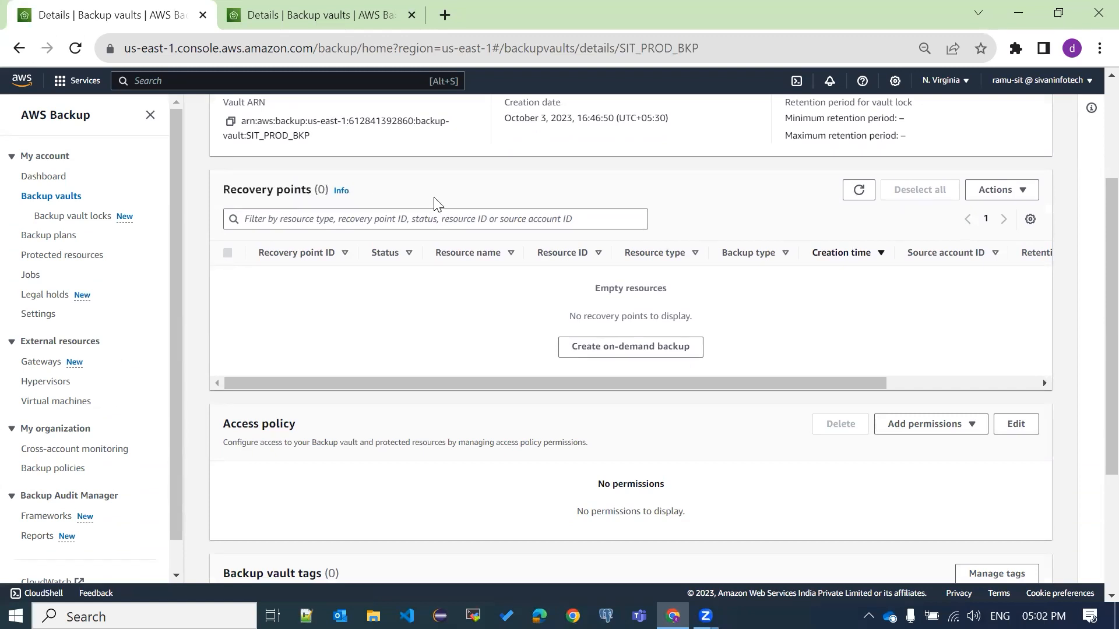
pyautogui.click(858, 189)
# Search the AWS services for ec2, open EC2 in a new browser tab and look up its AMIs
pyautogui.write('ec2')
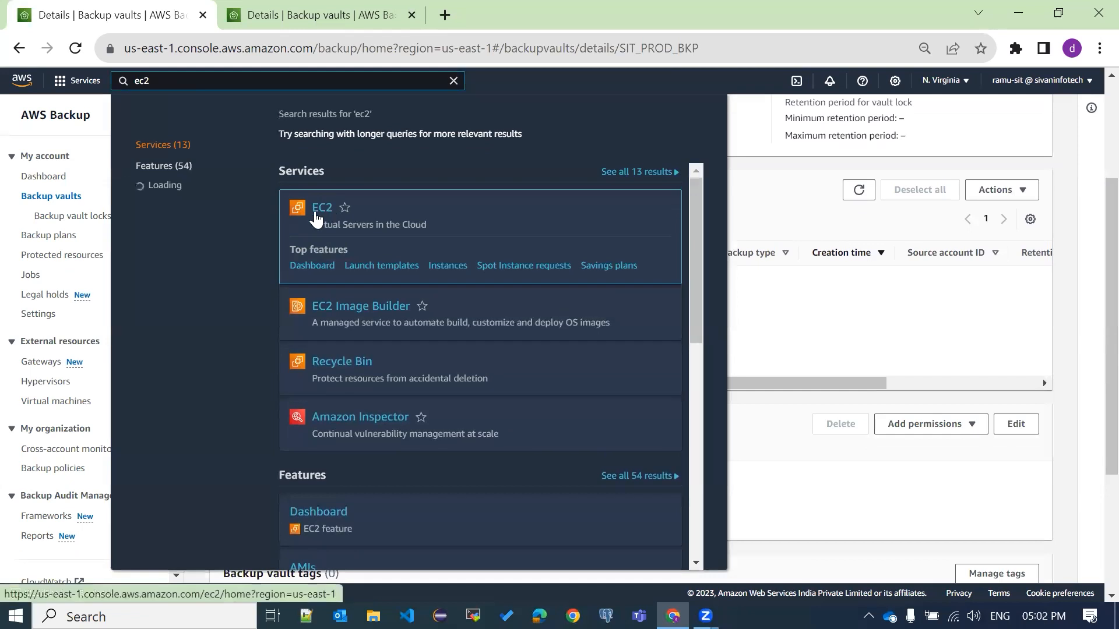
pyautogui.middleClick(316, 213)
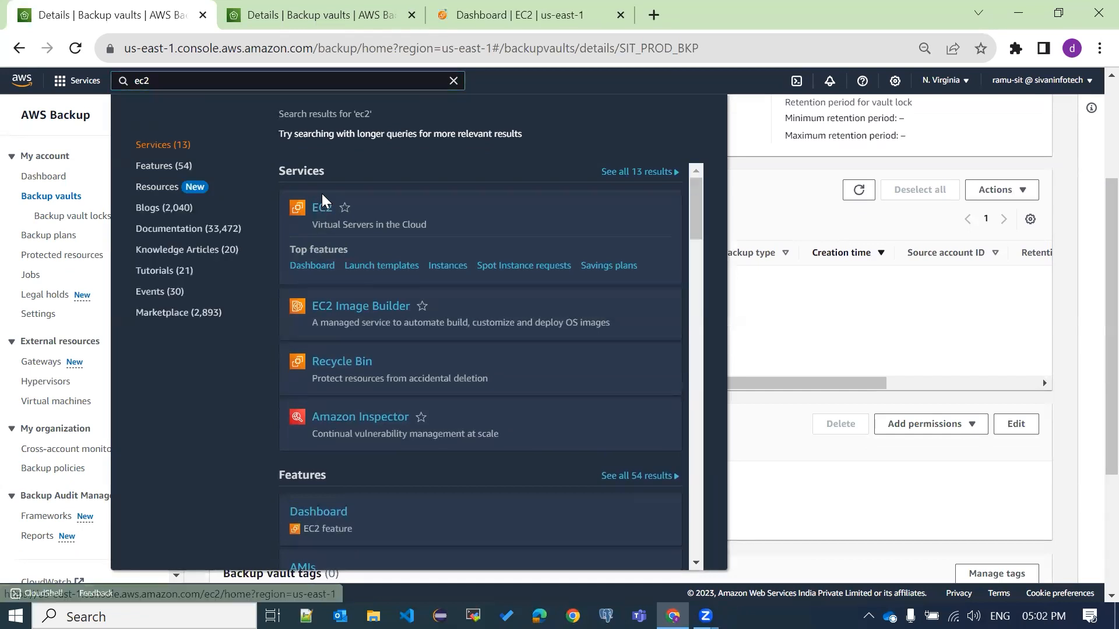
pyautogui.hotkey('ctrl', 'Tab')
pyautogui.hotkey('ctrl', 'Tab')
pyautogui.click(32, 441)
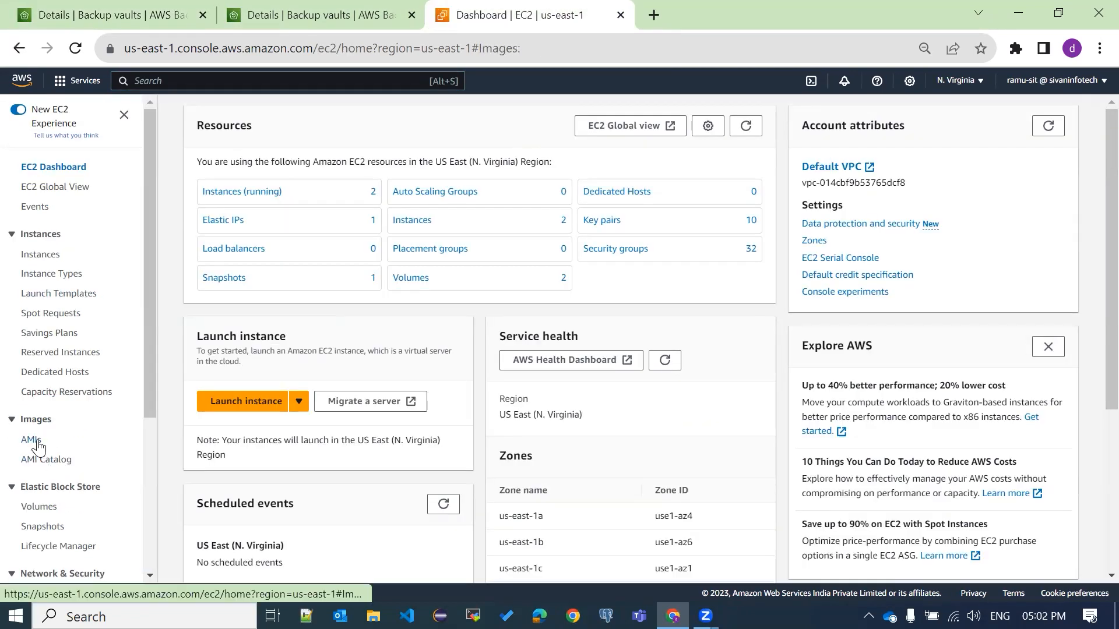
pyautogui.moveTo(427, 199); pyautogui.dragTo(401, 198)
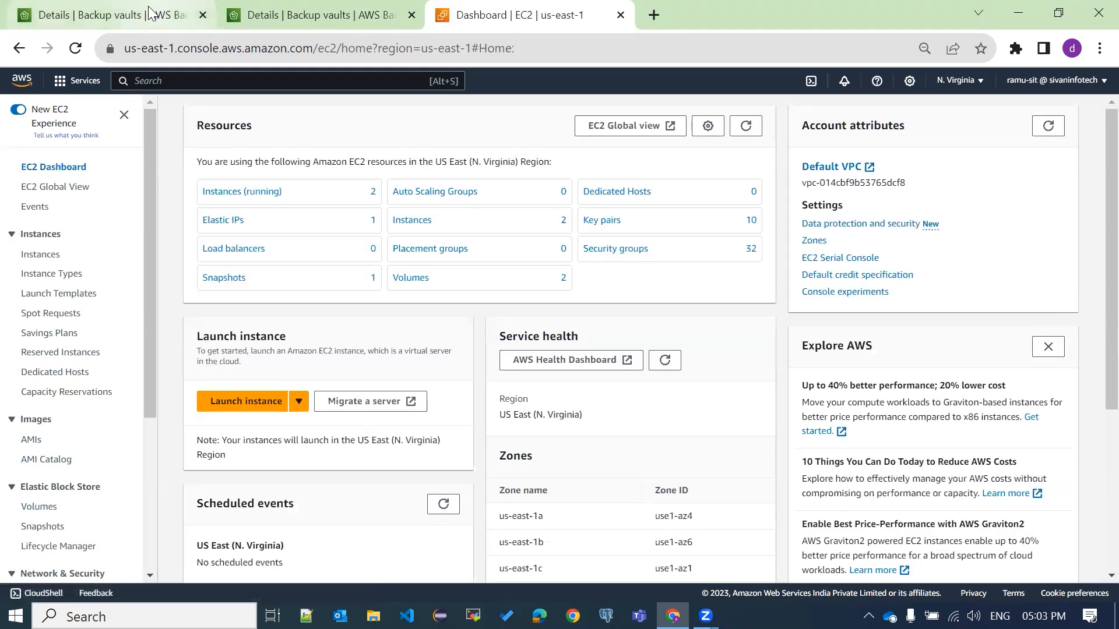
# Return to the SIT_PROD_BKP vault's details and review its recovery points, access policy and vault tags
pyautogui.click(143, 18)
pyautogui.click(804, 283)
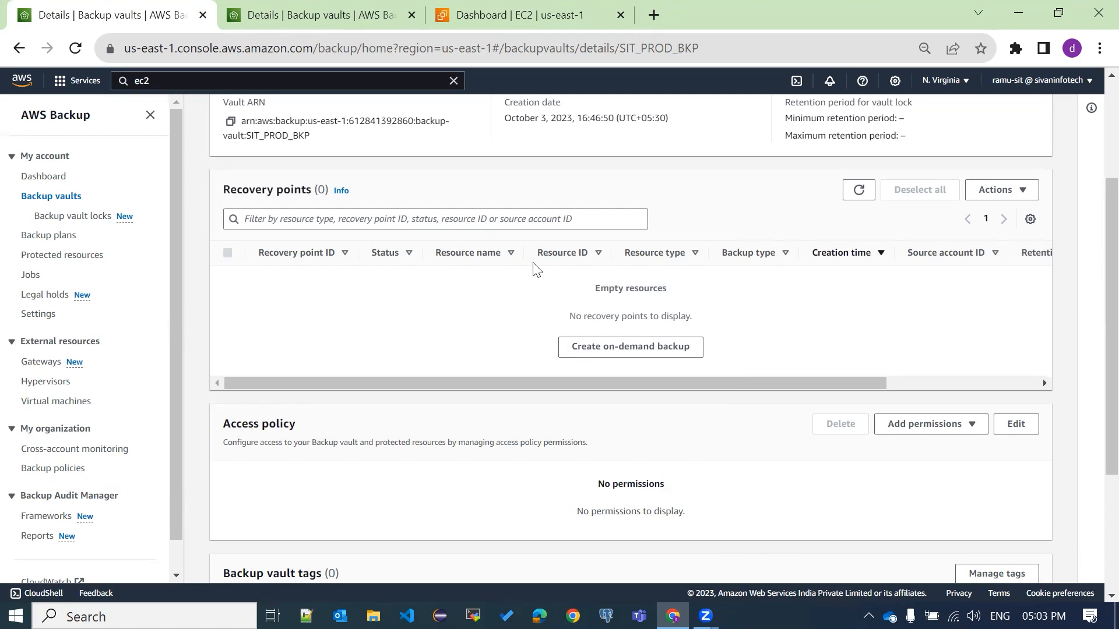
pyautogui.scroll(-3, 459, 385)
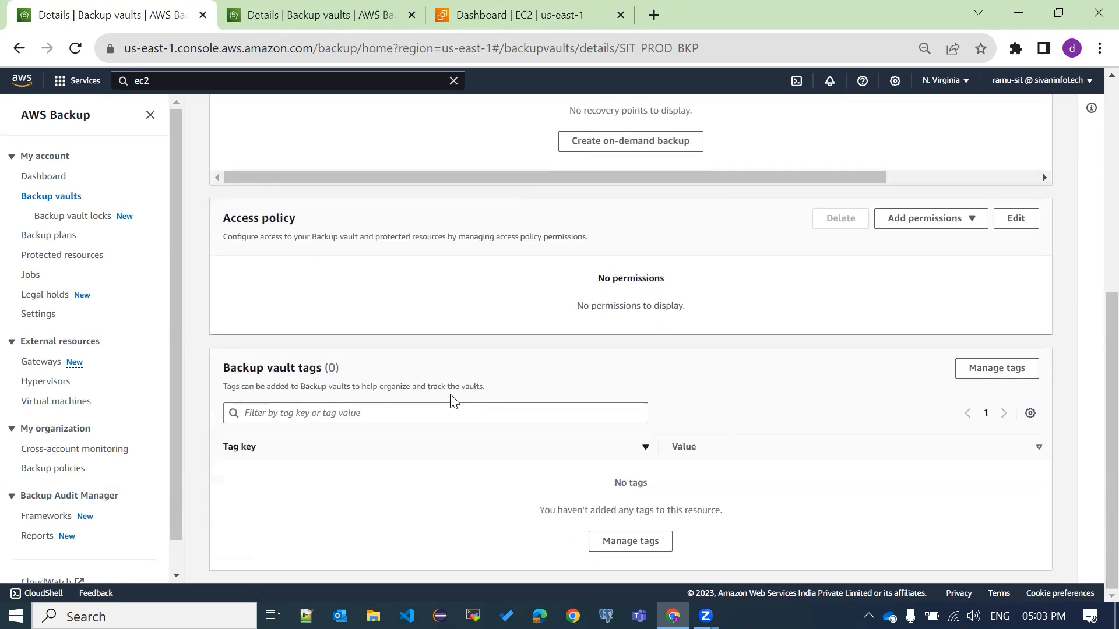